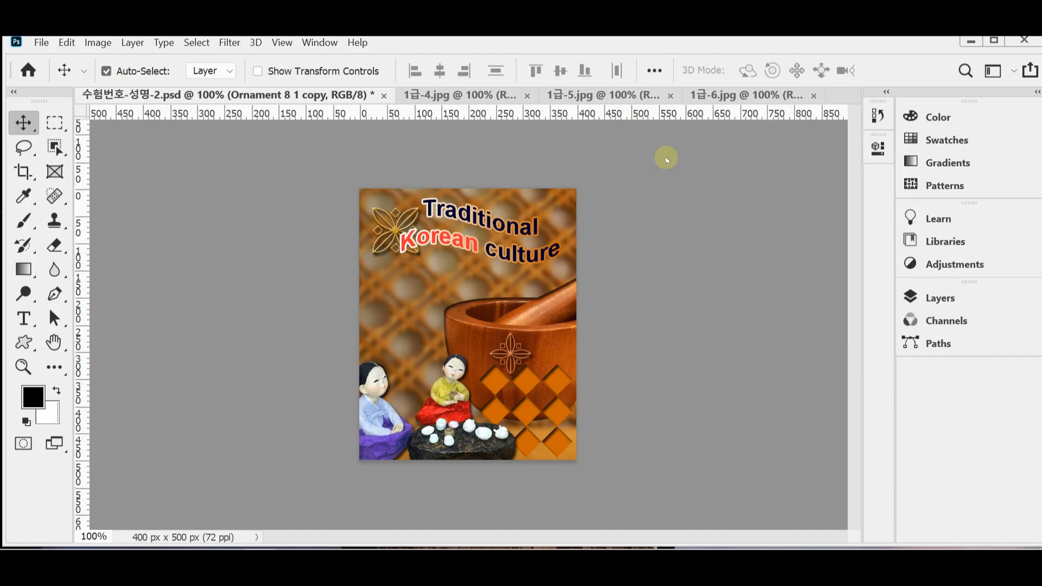
Clear the leftover selections in 1급-4.jpg, 1급-5.jpg and 1급-6.jpg and return to the finished reference poster.
{"action": "left_click", "coordinate": [453, 96]}
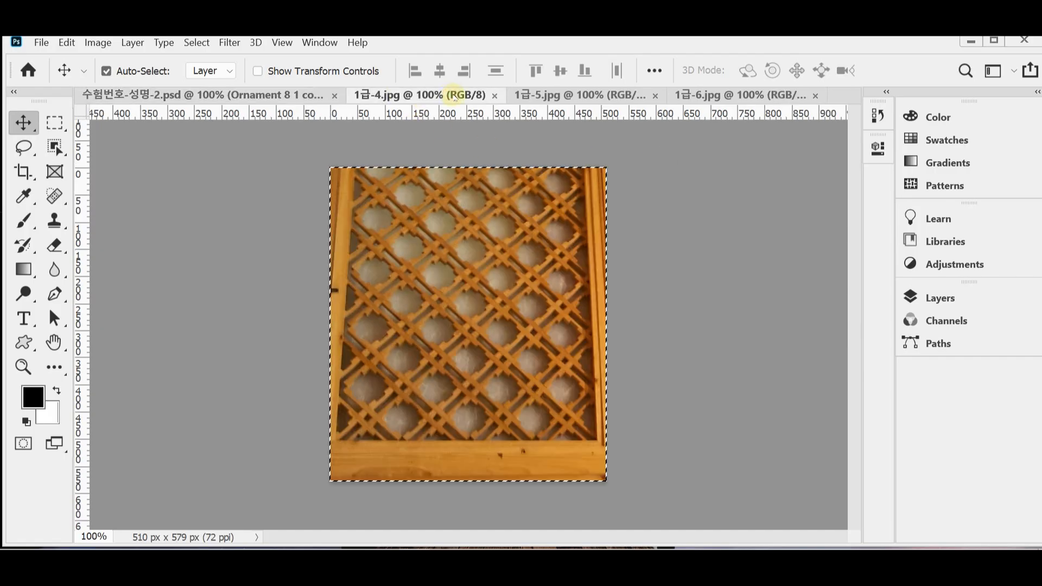
{"action": "key", "text": "ctrl+d"}
{"action": "left_click", "coordinate": [607, 97]}
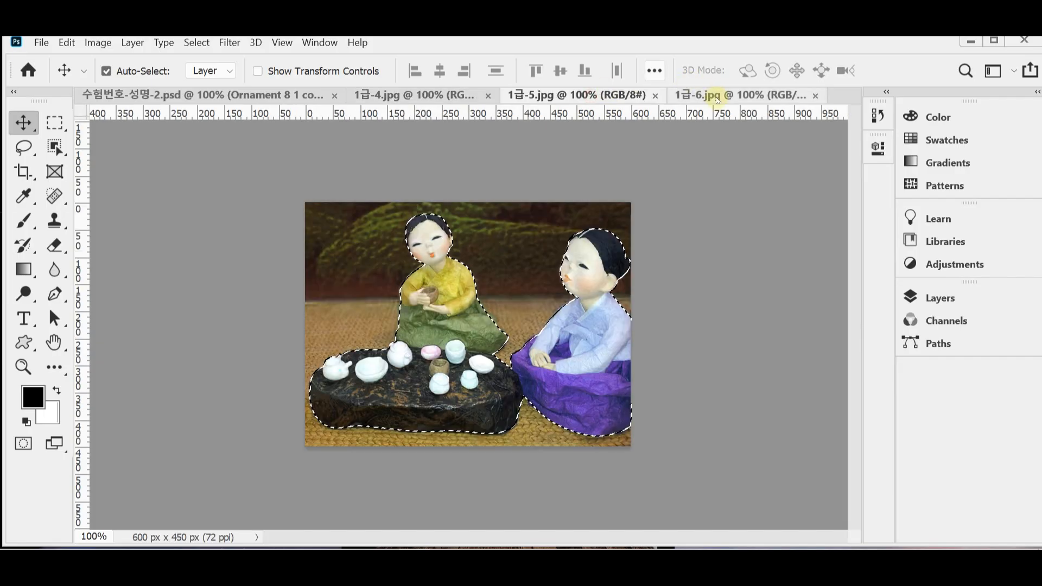
{"action": "left_click", "coordinate": [713, 96]}
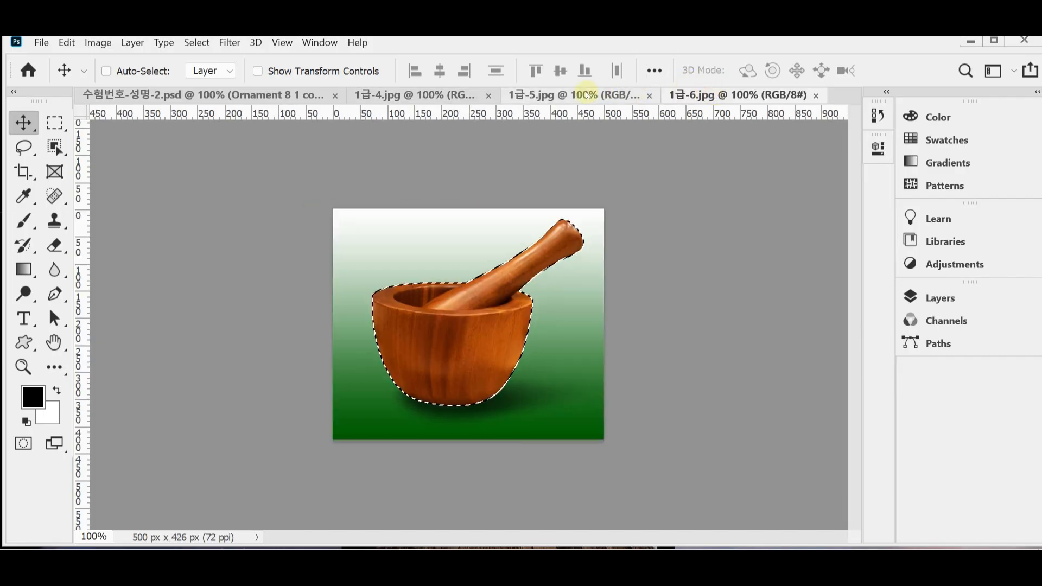
{"action": "left_click", "coordinate": [570, 97]}
{"action": "left_click", "coordinate": [106, 71]}
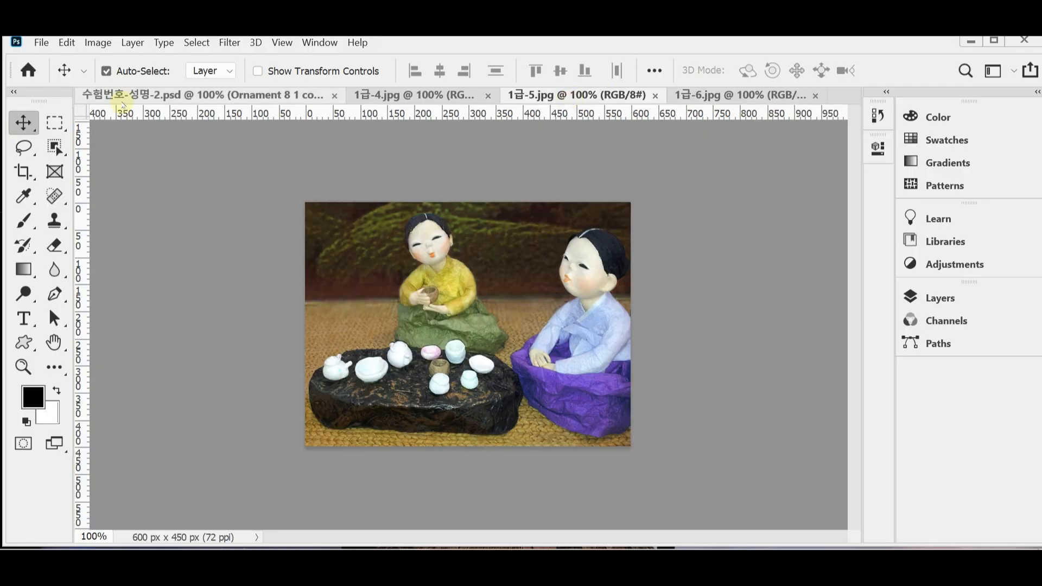
{"action": "left_click", "coordinate": [124, 97]}
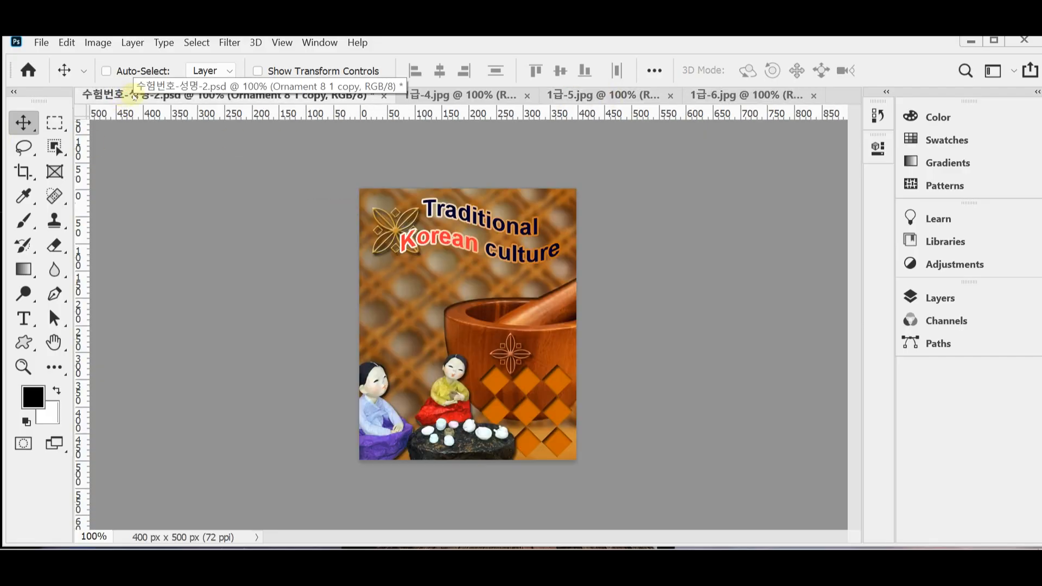
Create a new 400 x 500 pixel document at 72 pixels/inch in RGB Color with a white background.
{"action": "key", "text": "ctrl+n"}
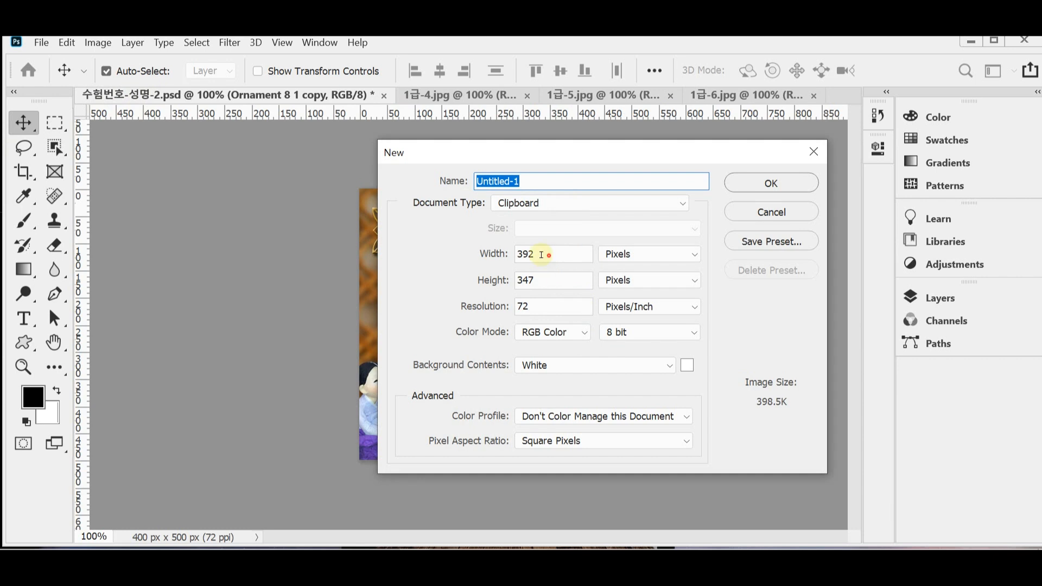
{"action": "double_click", "coordinate": [544, 256]}
{"action": "type", "text": "400"}
{"action": "key", "text": "Tab"}
{"action": "key", "text": "Tab"}
{"action": "type", "text": "500"}
{"action": "key", "text": "Tab"}
{"action": "key", "text": "Tab"}
{"action": "key", "text": "Tab"}
{"action": "key", "text": "Tab"}
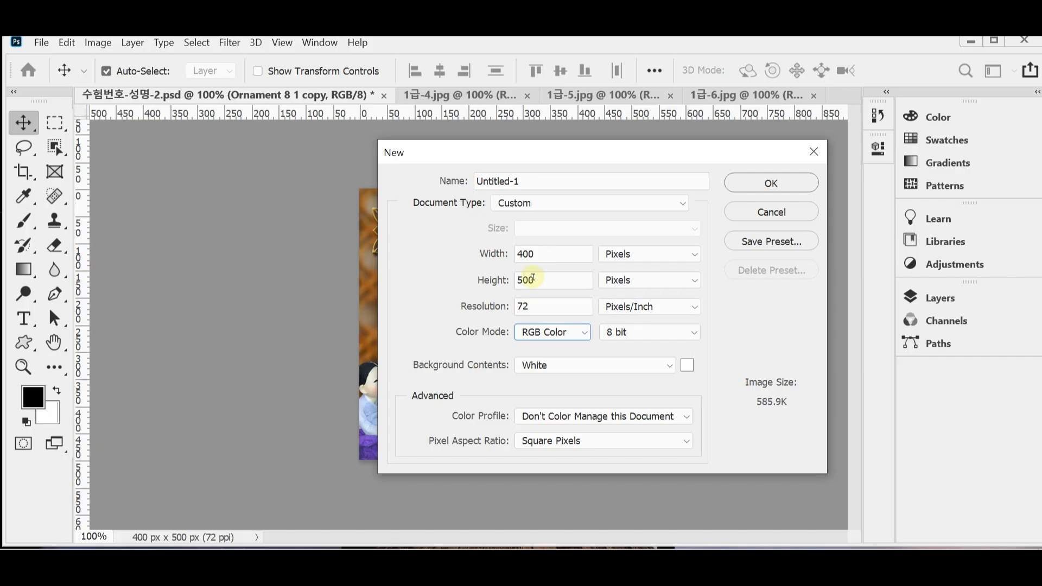
{"action": "key", "text": "Tab"}
{"action": "key", "text": "Tab"}
{"action": "key", "text": "Tab"}
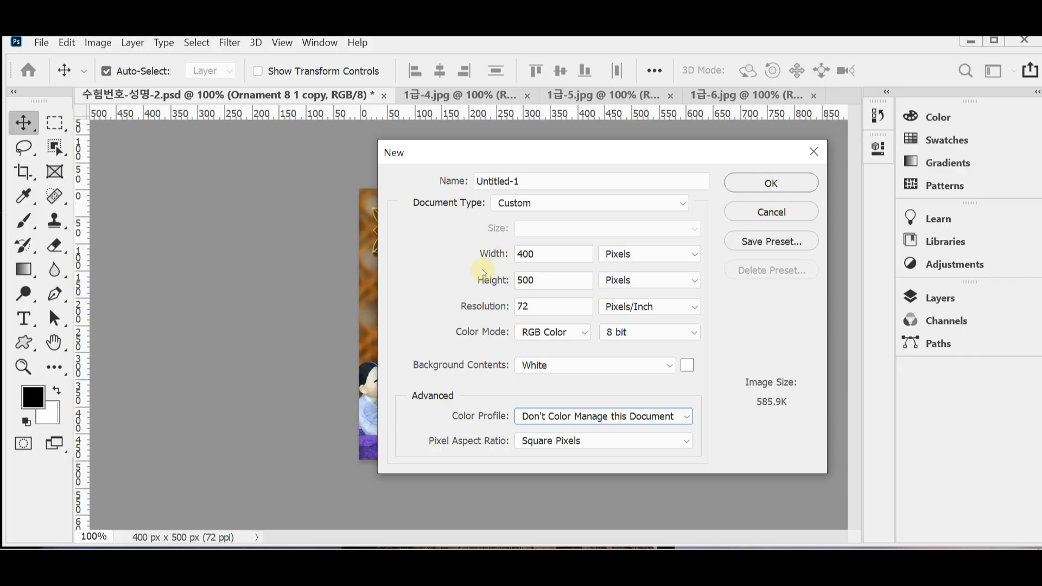
{"action": "key", "text": "Return"}
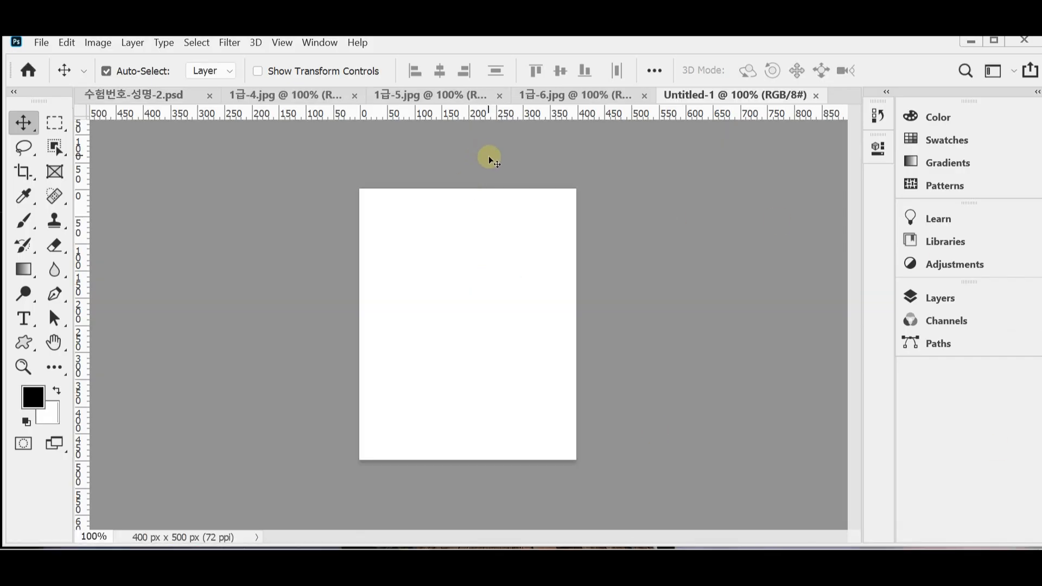
Copy the entire wooden lattice image from 1급-4.jpg and close that file.
{"action": "left_click", "coordinate": [329, 94]}
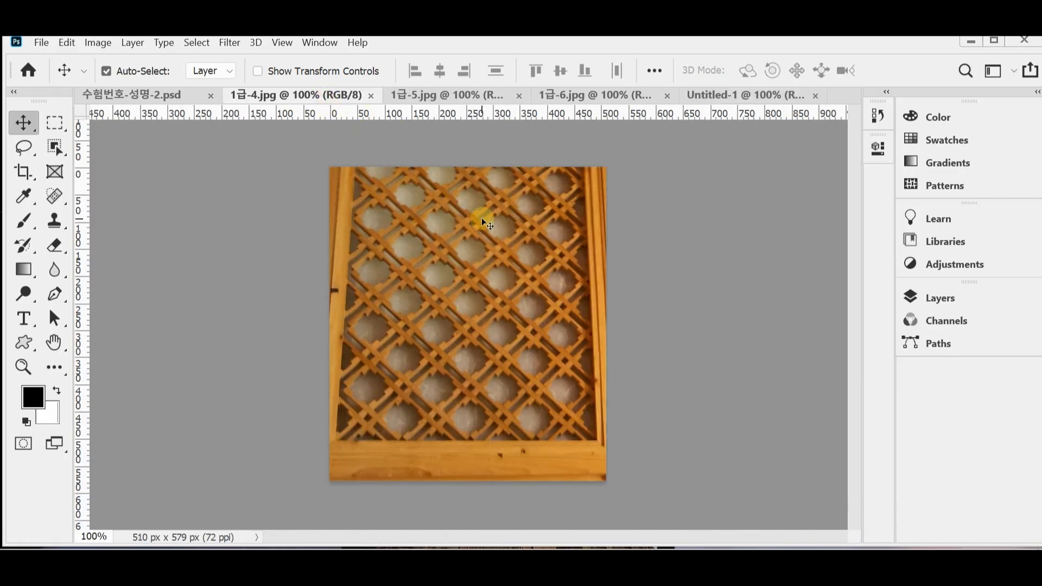
{"action": "key", "text": "ctrl+a"}
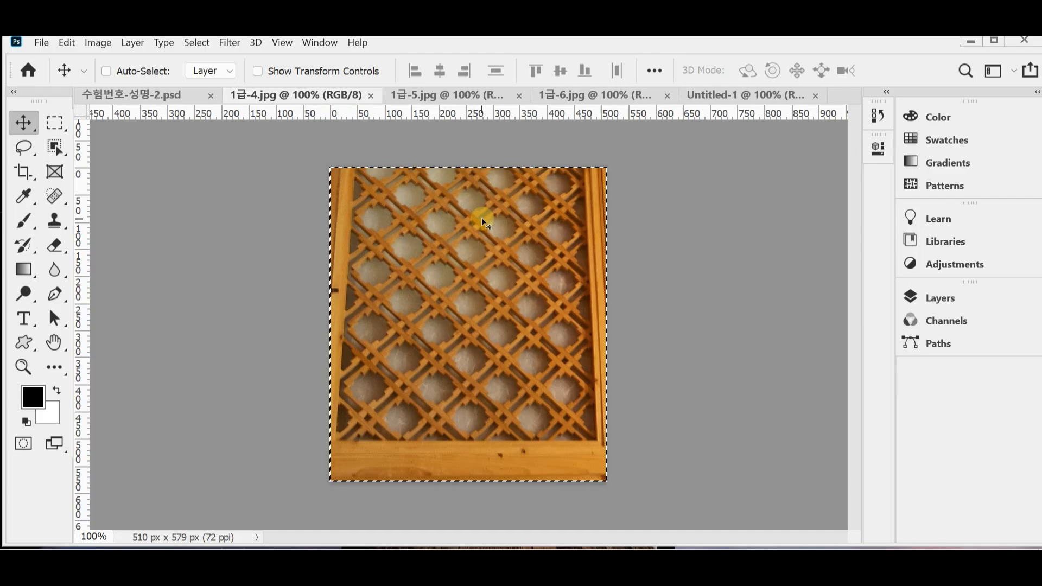
{"action": "key", "text": "ctrl+w"}
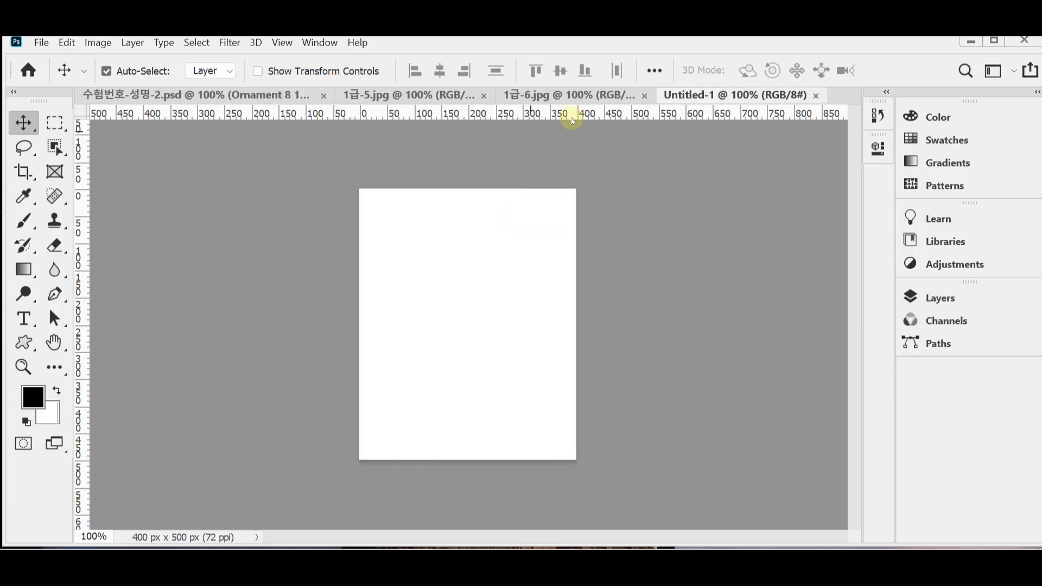
Float the blank new document and the finished reference poster in their own separate windows.
{"action": "left_click_drag", "start_coordinate": [686, 93], "coordinate": [444, 178]}
{"action": "left_click_drag", "start_coordinate": [133, 98], "coordinate": [248, 136]}
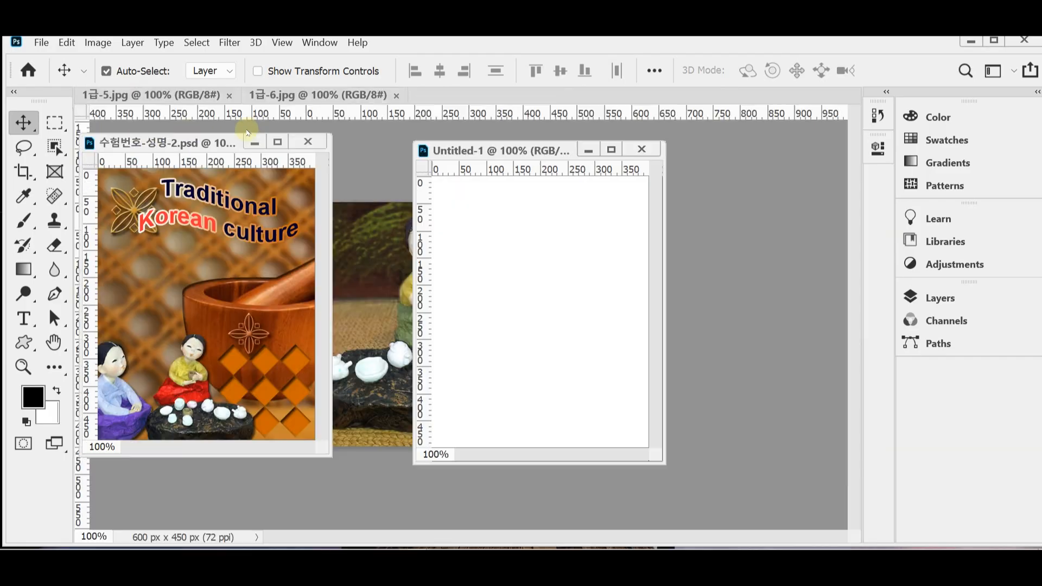
{"action": "left_click_drag", "start_coordinate": [216, 142], "coordinate": [231, 141]}
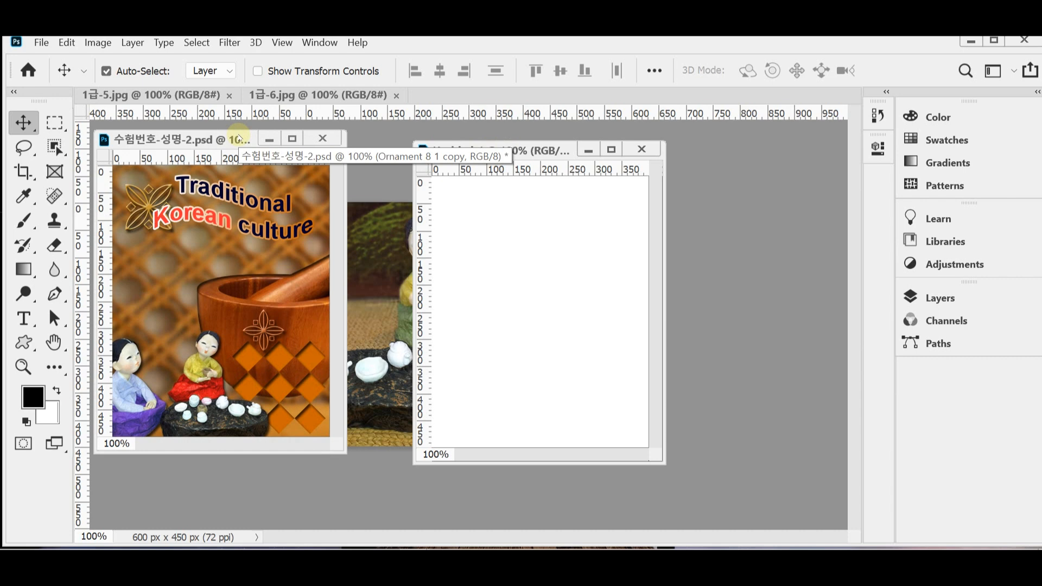
Show the grid in both the reference poster and the blank document, and place their windows side by side.
{"action": "key", "text": "ctrl+apostrophe"}
{"action": "left_click", "coordinate": [479, 150]}
{"action": "key", "text": "ctrl+apostrophe"}
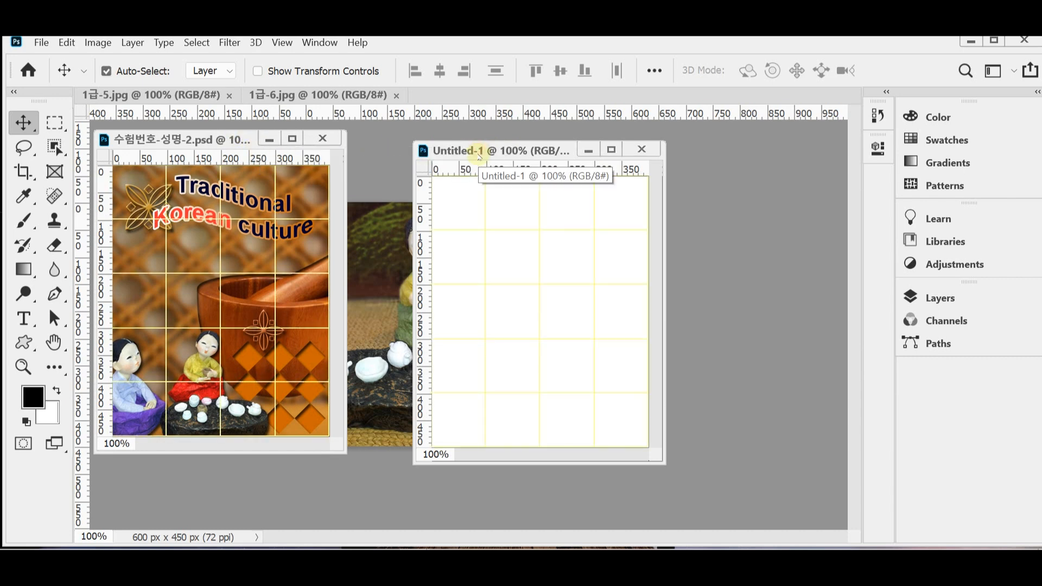
{"action": "left_click_drag", "start_coordinate": [476, 156], "coordinate": [415, 146]}
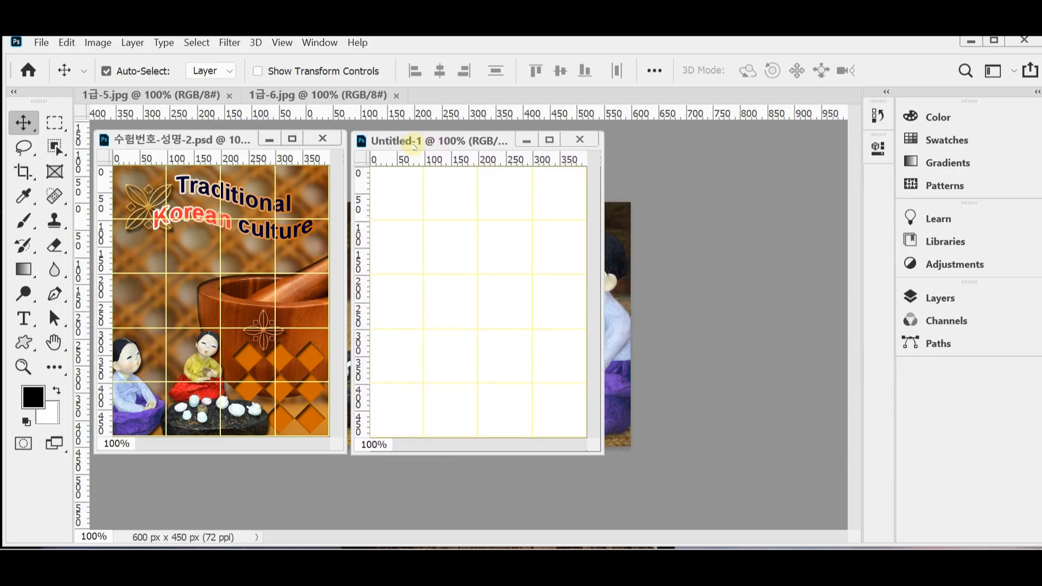
Paste the lattice image into the blank document and position its center at about X 196 px, Y 219.5 px to match the reference.
{"action": "key", "text": "ctrl+v"}
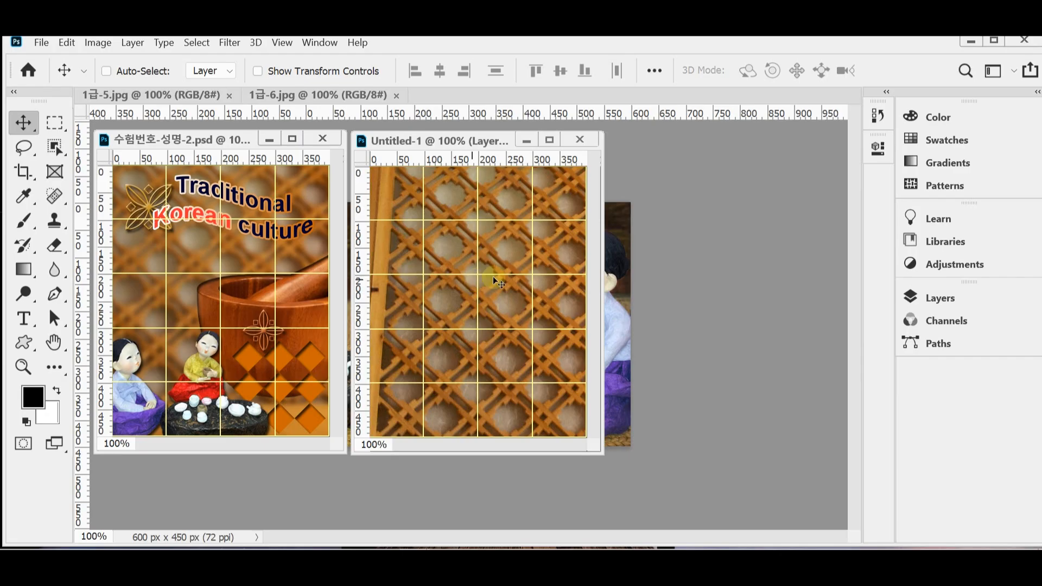
{"action": "key", "text": "ctrl+t"}
{"action": "left_click_drag", "start_coordinate": [509, 300], "coordinate": [476, 277]}
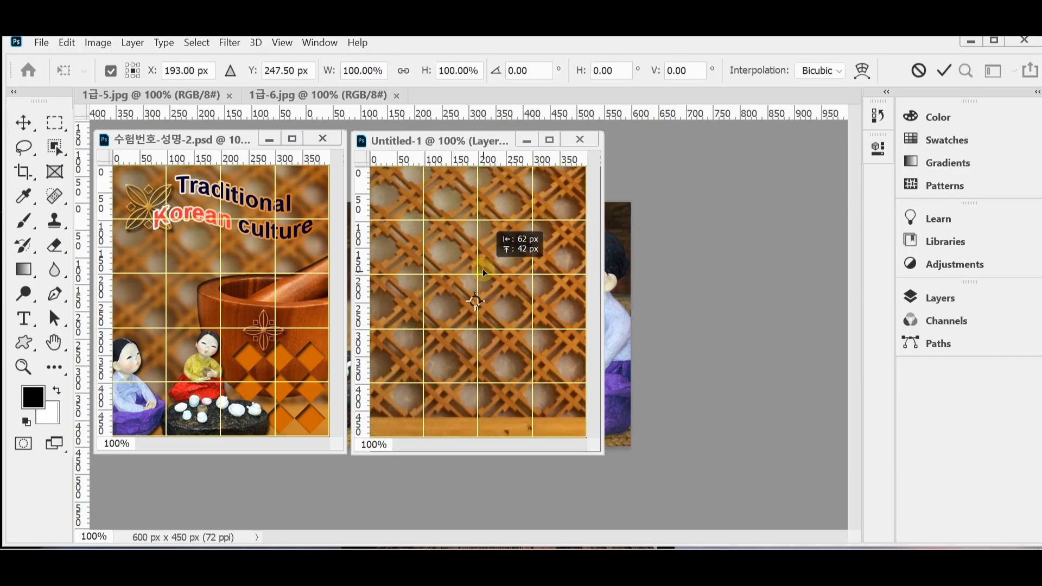
{"action": "left_click_drag", "start_coordinate": [507, 353], "coordinate": [506, 337]}
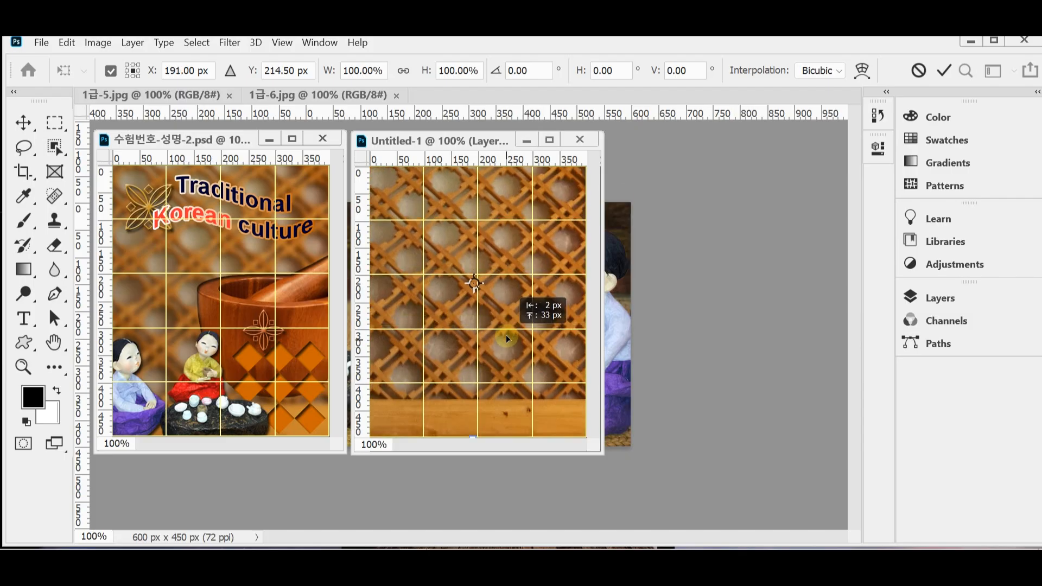
{"action": "left_click_drag", "start_coordinate": [507, 339], "coordinate": [510, 341]}
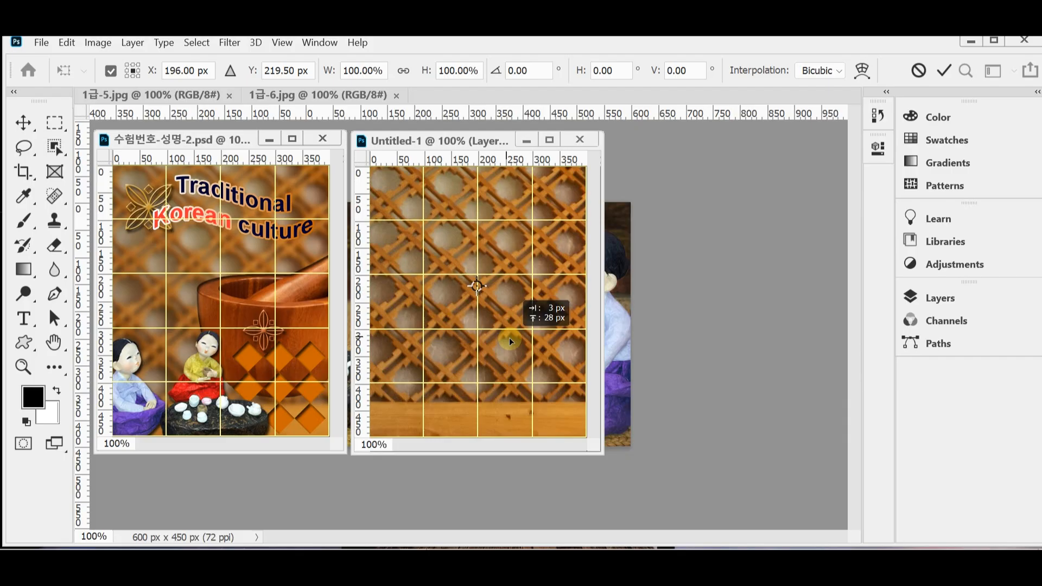
{"action": "key", "text": "Return"}
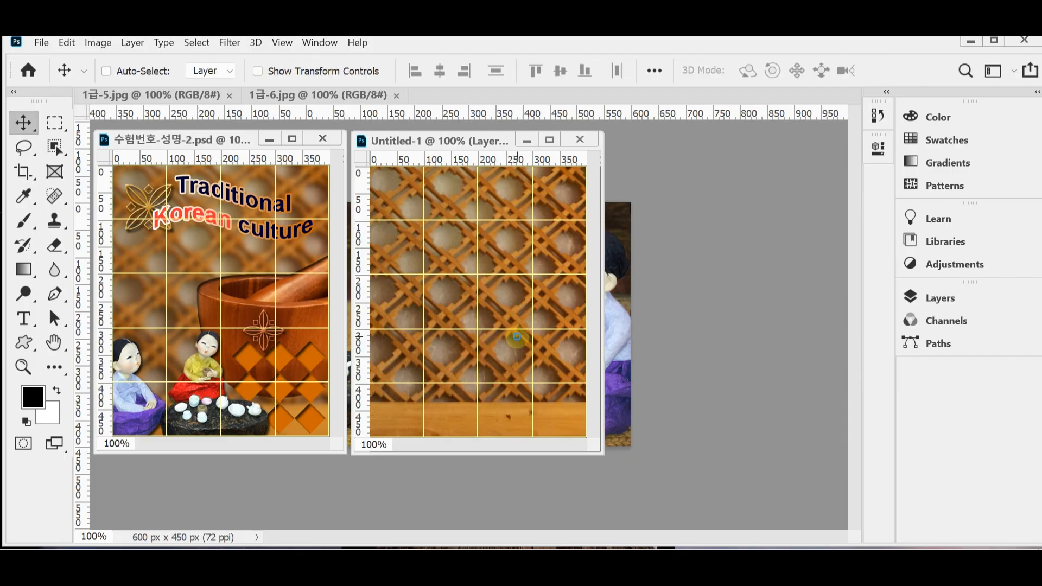
Save the new document in Photoshop format as 수험번호-성명-2 in the desktop's 임시 folder.
{"action": "key", "text": "ctrl+s"}
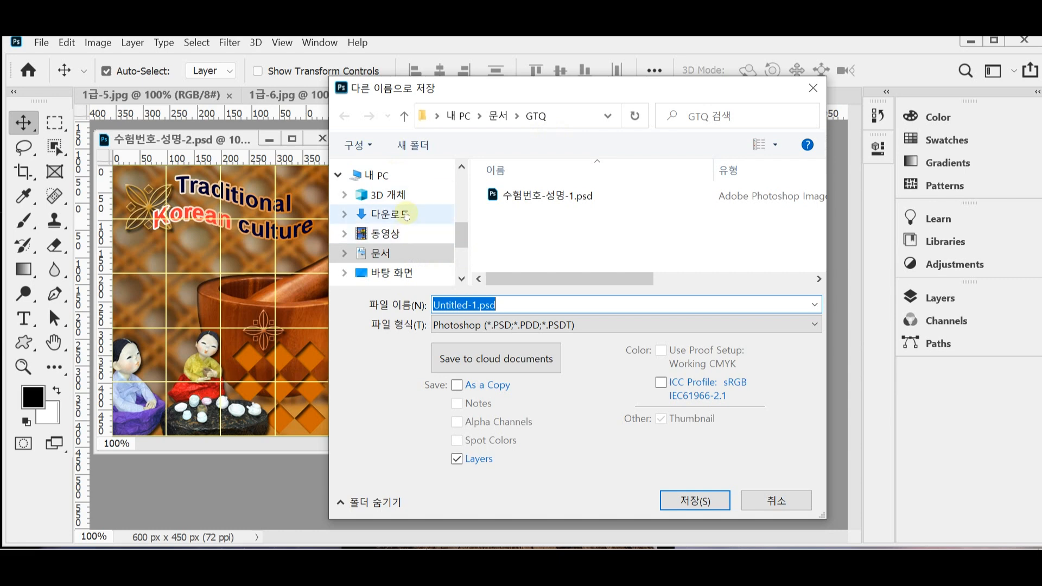
{"action": "left_click", "coordinate": [419, 273]}
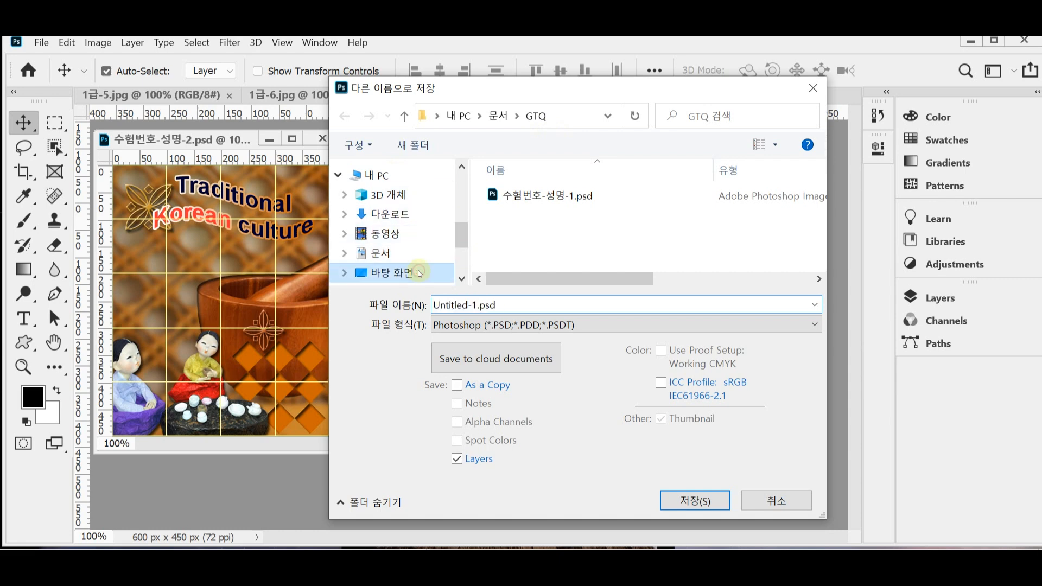
{"action": "left_click", "coordinate": [527, 214]}
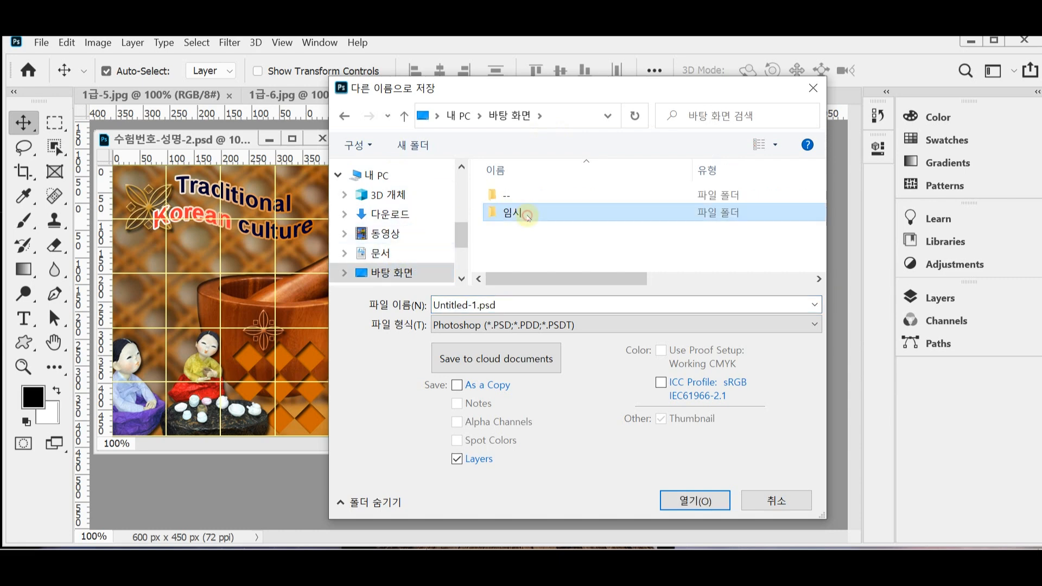
{"action": "double_click", "coordinate": [491, 212]}
{"action": "left_click", "coordinate": [530, 197]}
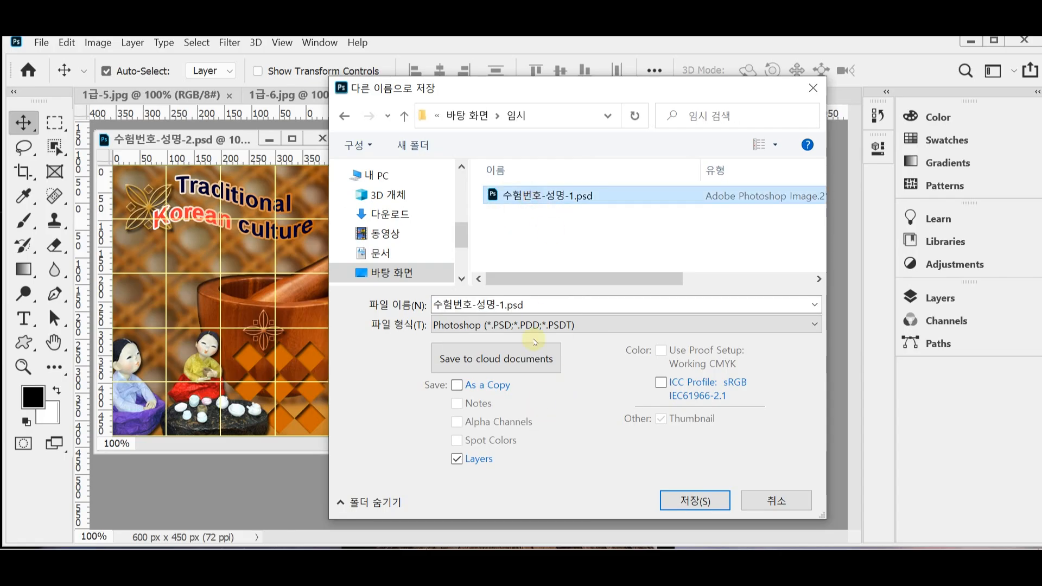
{"action": "left_click", "coordinate": [537, 305]}
{"action": "left_click_drag", "start_coordinate": [499, 304], "coordinate": [544, 304]}
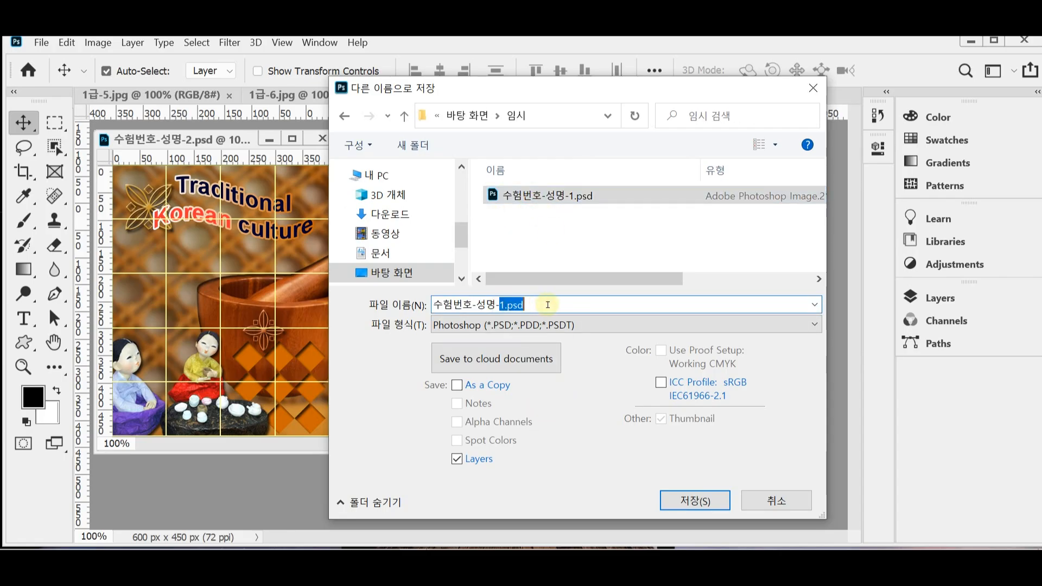
{"action": "type", "text": "2"}
{"action": "left_click", "coordinate": [694, 500]}
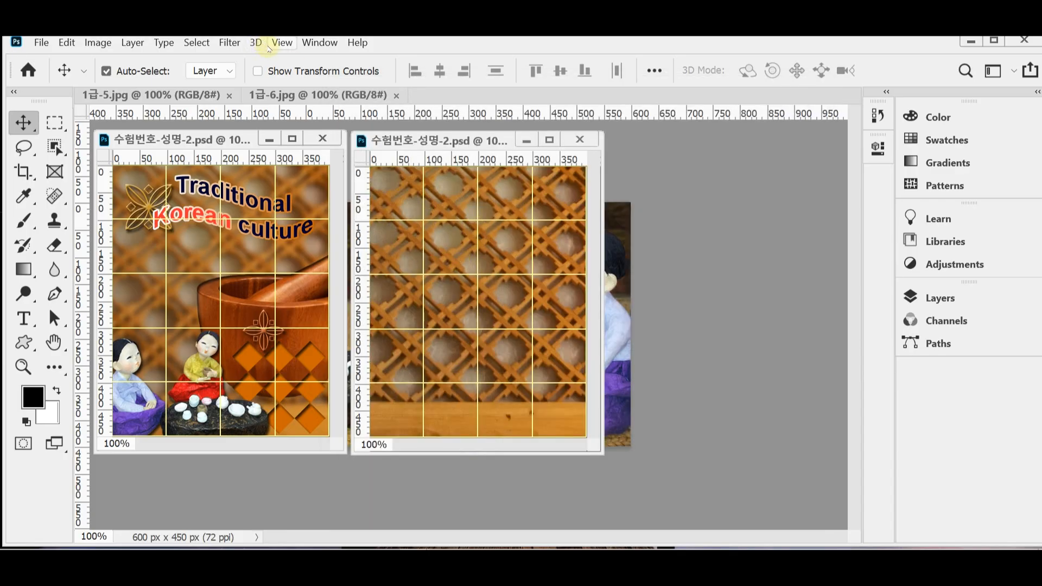
Apply a Gaussian Blur with a 4-pixel radius to the lattice background layer.
{"action": "left_click", "coordinate": [226, 44]}
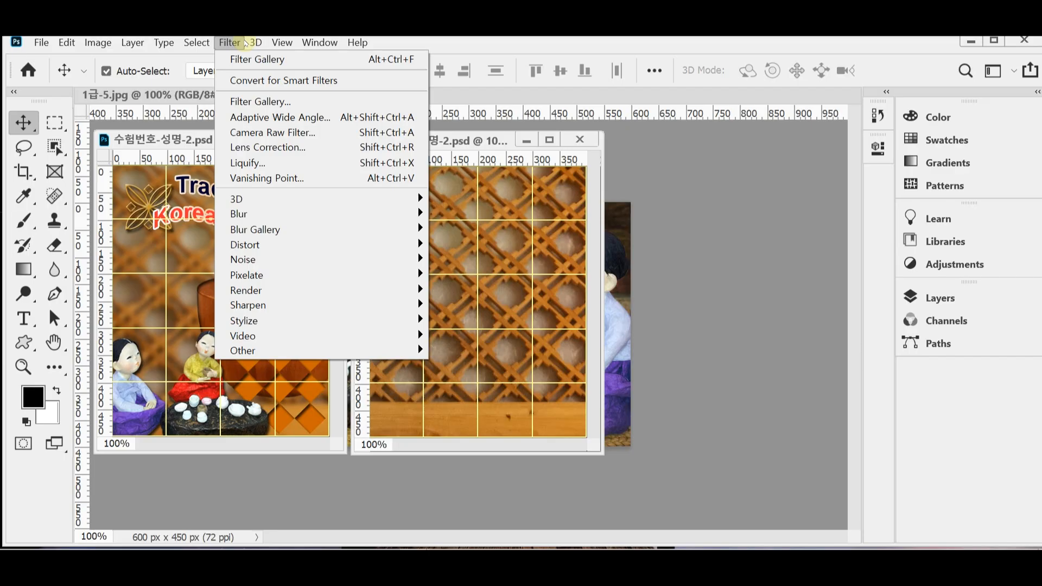
{"action": "mouse_move", "coordinate": [305, 217]}
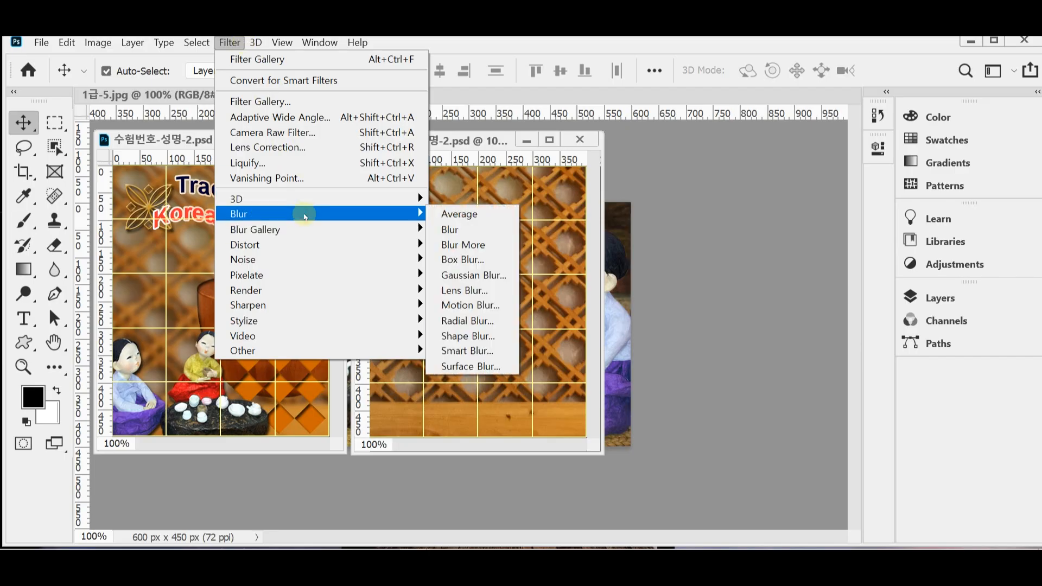
{"action": "left_click", "coordinate": [473, 275]}
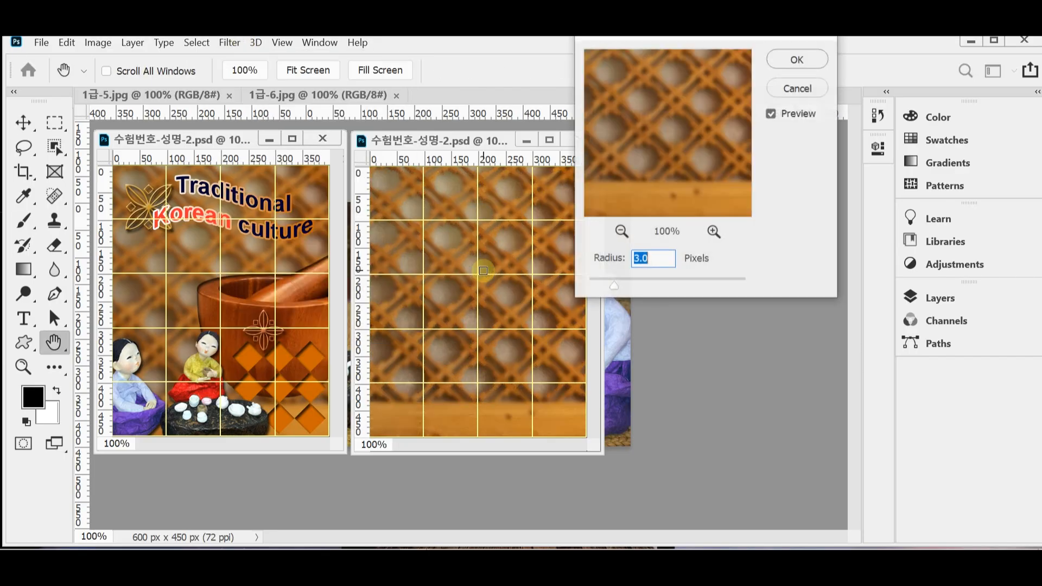
{"action": "left_click_drag", "start_coordinate": [665, 38], "coordinate": [658, 140]}
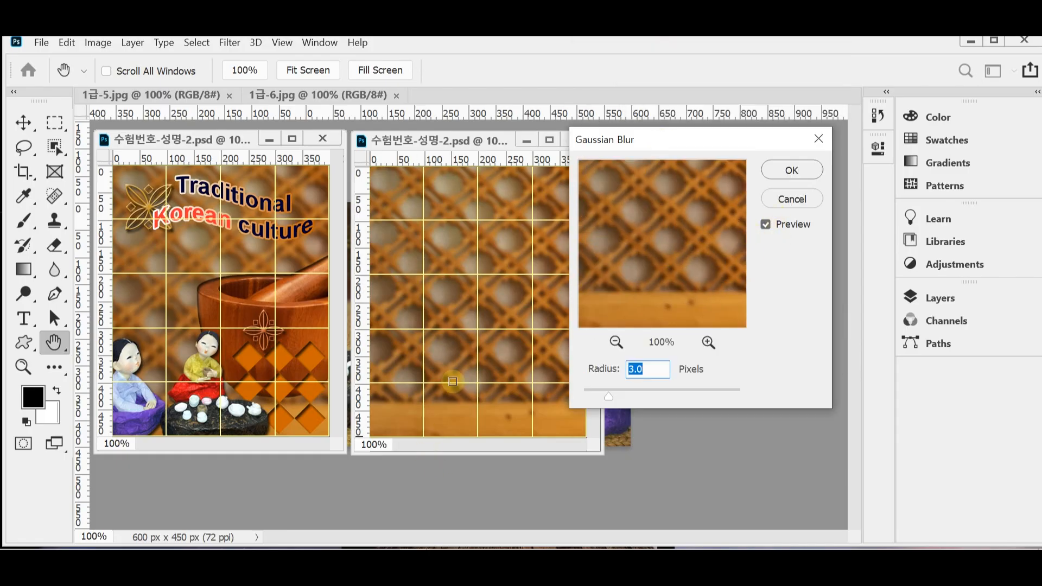
{"action": "type", "text": "4"}
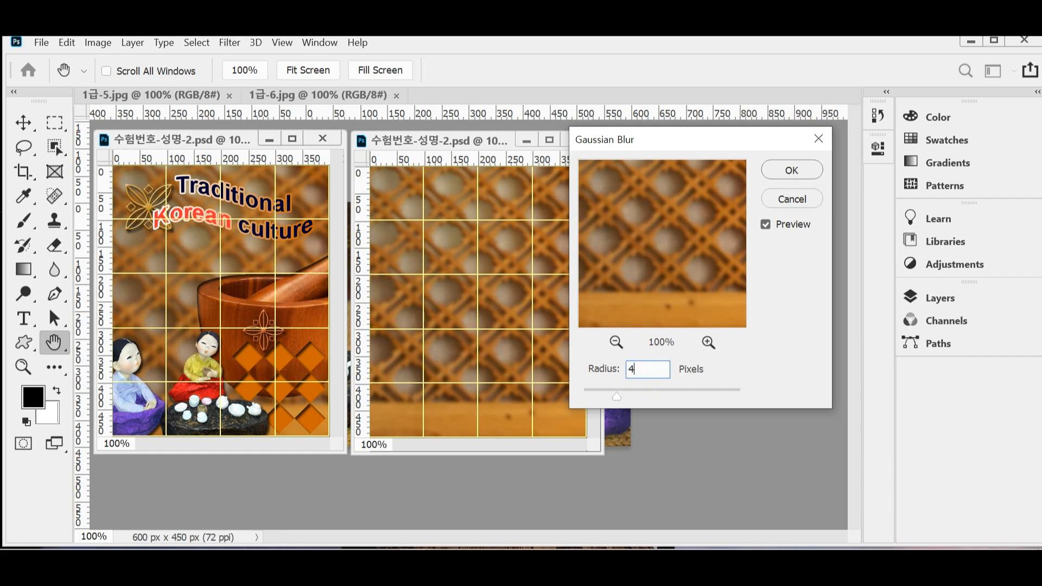
{"action": "left_click", "coordinate": [771, 303]}
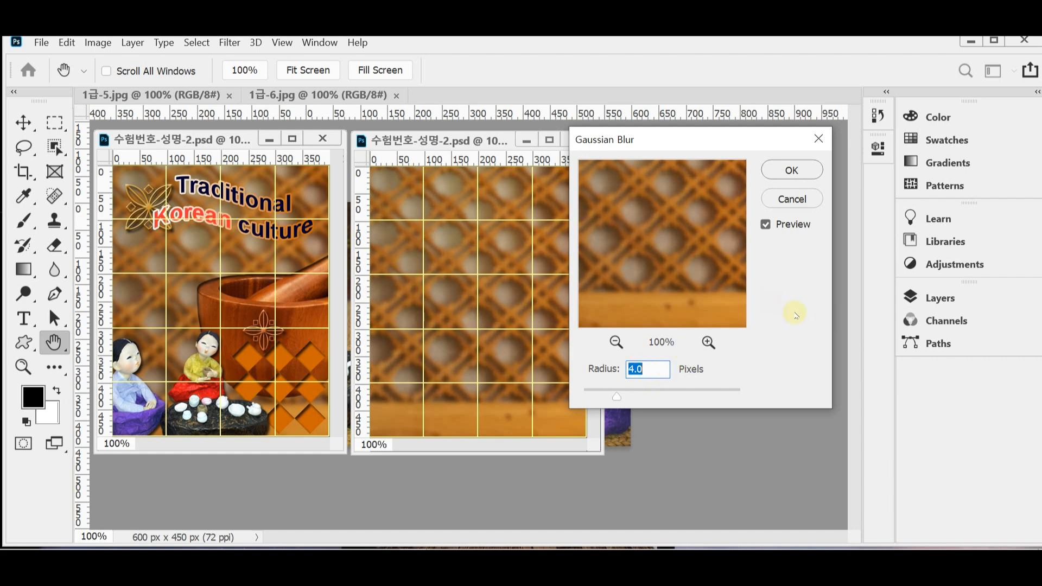
{"action": "left_click", "coordinate": [790, 172]}
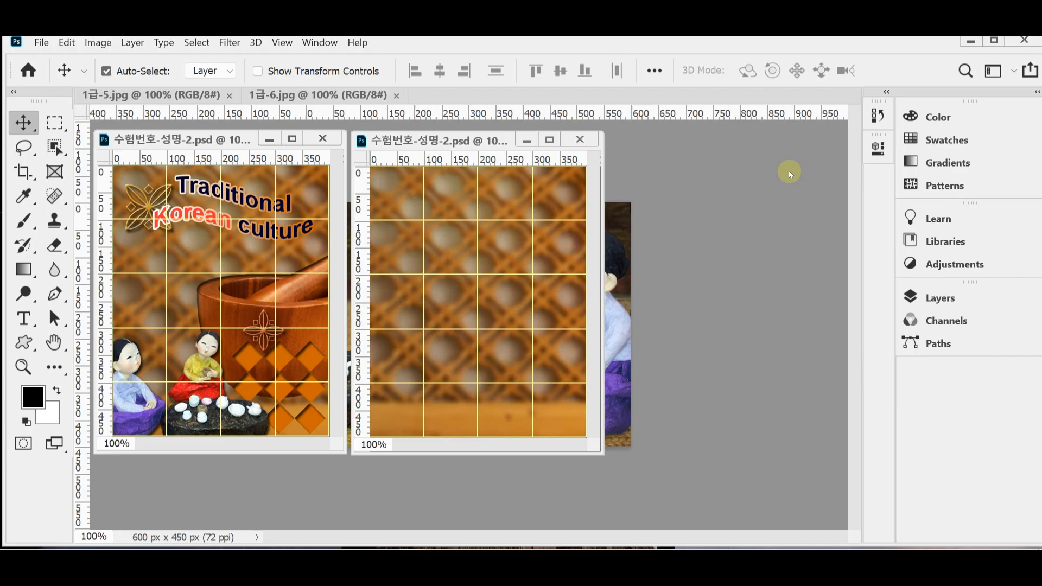
Float 1급-5.jpg in its own window beside the posters and enlarge it until the whole doll photo shows.
{"action": "left_click_drag", "start_coordinate": [179, 96], "coordinate": [455, 142]}
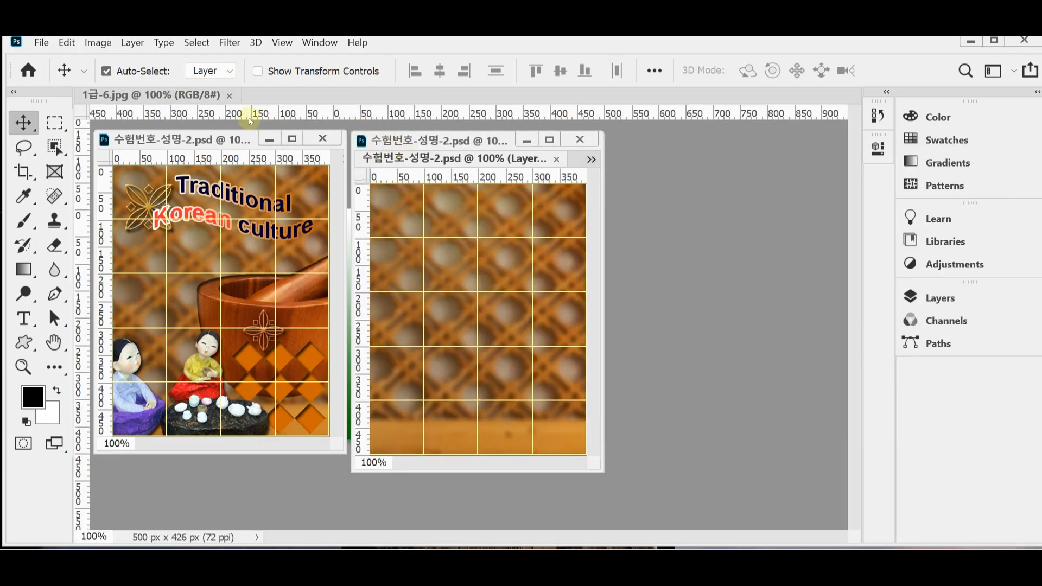
{"action": "left_click", "coordinate": [590, 159]}
{"action": "left_click", "coordinate": [635, 181]}
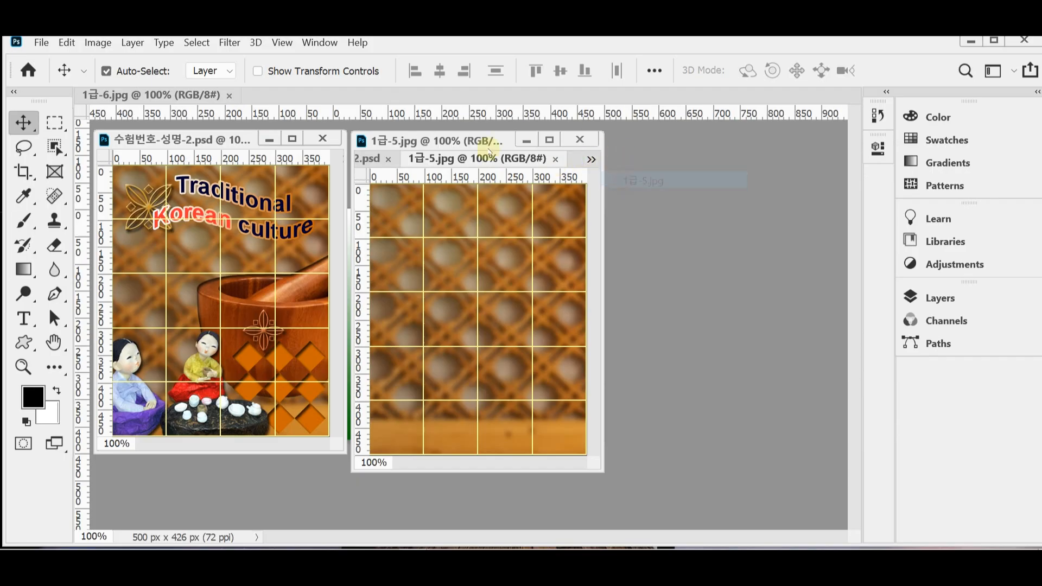
{"action": "left_click_drag", "start_coordinate": [488, 158], "coordinate": [521, 163]}
{"action": "left_click_drag", "start_coordinate": [685, 484], "coordinate": [852, 489]}
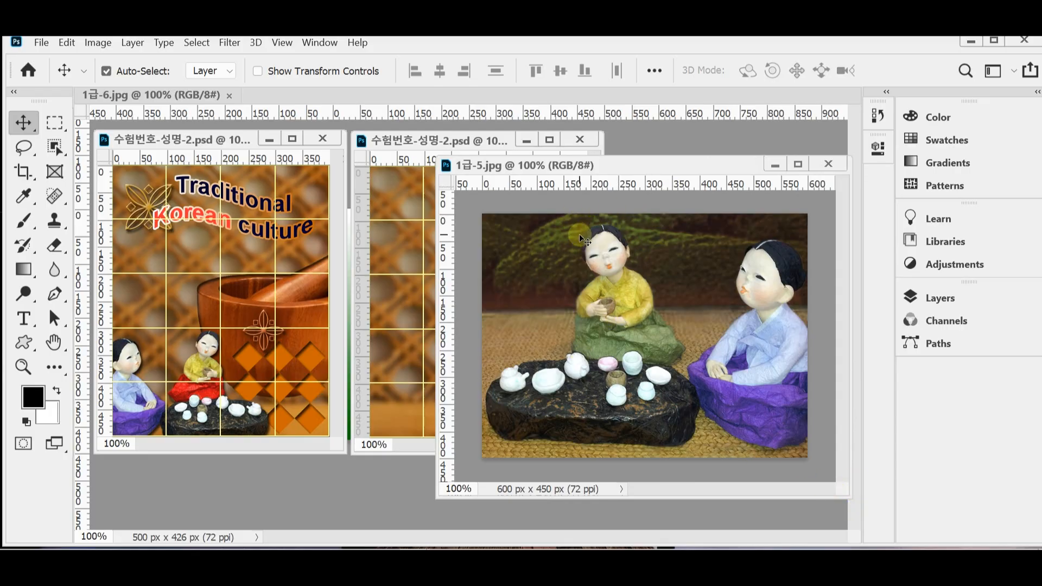
{"action": "left_click_drag", "start_coordinate": [460, 165], "coordinate": [456, 168]}
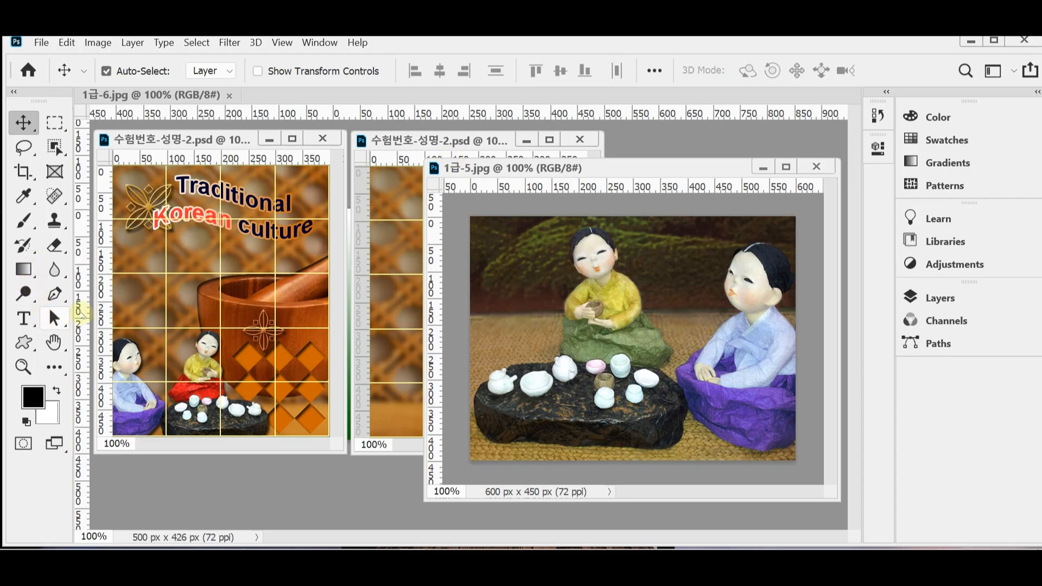
Choose the Pen tool, keeping its mode on Path and its path operation on Exclude Overlapping Shapes.
{"action": "left_click", "coordinate": [54, 294]}
{"action": "left_click", "coordinate": [101, 295]}
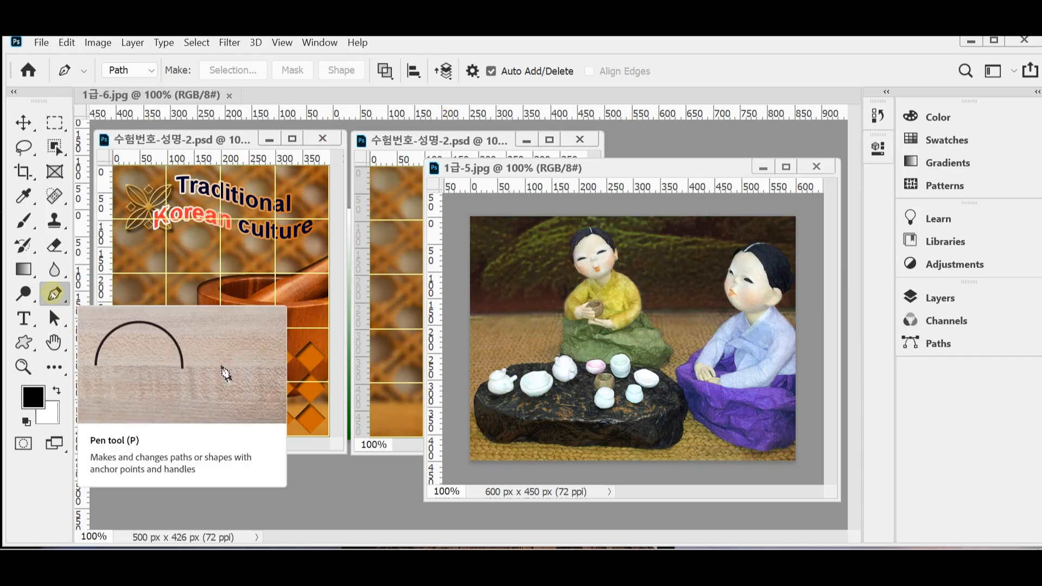
{"action": "left_click", "coordinate": [152, 70]}
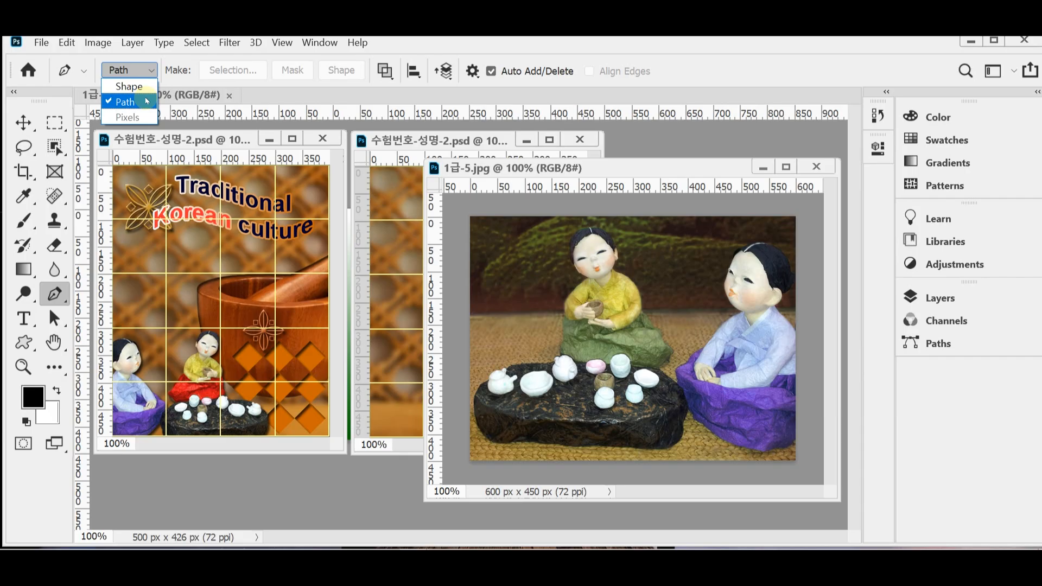
{"action": "left_click", "coordinate": [139, 70]}
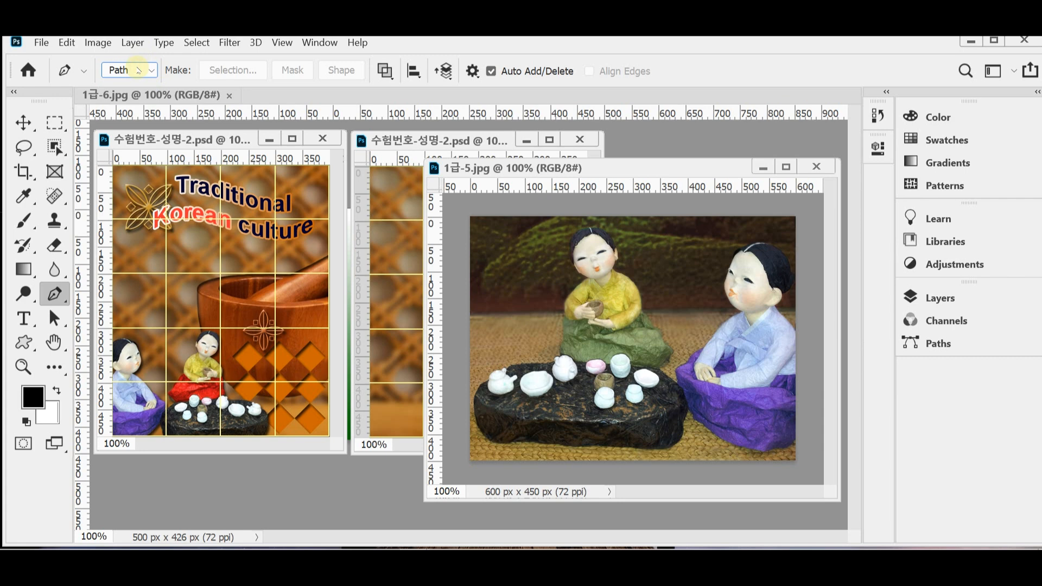
{"action": "left_click", "coordinate": [386, 72]}
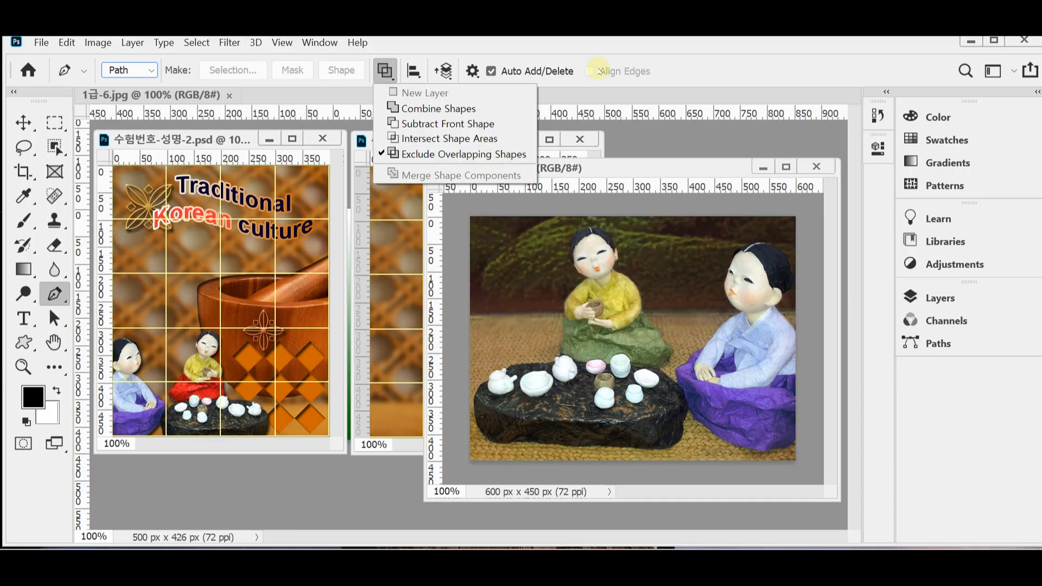
{"action": "left_click", "coordinate": [642, 61]}
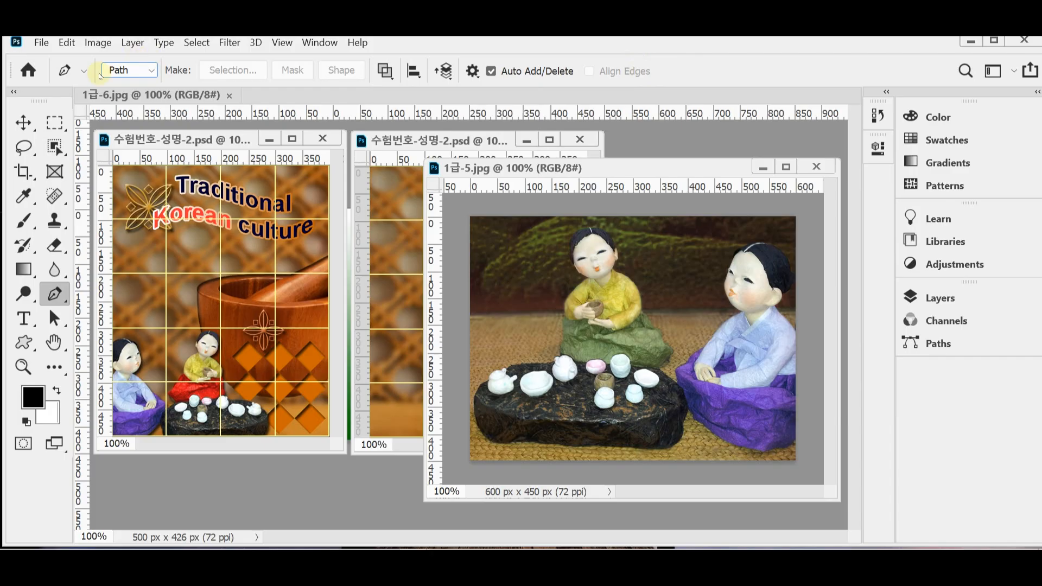
{"action": "right_click", "coordinate": [62, 73]}
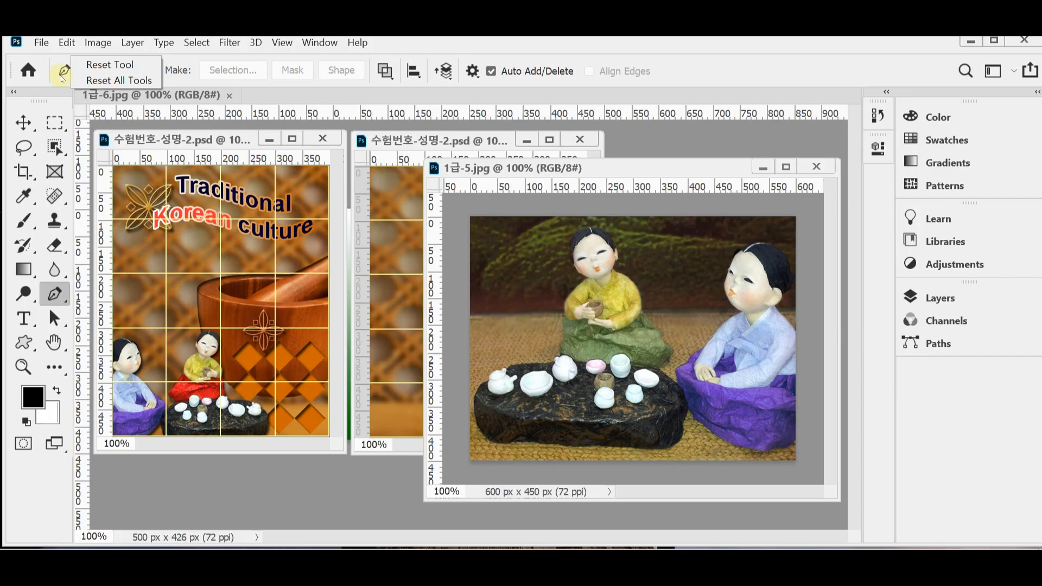
{"action": "left_click", "coordinate": [98, 80]}
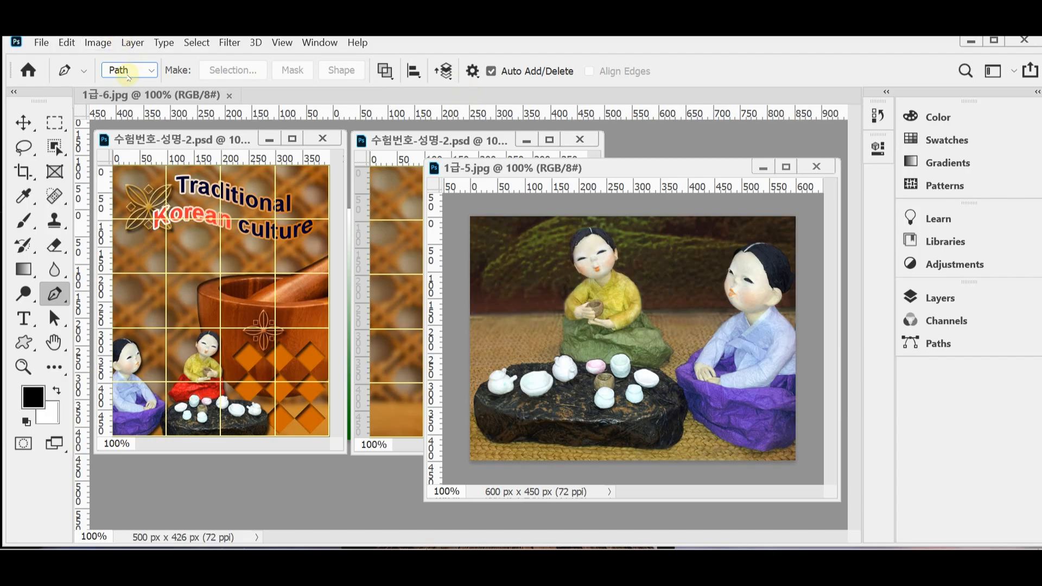
{"action": "left_click", "coordinate": [384, 71]}
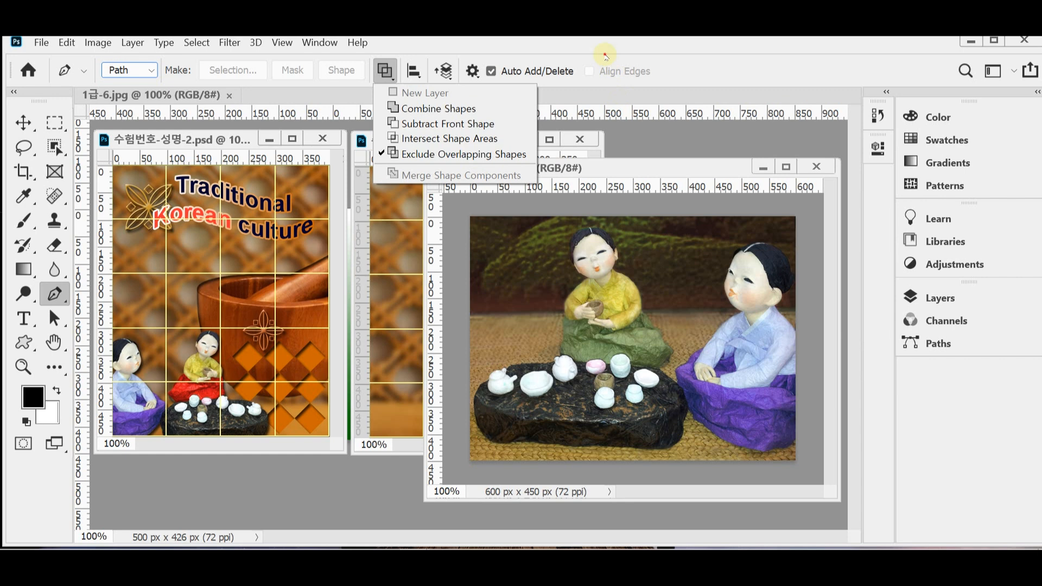
{"action": "left_click", "coordinate": [605, 56]}
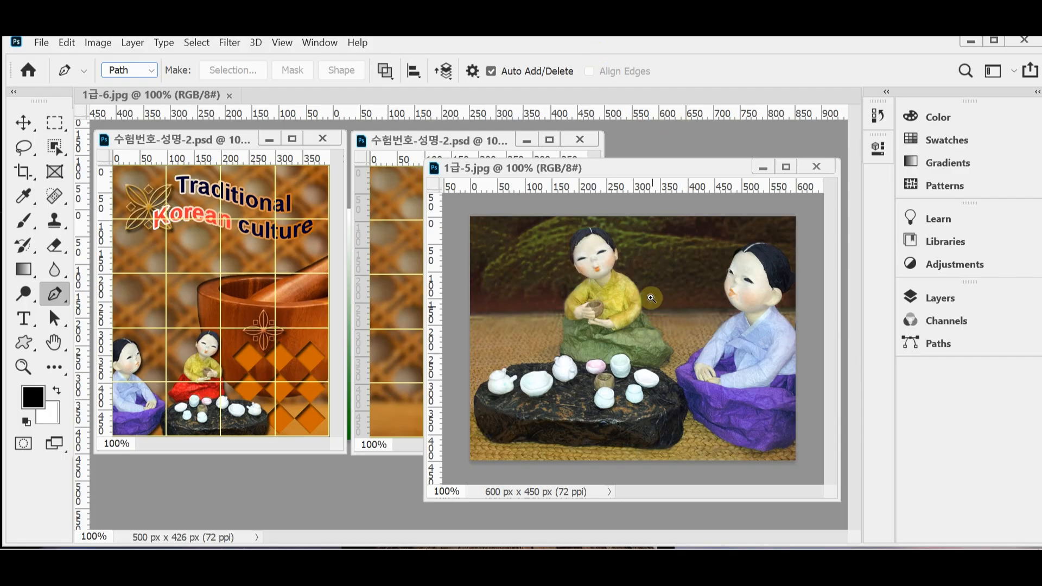
Widen the 1급-5.jpg window and magnify the area where the yellow-jacketed doll's green skirt meets the teapot to 400%.
{"action": "left_click_drag", "start_coordinate": [541, 164], "coordinate": [398, 133]}
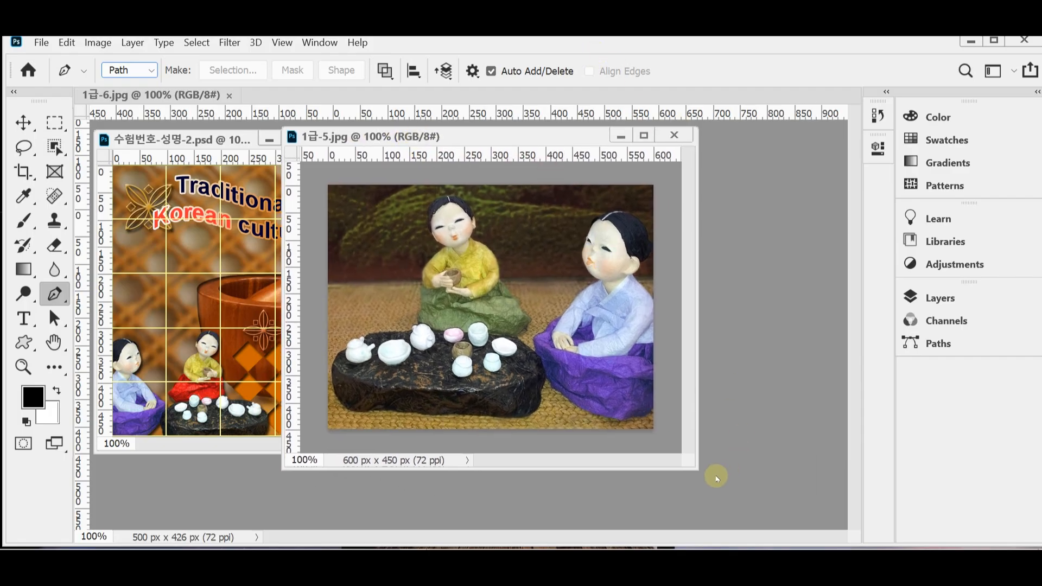
{"action": "left_click_drag", "start_coordinate": [697, 470], "coordinate": [812, 502]}
{"action": "left_click", "coordinate": [620, 336], "text": "ctrl"}
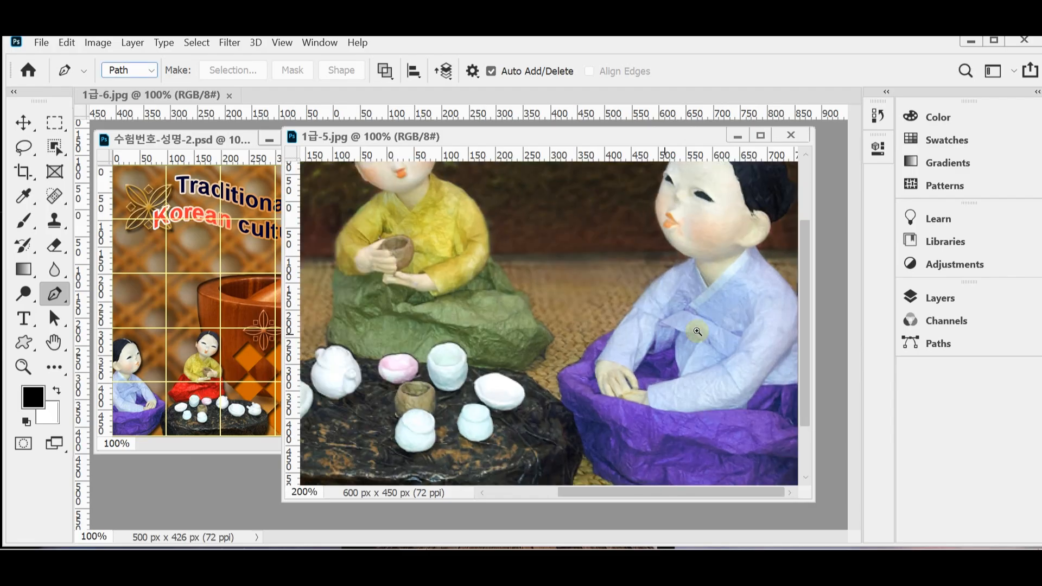
{"action": "left_click_drag", "start_coordinate": [530, 223], "coordinate": [632, 269]}
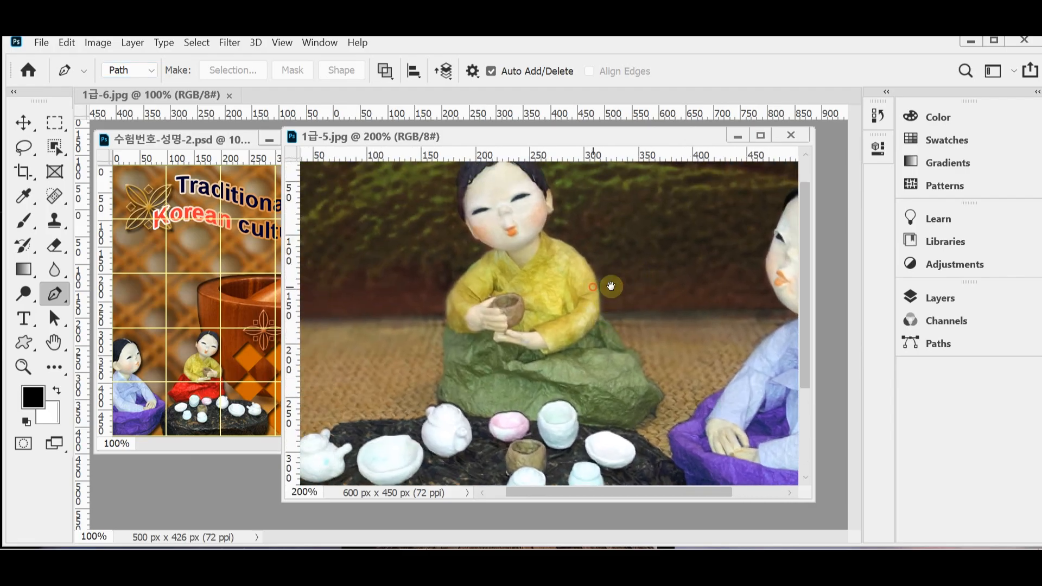
{"action": "left_click_drag", "start_coordinate": [599, 285], "coordinate": [614, 301]}
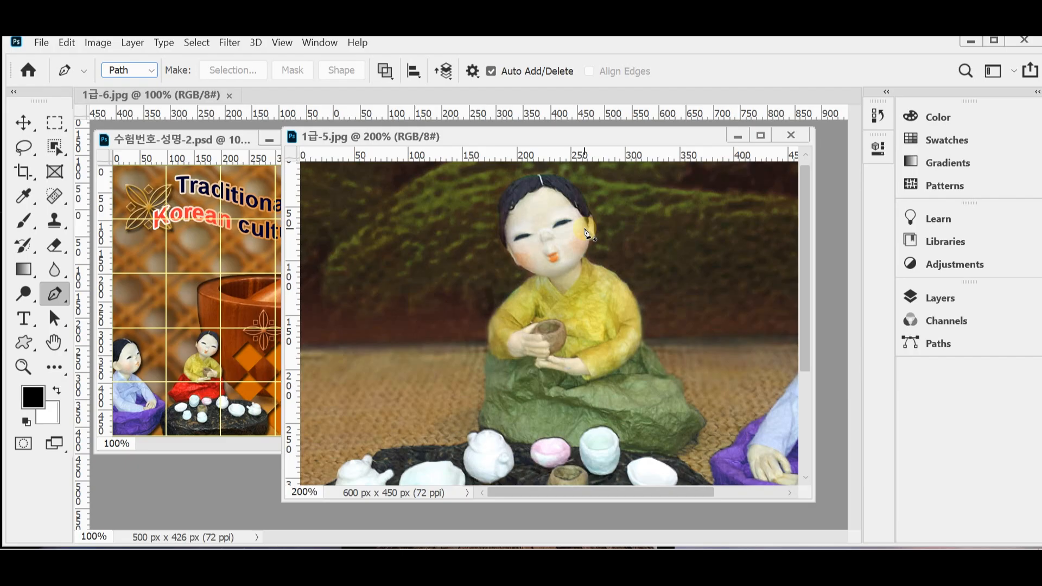
{"action": "key", "text": "ctrl+plus"}
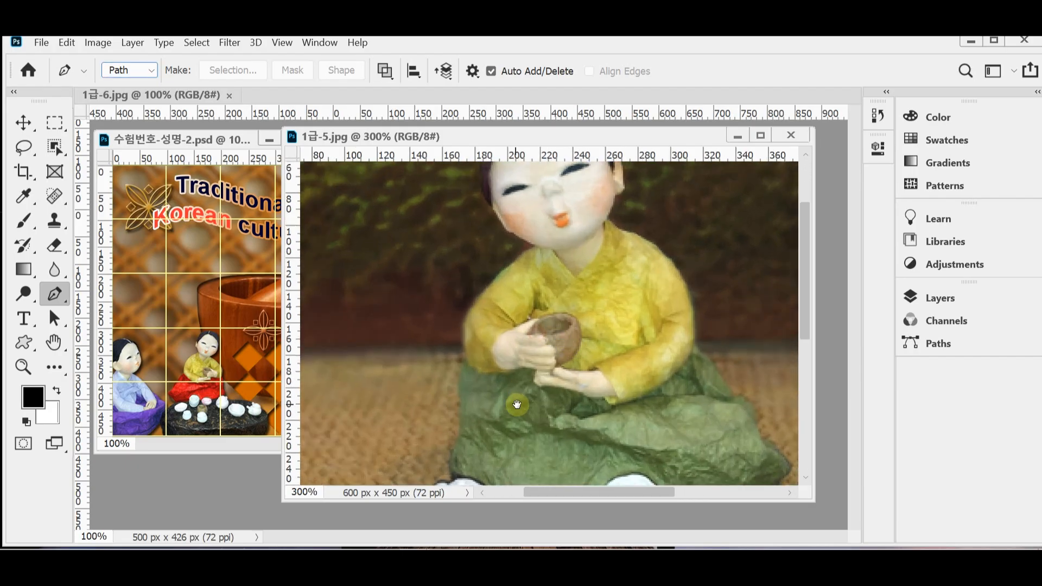
{"action": "left_click_drag", "start_coordinate": [516, 402], "coordinate": [520, 366]}
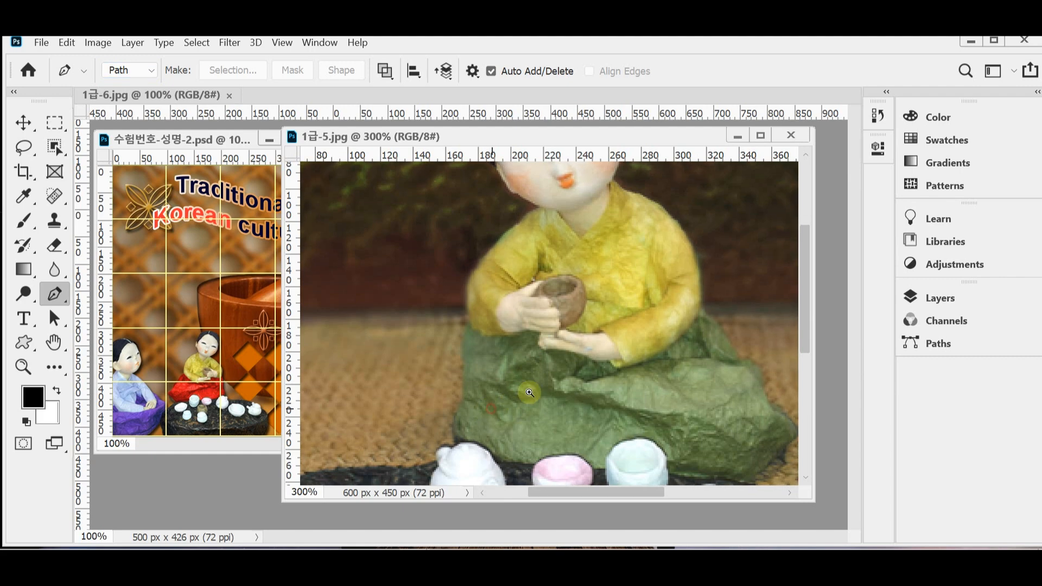
{"action": "key", "text": "ctrl+plus"}
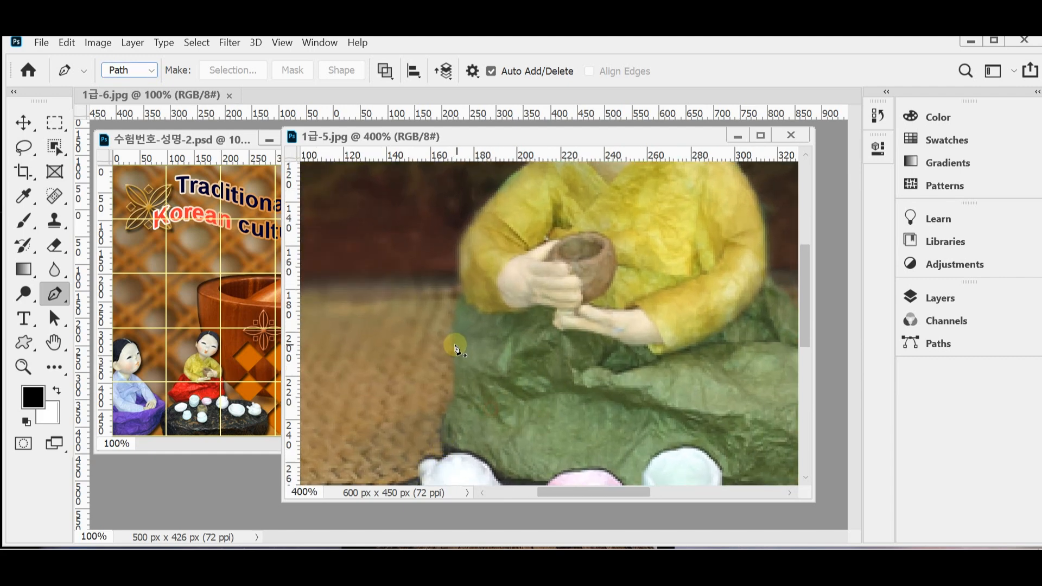
{"action": "left_click_drag", "start_coordinate": [569, 368], "coordinate": [560, 256]}
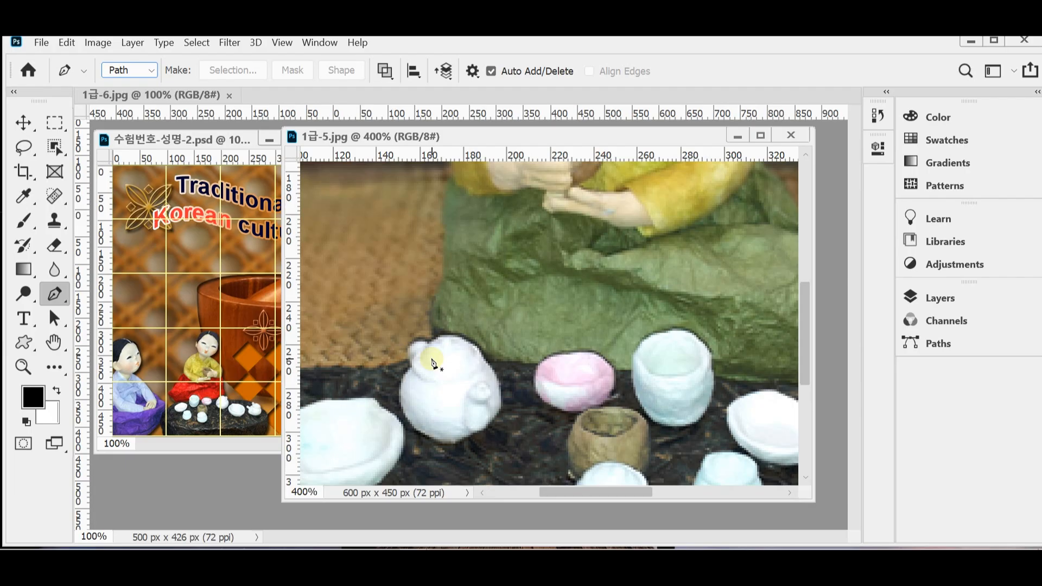
{"action": "key", "text": "Caps_Lock"}
{"action": "key", "text": "Caps_Lock"}
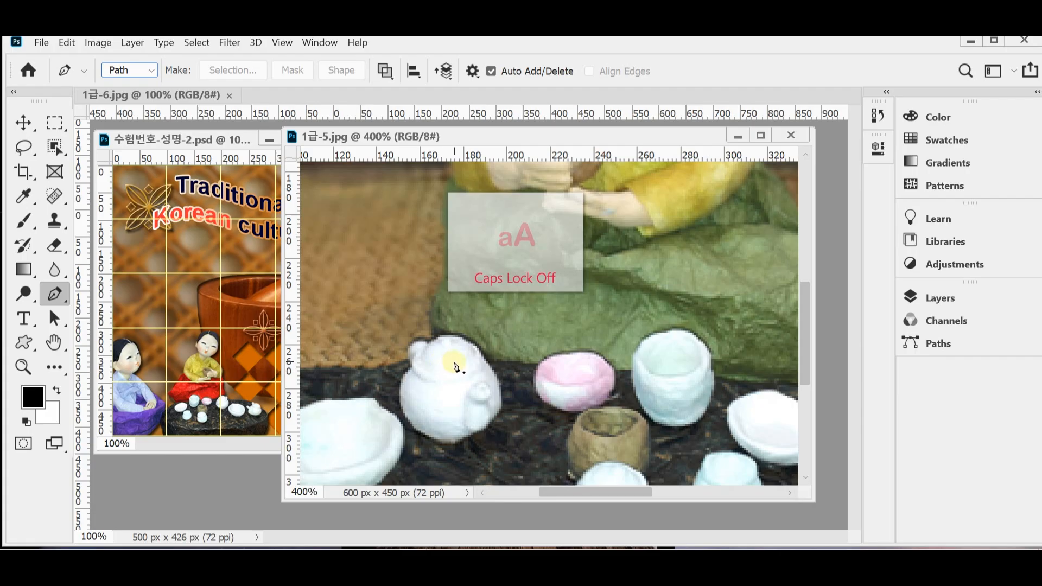
{"action": "scroll", "coordinate": [450, 366], "scroll_direction": "up", "scroll_amount": 2}
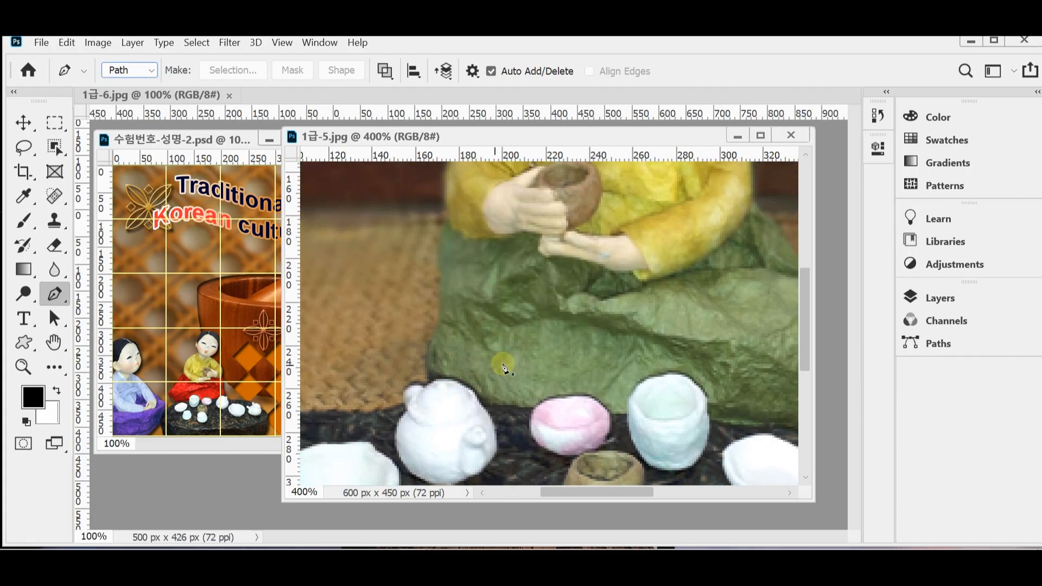
{"action": "left_click", "coordinate": [429, 381]}
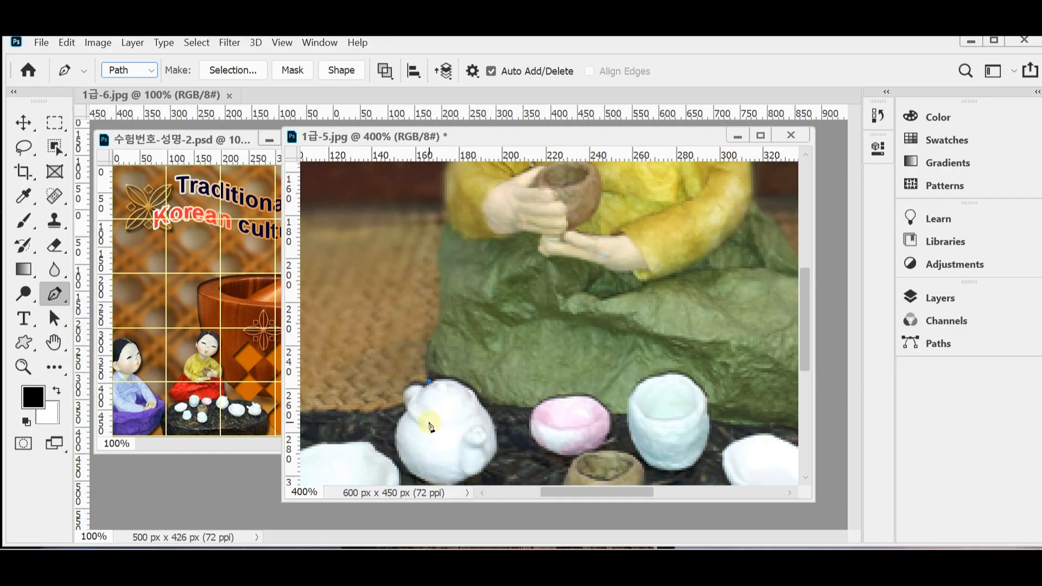
{"action": "left_click_drag", "start_coordinate": [468, 318], "coordinate": [467, 353]}
{"action": "left_click_drag", "start_coordinate": [429, 414], "coordinate": [431, 384]}
{"action": "left_click", "coordinate": [430, 372]}
{"action": "left_click", "coordinate": [431, 367]}
{"action": "left_click", "coordinate": [433, 360]}
{"action": "left_click", "coordinate": [435, 355]}
{"action": "left_click", "coordinate": [440, 348]}
{"action": "left_click", "coordinate": [442, 342]}
{"action": "left_click", "coordinate": [440, 332]}
{"action": "left_click", "coordinate": [439, 316]}
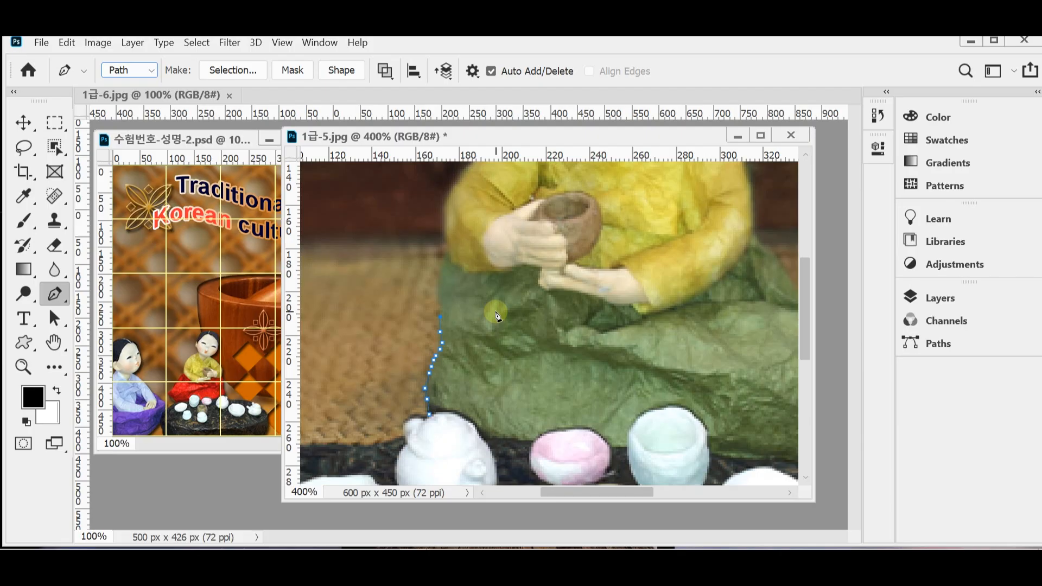
{"action": "key", "text": "ctrl+z"}
{"action": "left_click", "coordinate": [430, 412]}
{"action": "key", "text": "ctrl+z"}
{"action": "left_click", "coordinate": [55, 318]}
{"action": "left_click_drag", "start_coordinate": [417, 330], "coordinate": [504, 436]}
{"action": "key", "text": "Delete"}
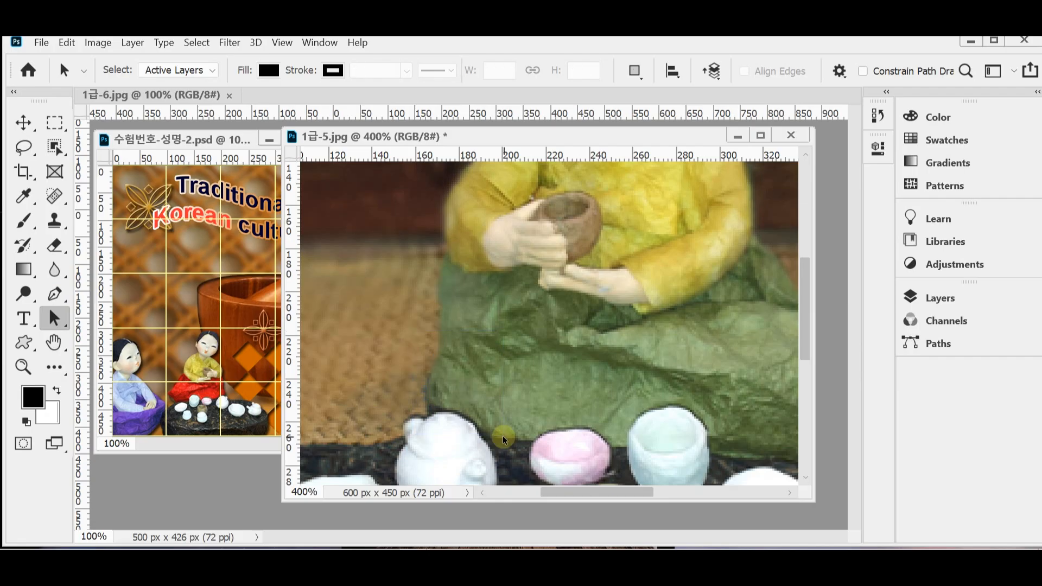
Start a Pen path where the green skirt meets the teapot and curve its first segment along the skirt's lower left edge.
{"action": "left_click", "coordinate": [54, 293]}
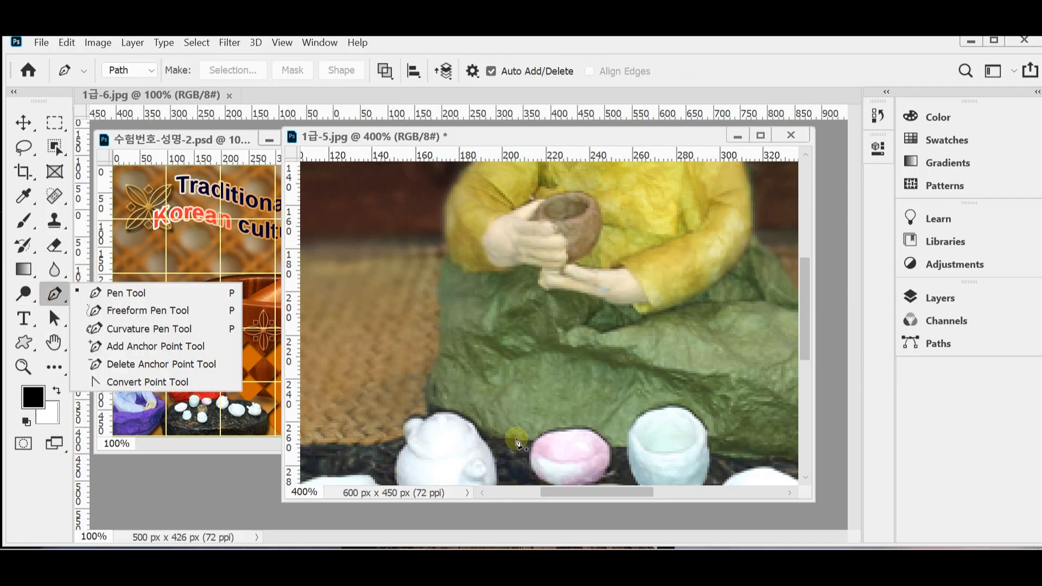
{"action": "left_click", "coordinate": [429, 412]}
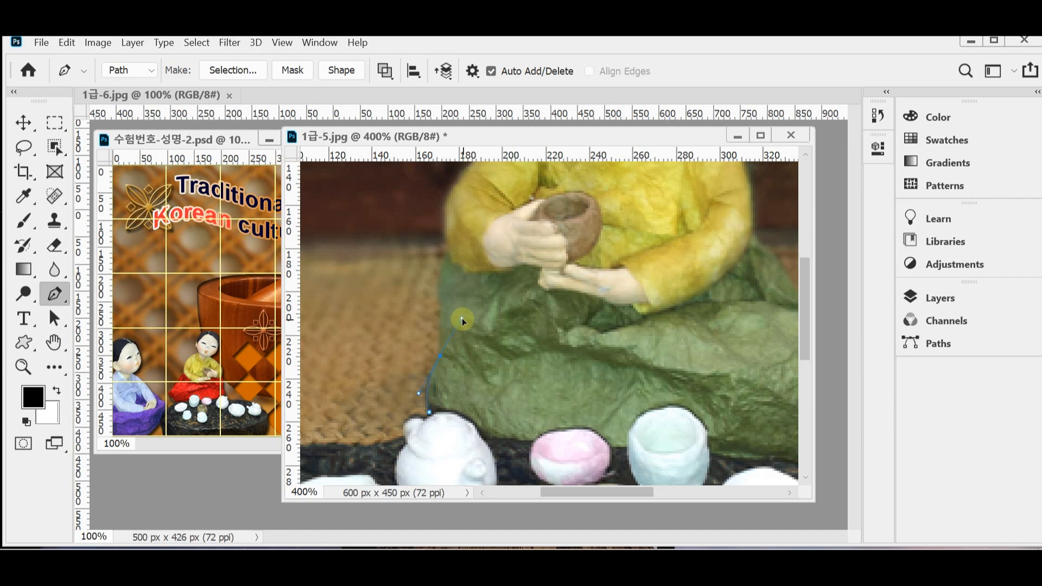
{"action": "scroll", "coordinate": [501, 294], "scroll_direction": "up", "scroll_amount": 1}
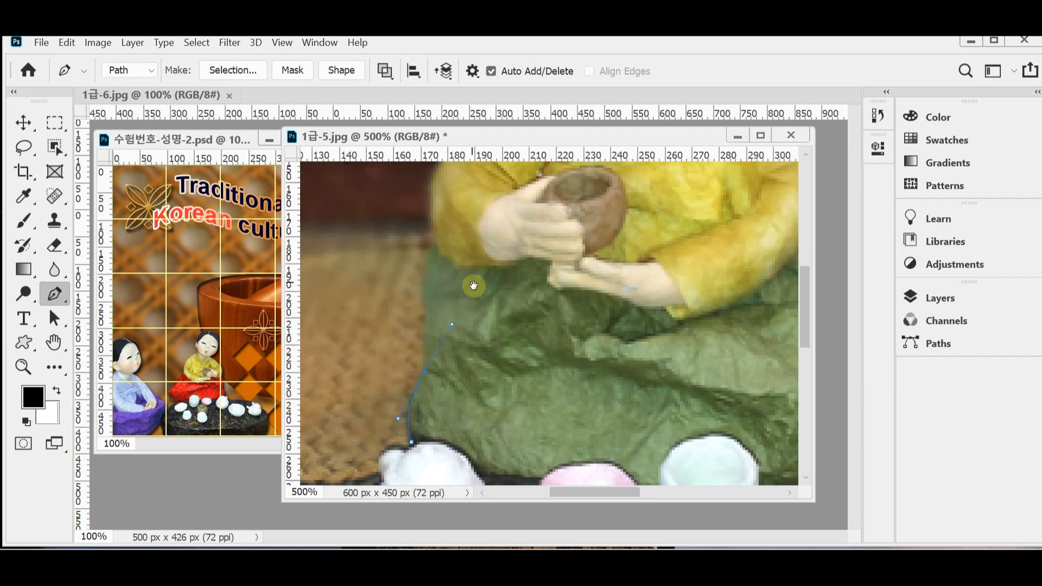
{"action": "scroll", "coordinate": [467, 358], "scroll_direction": "up", "scroll_amount": 3}
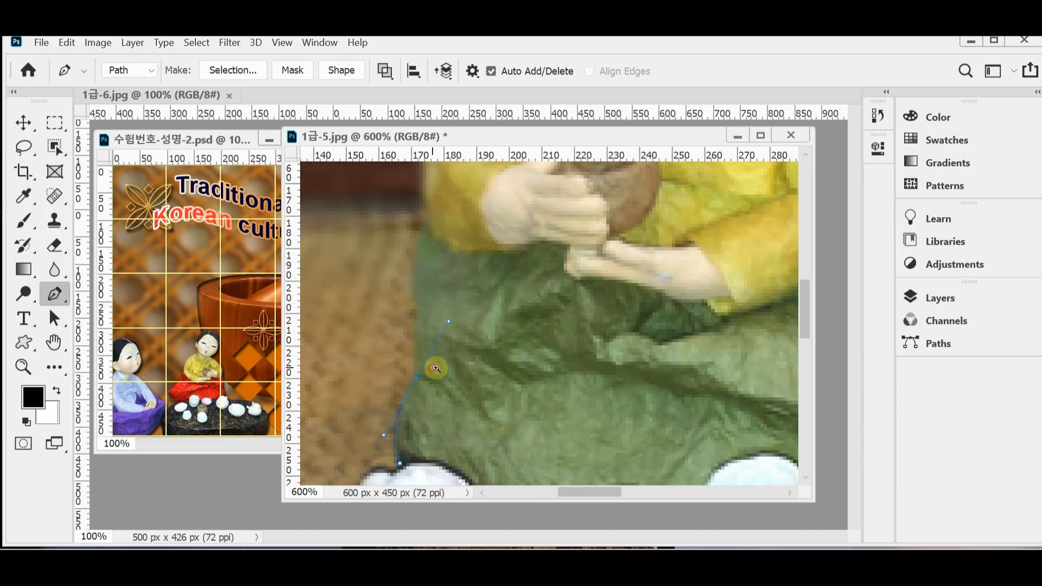
{"action": "scroll", "coordinate": [398, 369], "scroll_direction": "up", "scroll_amount": 1}
{"action": "scroll", "coordinate": [447, 318], "scroll_direction": "up", "scroll_amount": 1}
{"action": "scroll", "coordinate": [495, 330], "scroll_direction": "down", "scroll_amount": 3}
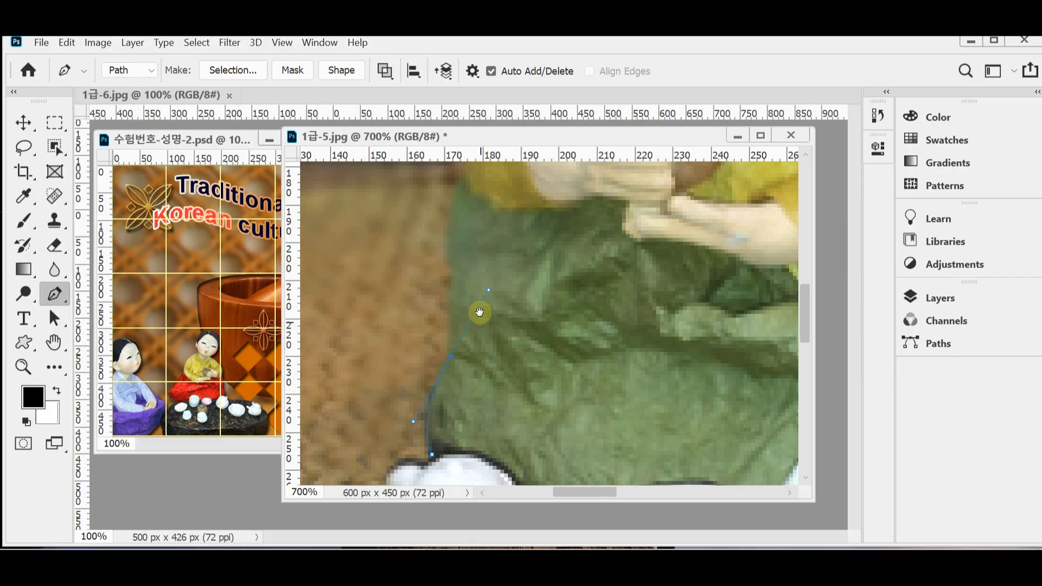
{"action": "left_click_drag", "start_coordinate": [479, 317], "coordinate": [473, 351]}
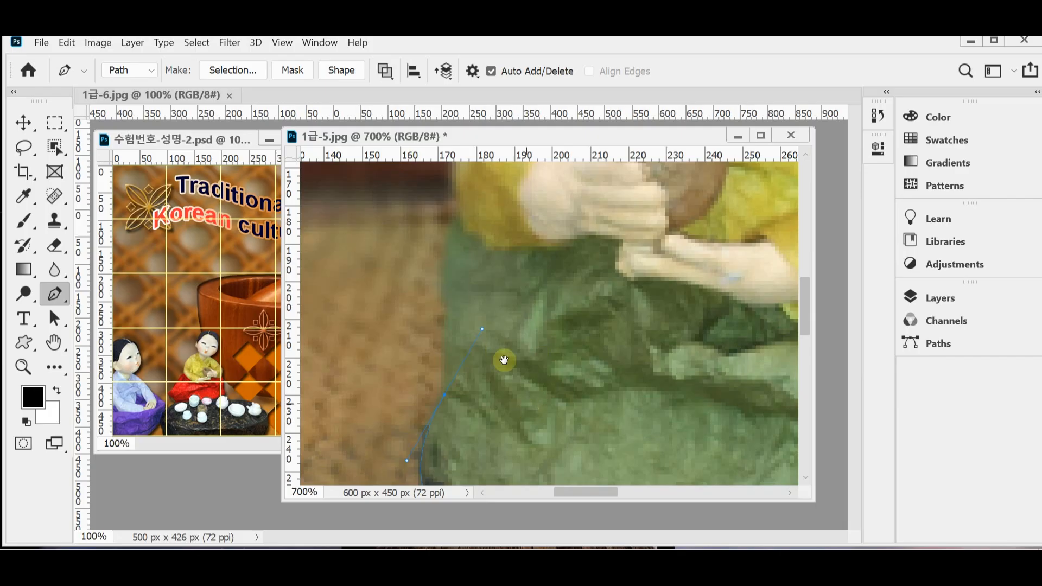
{"action": "left_click", "coordinate": [483, 374], "text": "alt"}
{"action": "left_click", "coordinate": [500, 358], "text": "alt"}
{"action": "left_click_drag", "start_coordinate": [493, 354], "coordinate": [458, 351]}
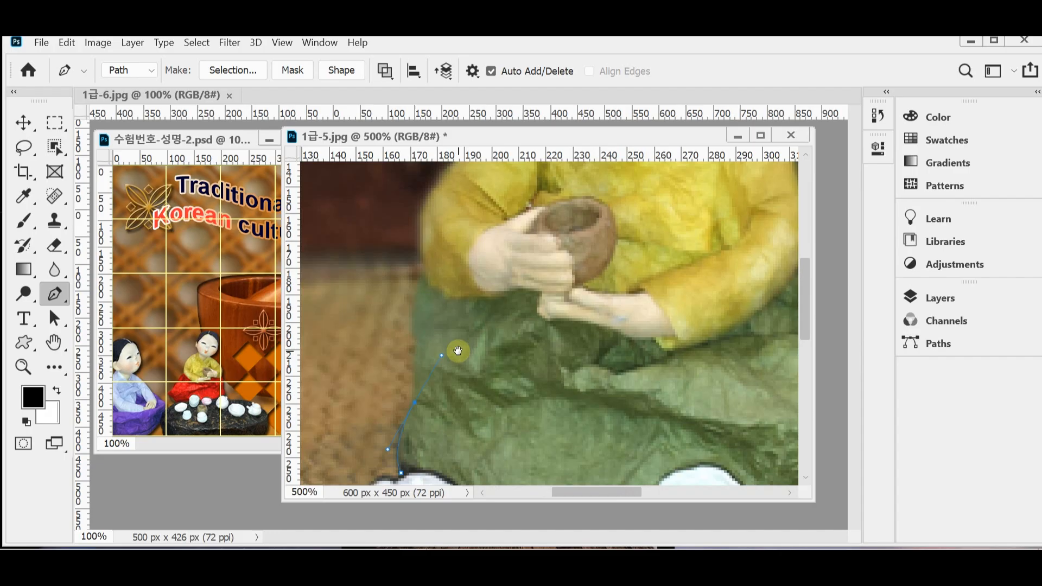
Refit the first curve to the skirt edge, remove its anchor's outgoing handle, and extend the path up the skirt to the yellow sleeve.
{"action": "left_click", "coordinate": [457, 404], "text": "ctrl"}
{"action": "left_click_drag", "start_coordinate": [427, 427], "coordinate": [441, 392]}
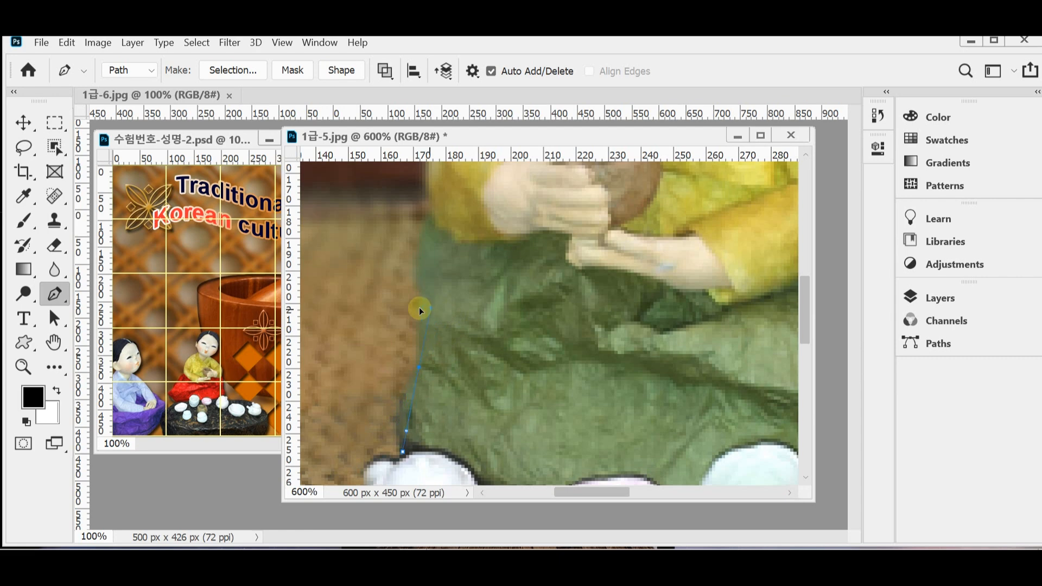
{"action": "left_click_drag", "start_coordinate": [405, 310], "coordinate": [431, 310]}
{"action": "left_click_drag", "start_coordinate": [458, 319], "coordinate": [442, 326]}
{"action": "left_click_drag", "start_coordinate": [419, 378], "coordinate": [422, 373]}
{"action": "left_click", "coordinate": [419, 367], "text": "alt"}
{"action": "scroll", "coordinate": [480, 249], "scroll_direction": "up", "scroll_amount": 2}
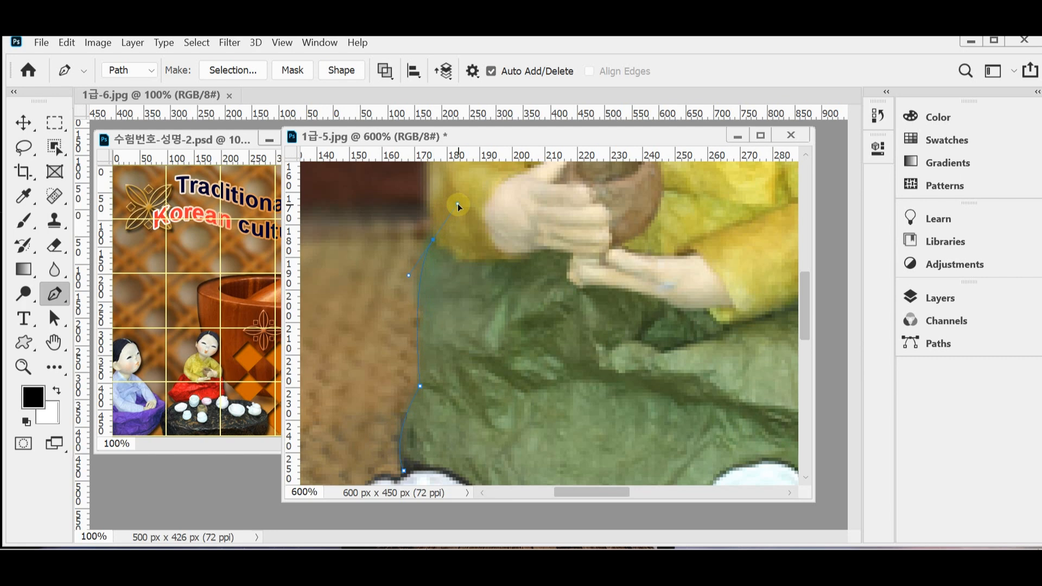
Redirect the last anchor's outgoing handle toward the yellow sleeve and extend the path with curves up the sleeve's outer edge.
{"action": "scroll", "coordinate": [472, 325], "scroll_direction": "up", "scroll_amount": 10}
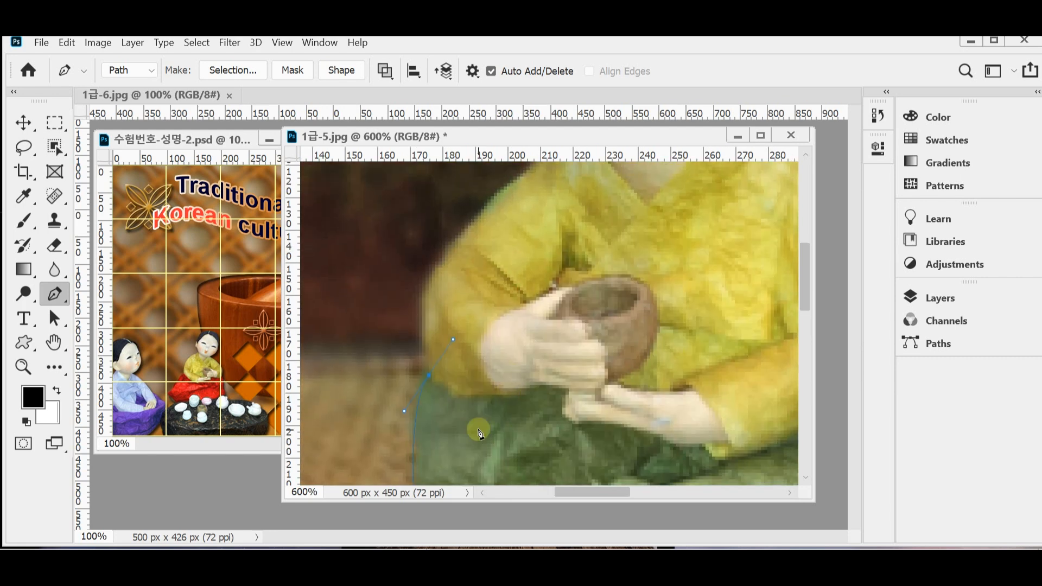
{"action": "key", "text": "alt"}
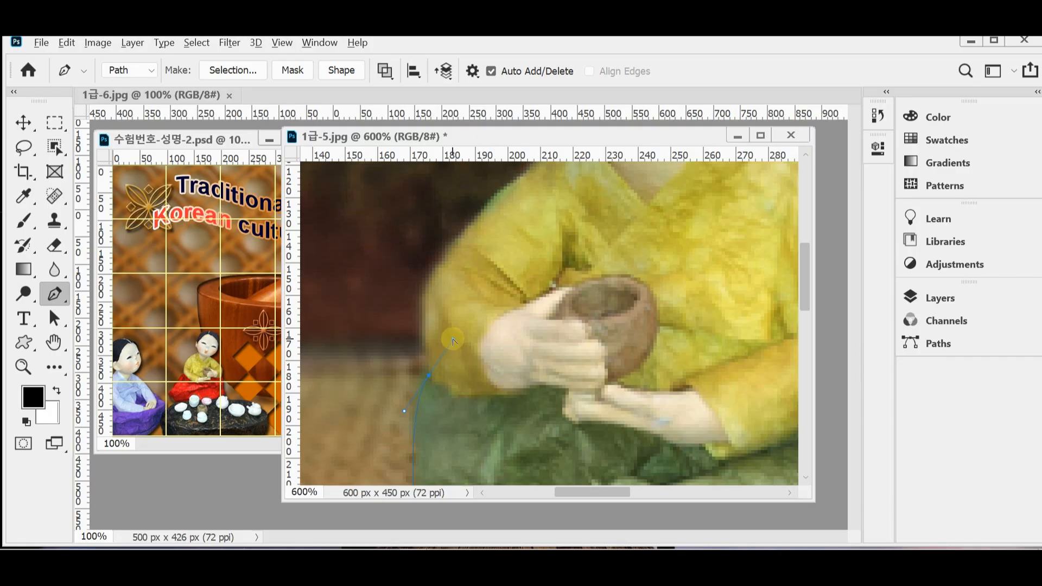
{"action": "left_click_drag", "start_coordinate": [453, 338], "coordinate": [408, 326]}
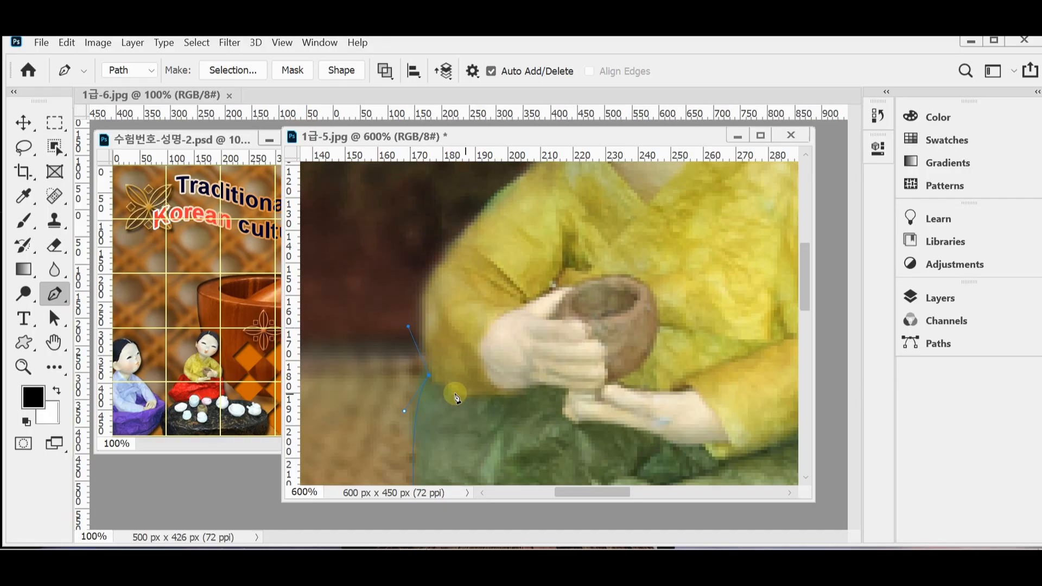
{"action": "left_click_drag", "start_coordinate": [445, 259], "coordinate": [452, 282]}
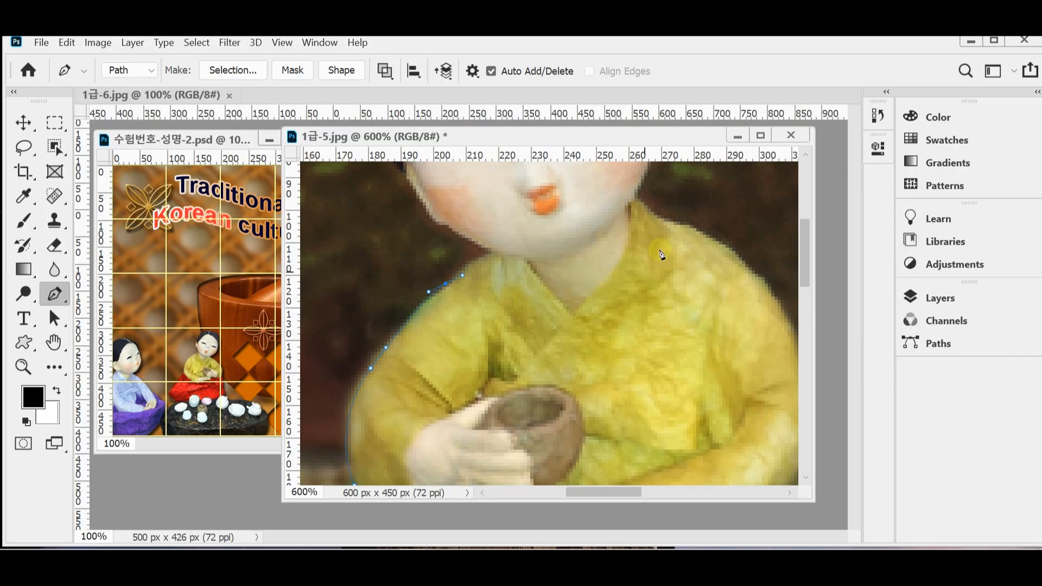
Revert 1급-5.jpg to its opening snapshot and activate the stored Work Path that outlines both dolls and the tea table.
{"action": "left_click", "coordinate": [878, 115]}
{"action": "scroll", "coordinate": [833, 163], "scroll_direction": "up", "scroll_amount": 10}
{"action": "left_click", "coordinate": [833, 132]}
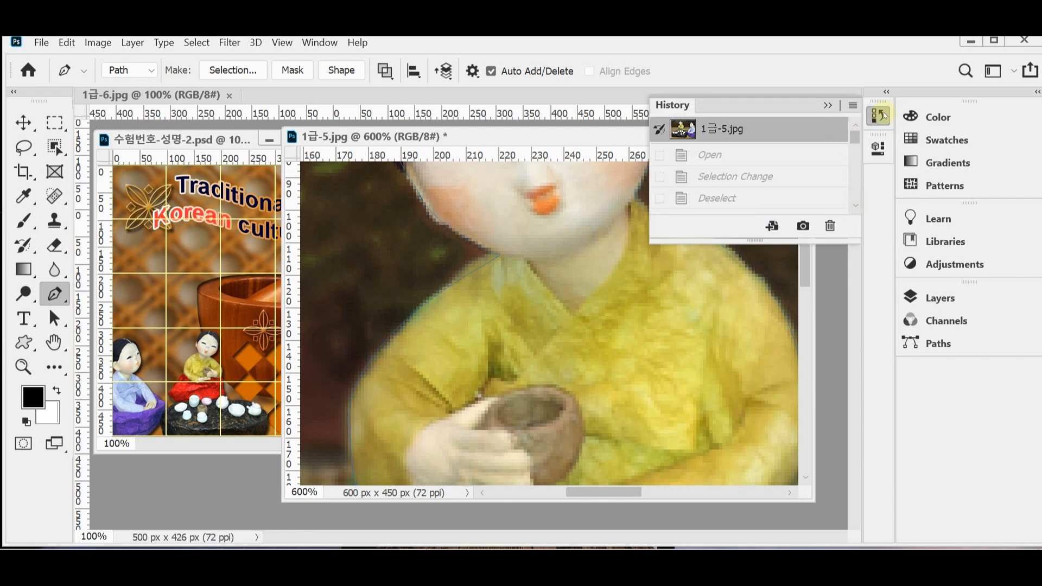
{"action": "left_click", "coordinate": [878, 115]}
{"action": "left_click", "coordinate": [938, 343]}
{"action": "scroll", "coordinate": [618, 386], "scroll_direction": "down", "scroll_amount": 5}
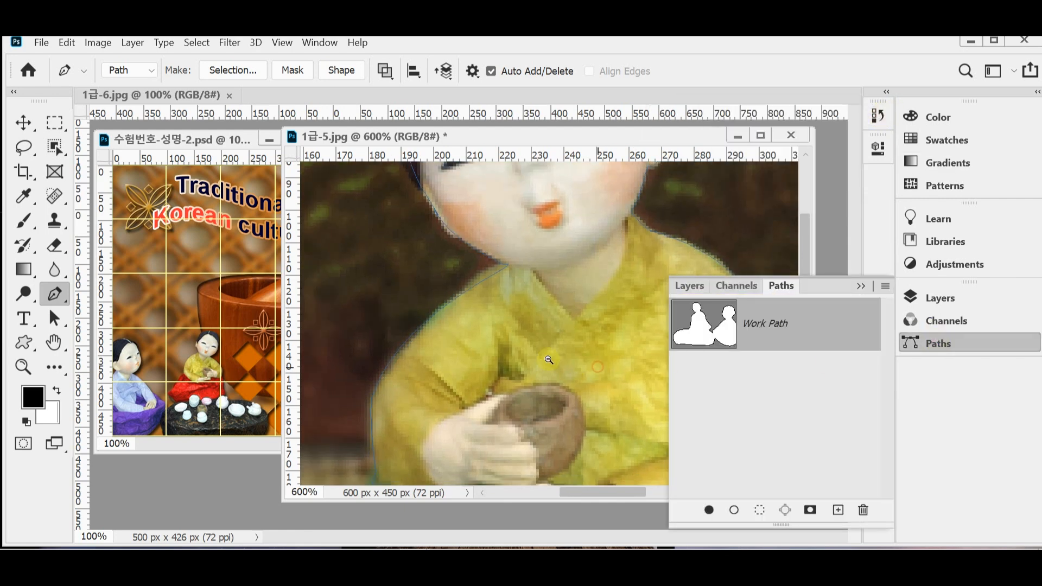
{"action": "left_click", "coordinate": [719, 400]}
{"action": "left_click", "coordinate": [764, 321]}
{"action": "left_click_drag", "start_coordinate": [633, 212], "coordinate": [610, 242]}
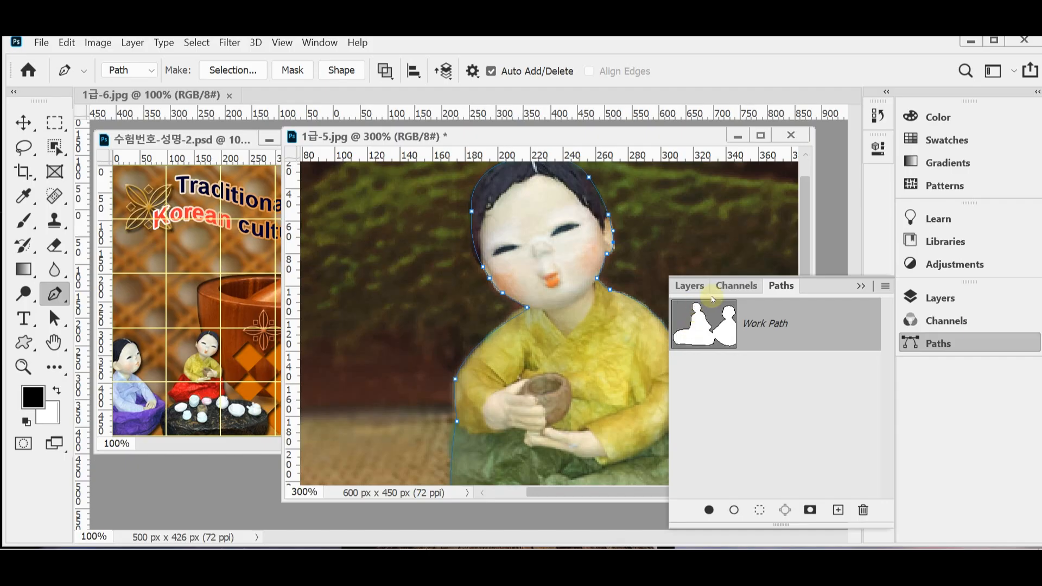
{"action": "left_click", "coordinate": [943, 343]}
Load the Work Path as a selection, minimise 1급-5.jpg, and paste the copied dolls and tea table into the working 수험번호-성명-2.psd.
{"action": "key", "text": "ctrl+minus"}
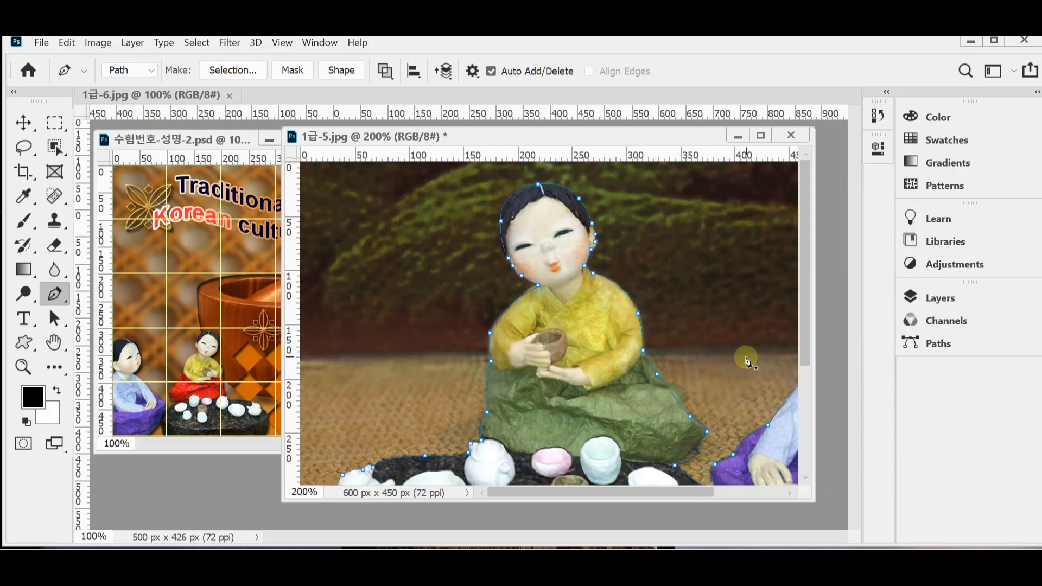
{"action": "key", "text": "ctrl+Return"}
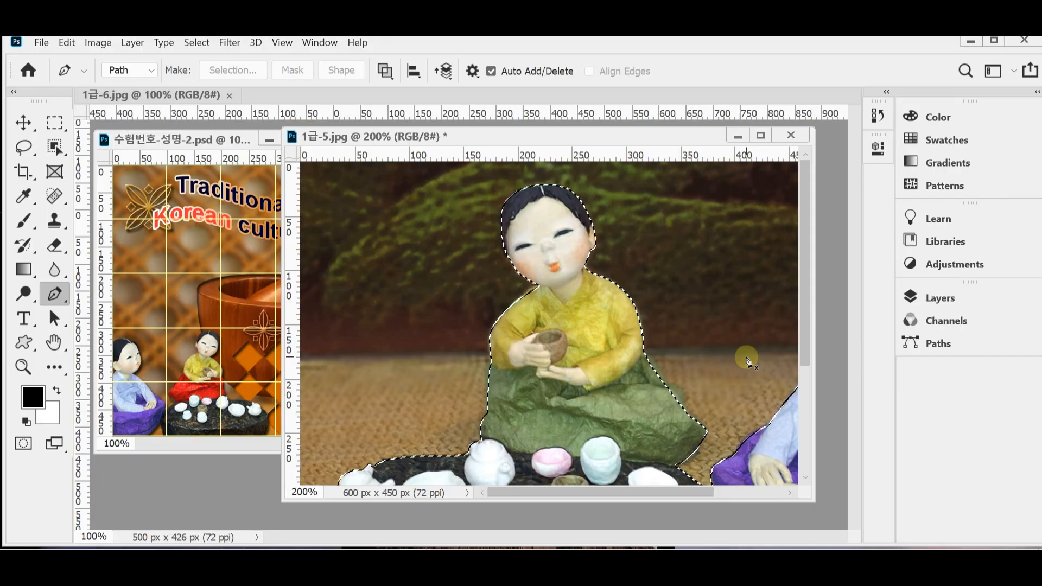
{"action": "key", "text": "ctrl+minus"}
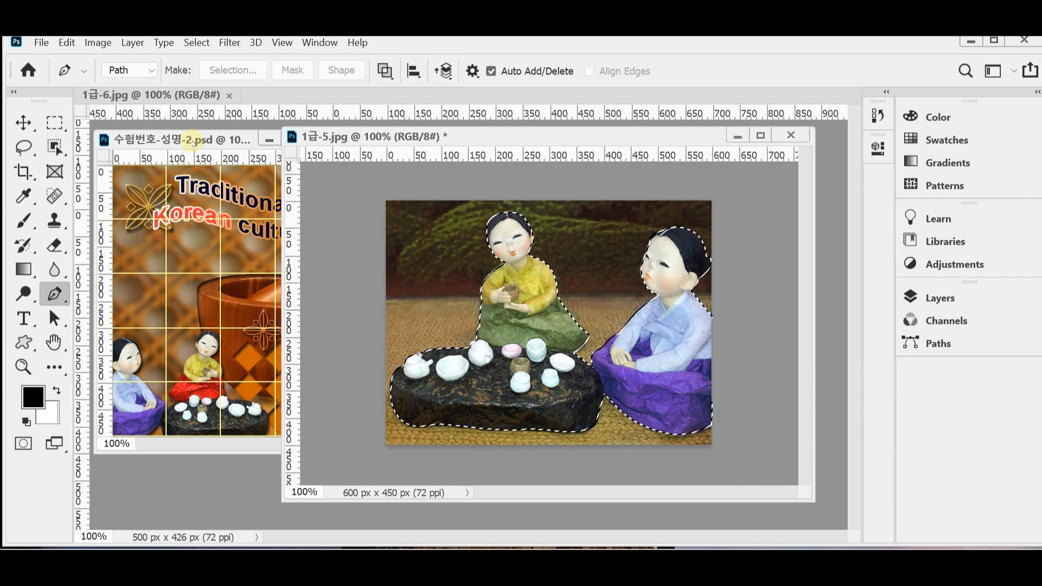
{"action": "left_click", "coordinate": [737, 137]}
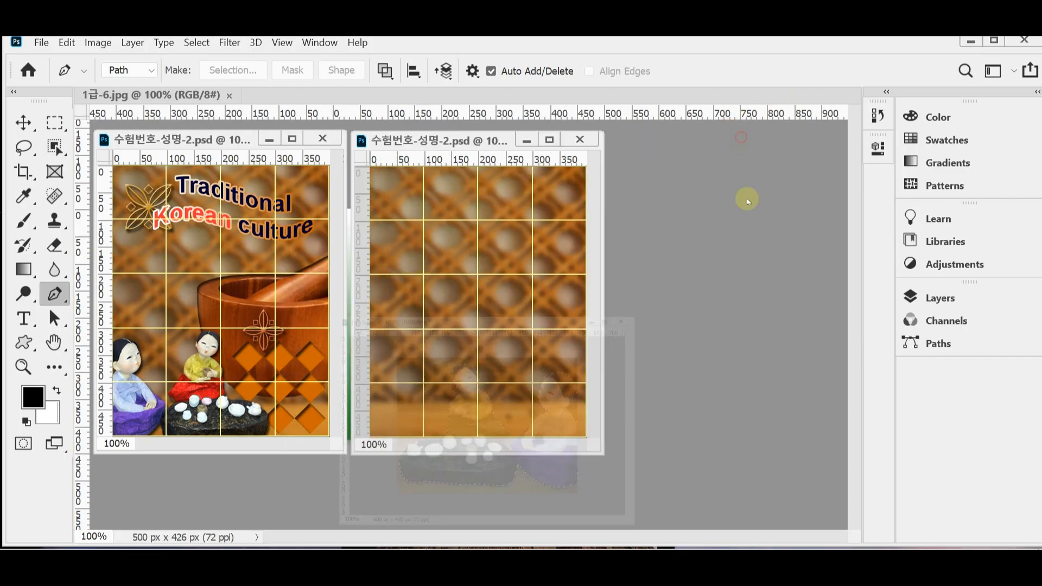
{"action": "key", "text": "ctrl+v"}
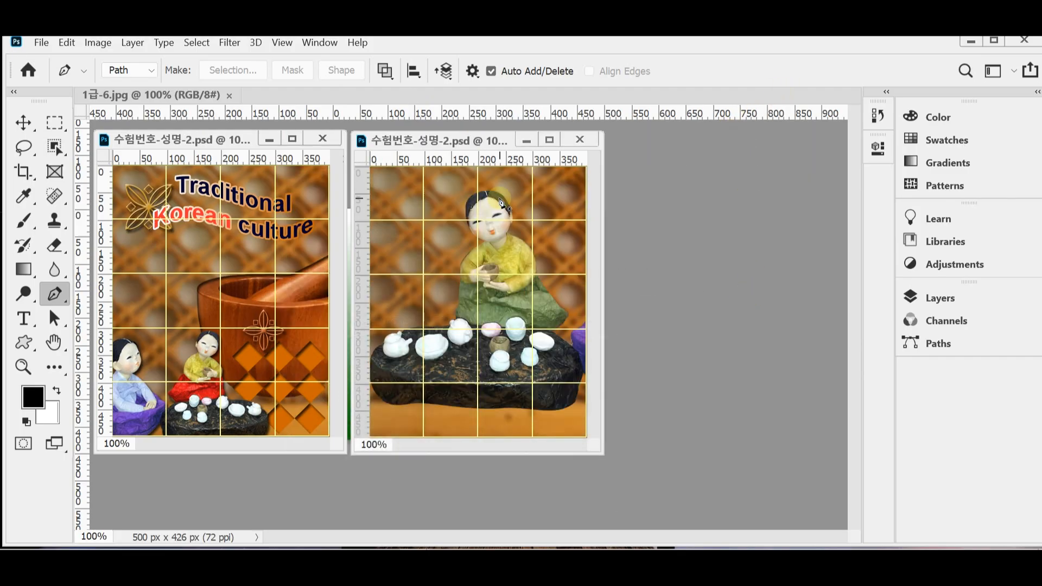
Enlarge the working document window and flip the pasted dolls and tea table horizontally with Free Transform.
{"action": "left_click_drag", "start_coordinate": [601, 456], "coordinate": [676, 485]}
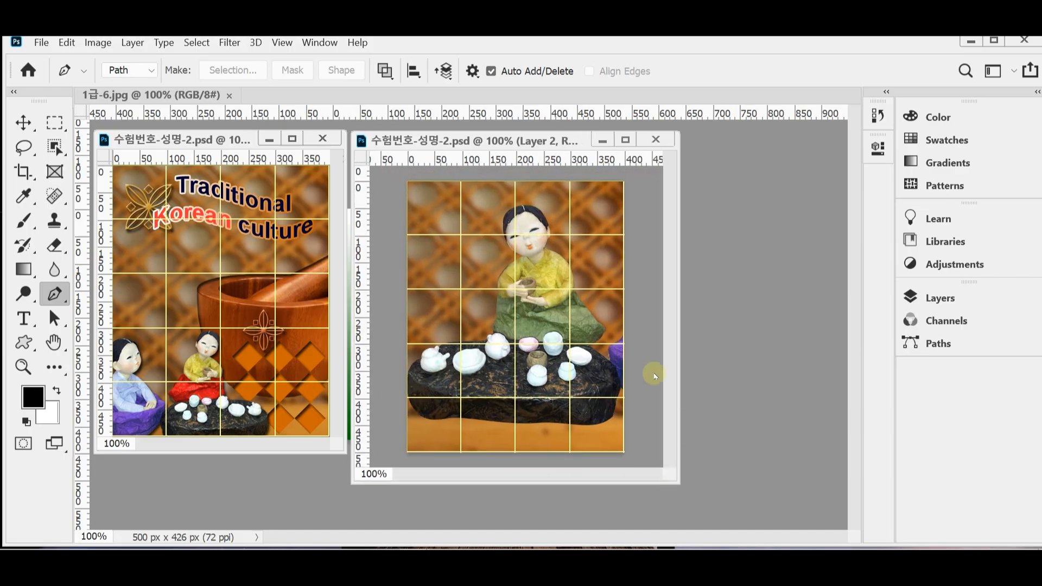
{"action": "key", "text": "ctrl+t"}
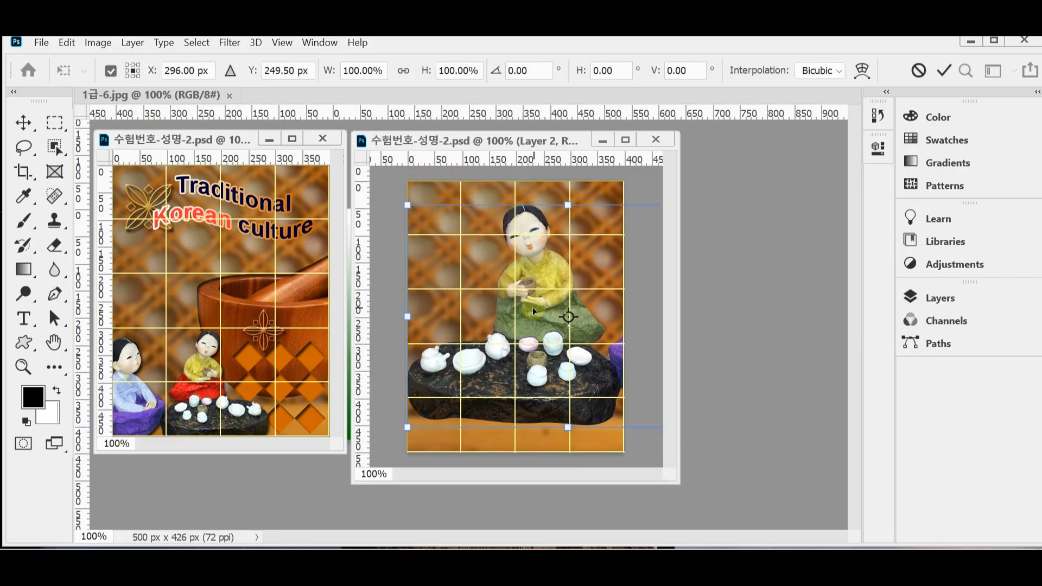
{"action": "right_click", "coordinate": [519, 251]}
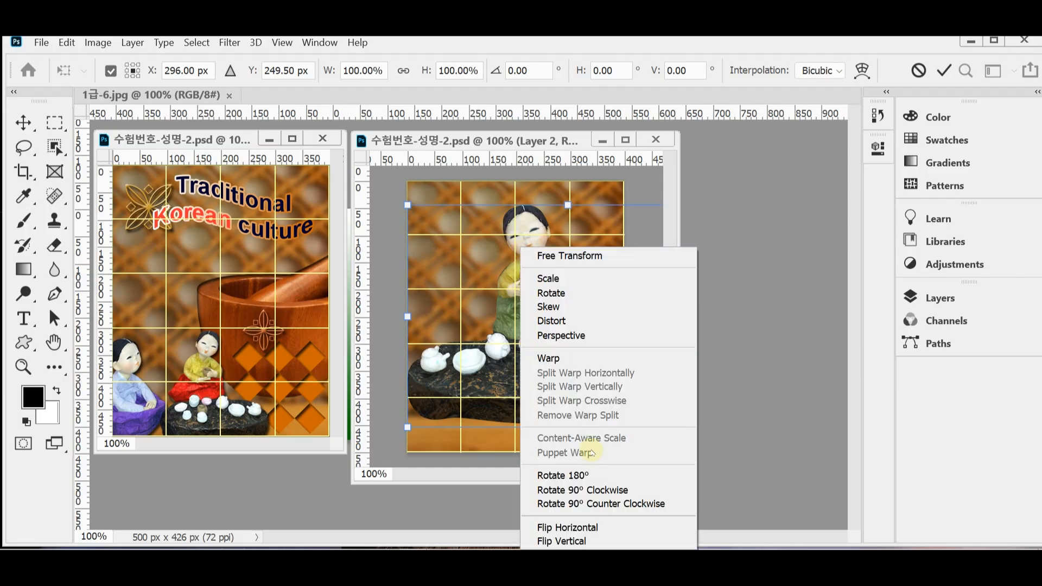
{"action": "left_click", "coordinate": [634, 530]}
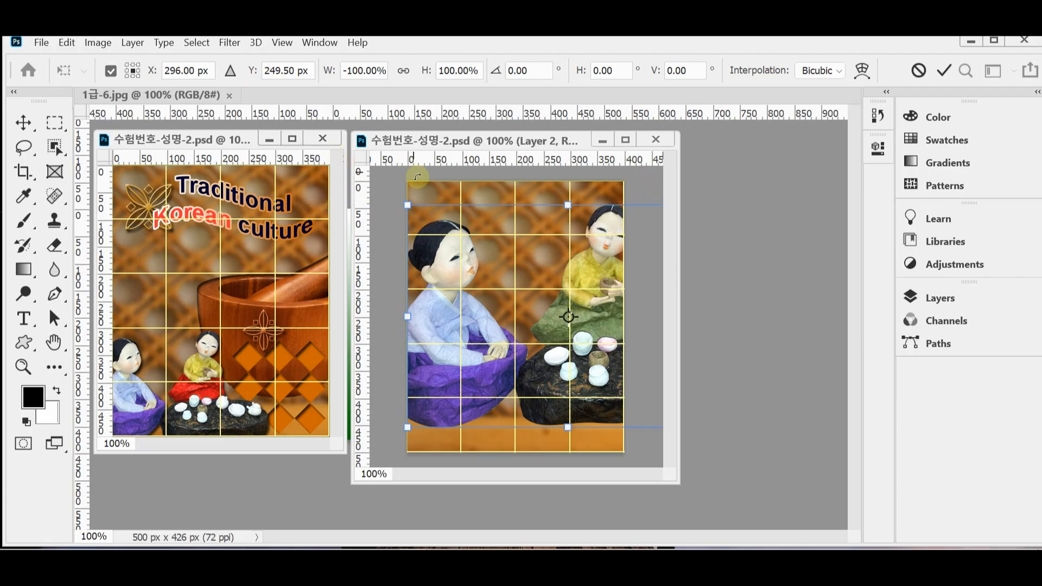
Scale the flipped dolls and table to about 50%, place them in the poster's lower left corner, and apply the transform.
{"action": "left_click_drag", "start_coordinate": [404, 205], "coordinate": [537, 322]}
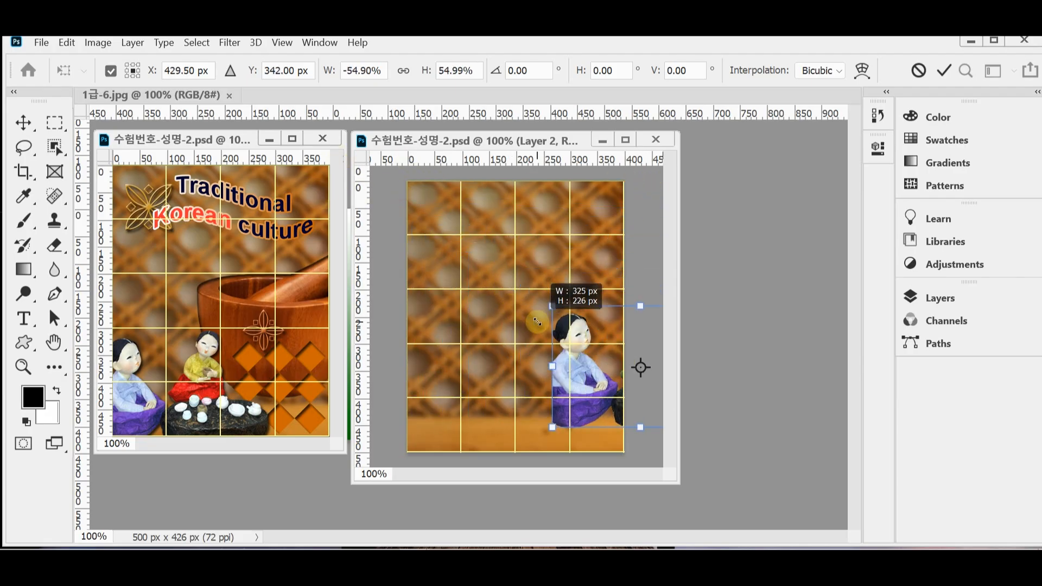
{"action": "left_click_drag", "start_coordinate": [537, 322], "coordinate": [551, 330]}
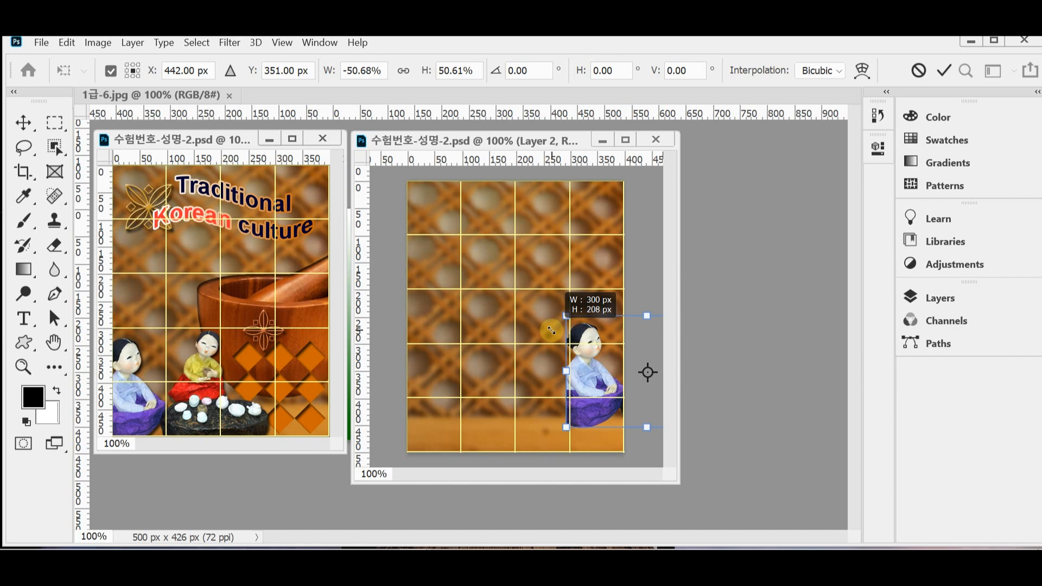
{"action": "left_click_drag", "start_coordinate": [551, 330], "coordinate": [552, 331]}
{"action": "left_click_drag", "start_coordinate": [609, 391], "coordinate": [433, 411]}
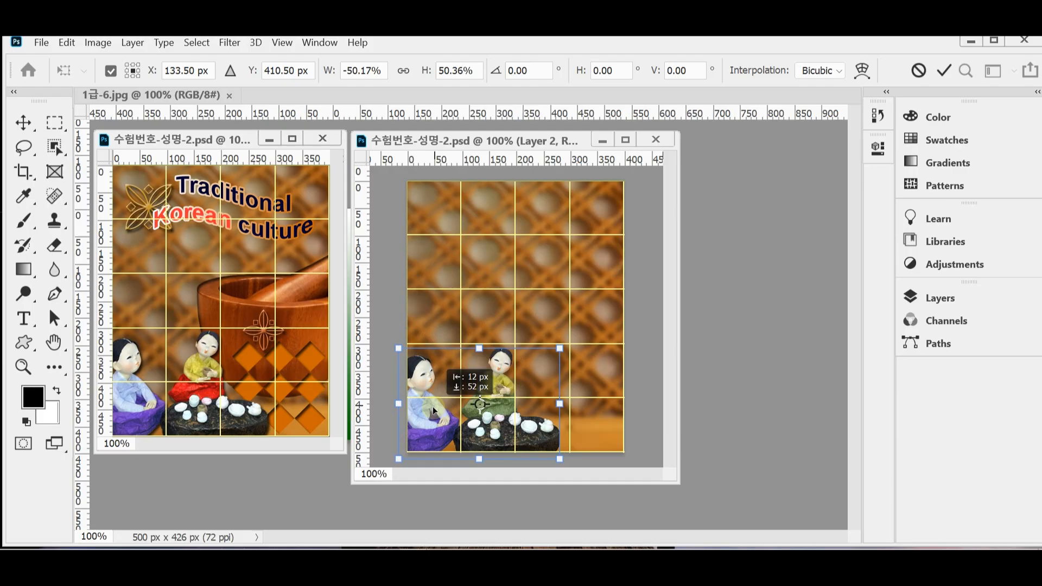
{"action": "left_click_drag", "start_coordinate": [432, 406], "coordinate": [432, 406]}
{"action": "key", "text": "Escape"}
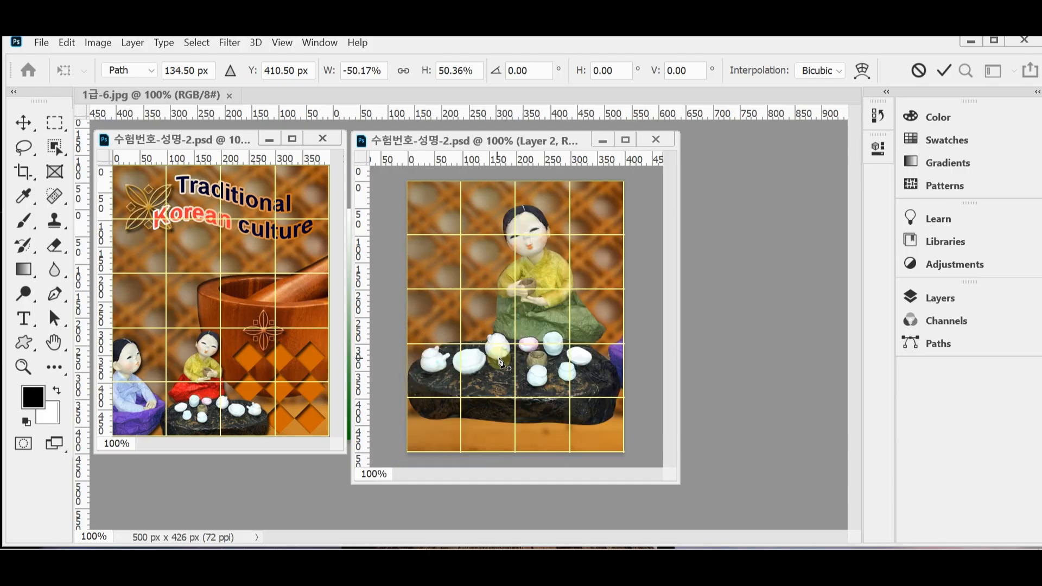
{"action": "key", "text": "Return"}
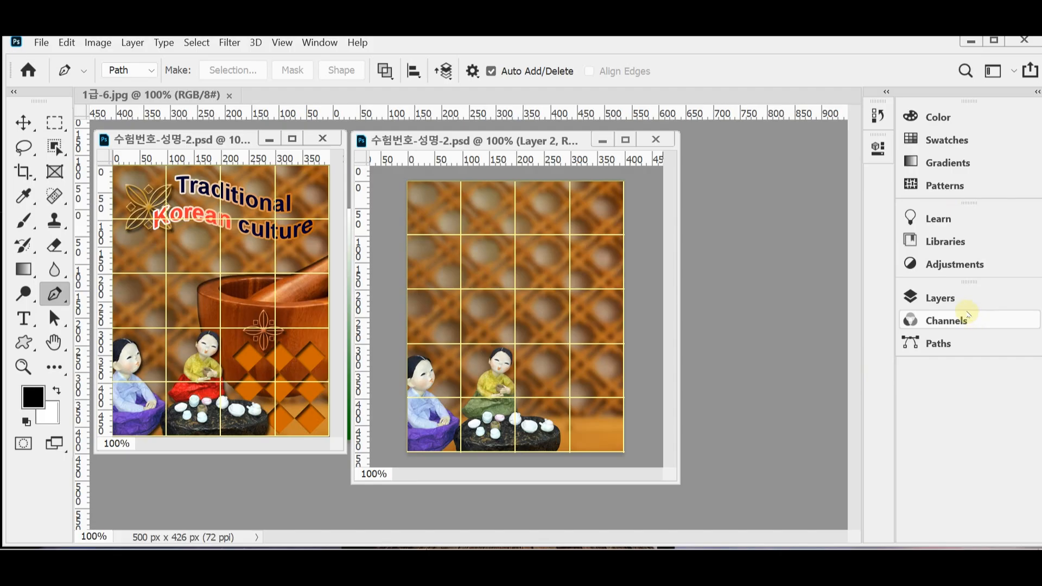
Add a Drop Shadow to the dolls layer with a 120° angle, keeping 75% opacity and 5 px distance and size.
{"action": "left_click", "coordinate": [948, 297]}
{"action": "left_click", "coordinate": [711, 511]}
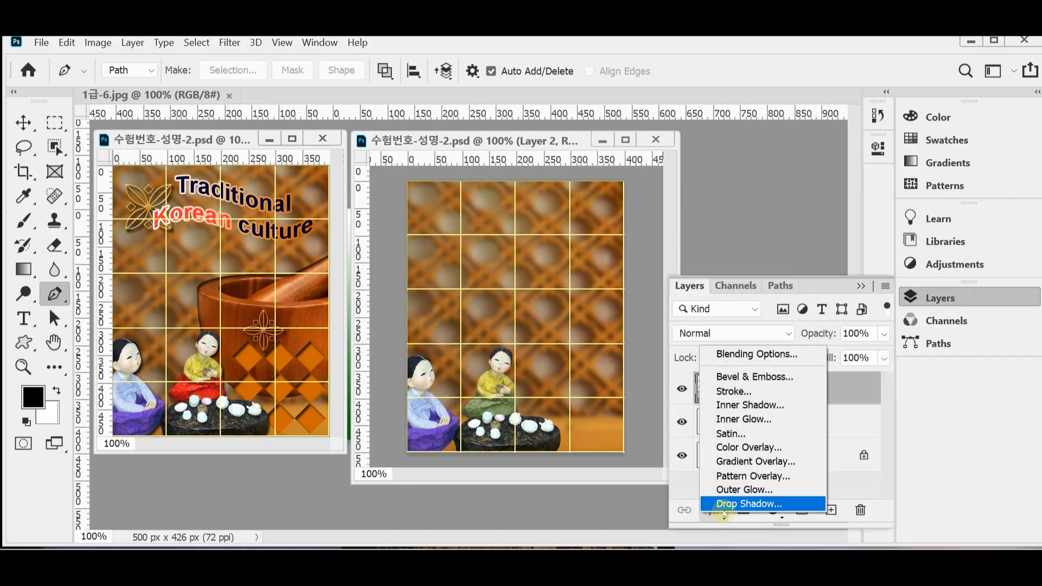
{"action": "left_click", "coordinate": [756, 503]}
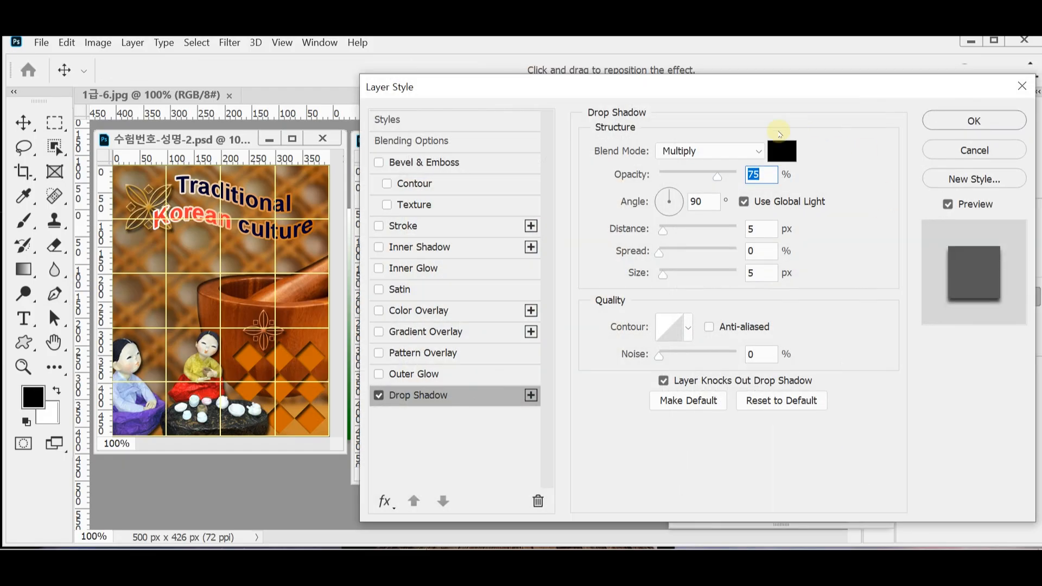
{"action": "left_click", "coordinate": [703, 201]}
{"action": "type", "text": "120"}
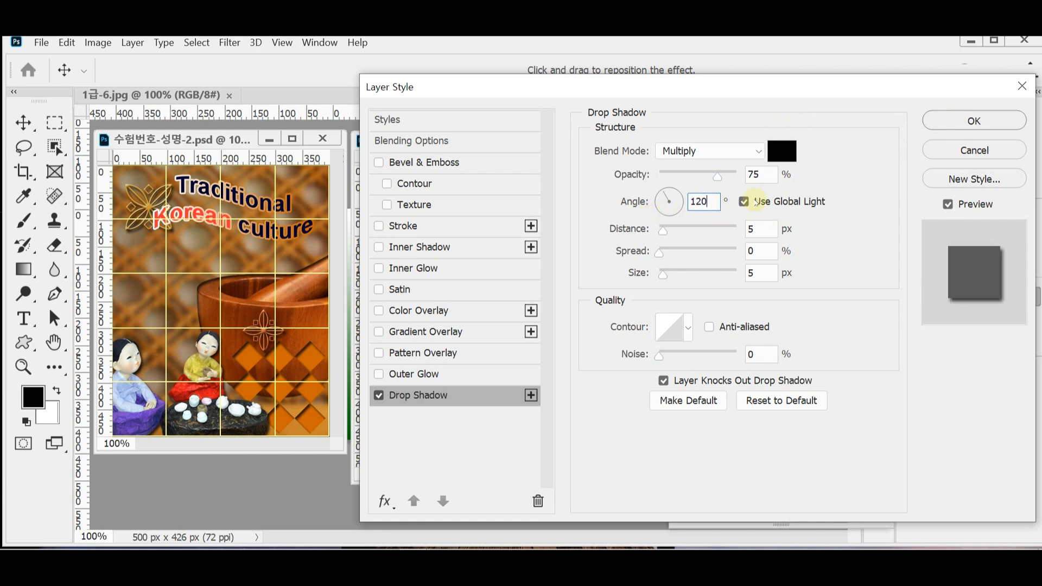
{"action": "left_click", "coordinate": [966, 127]}
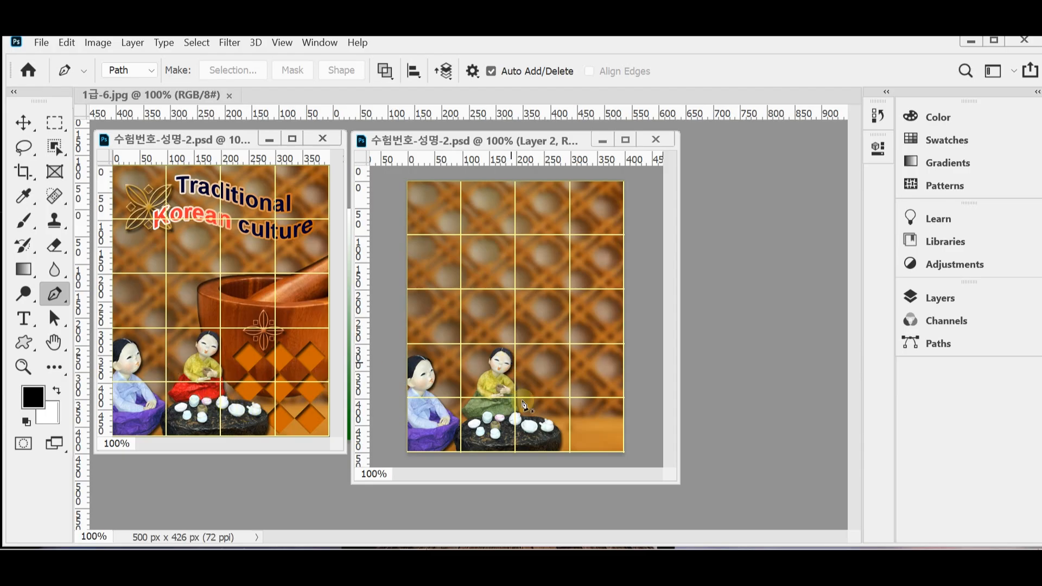
Load the outline of Layer 2 as a selection and magnify the yellow-jacketed doll's green skirt to 400%.
{"action": "scroll", "coordinate": [505, 383], "scroll_direction": "up", "scroll_amount": 2}
{"action": "left_click_drag", "start_coordinate": [505, 384], "coordinate": [562, 320]}
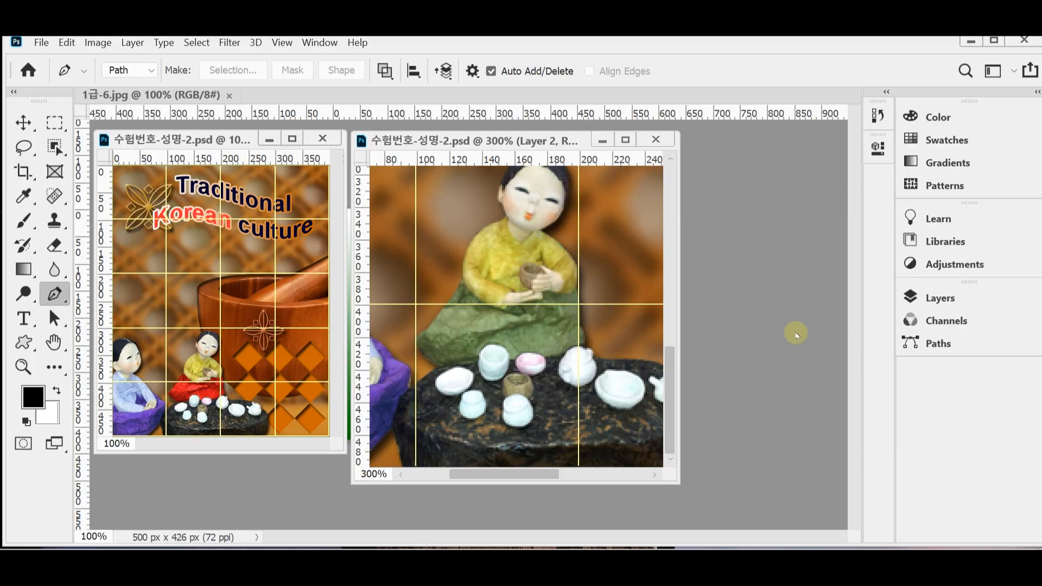
{"action": "left_click", "coordinate": [925, 300]}
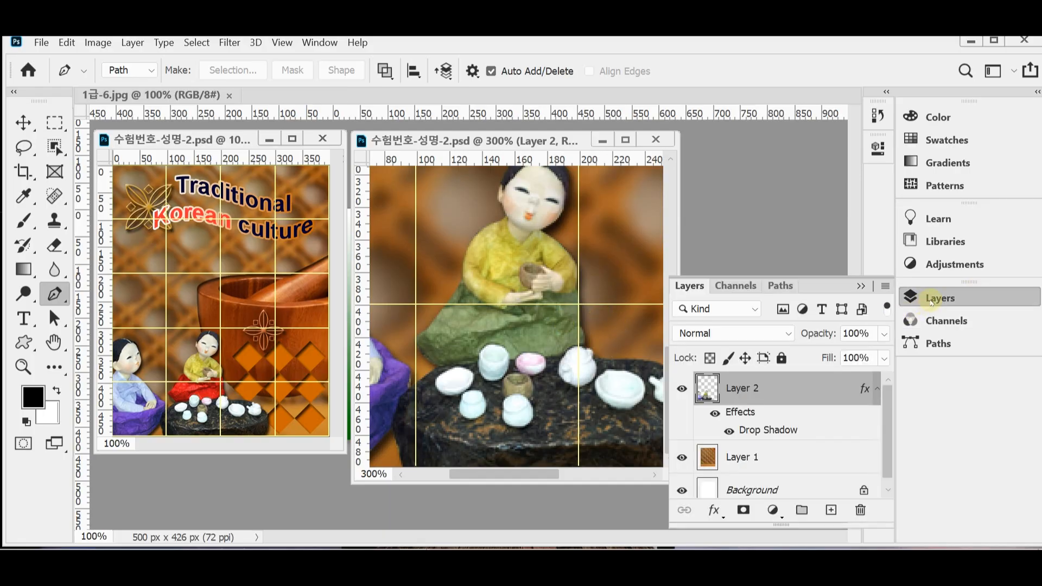
{"action": "left_click", "coordinate": [711, 398], "text": "ctrl"}
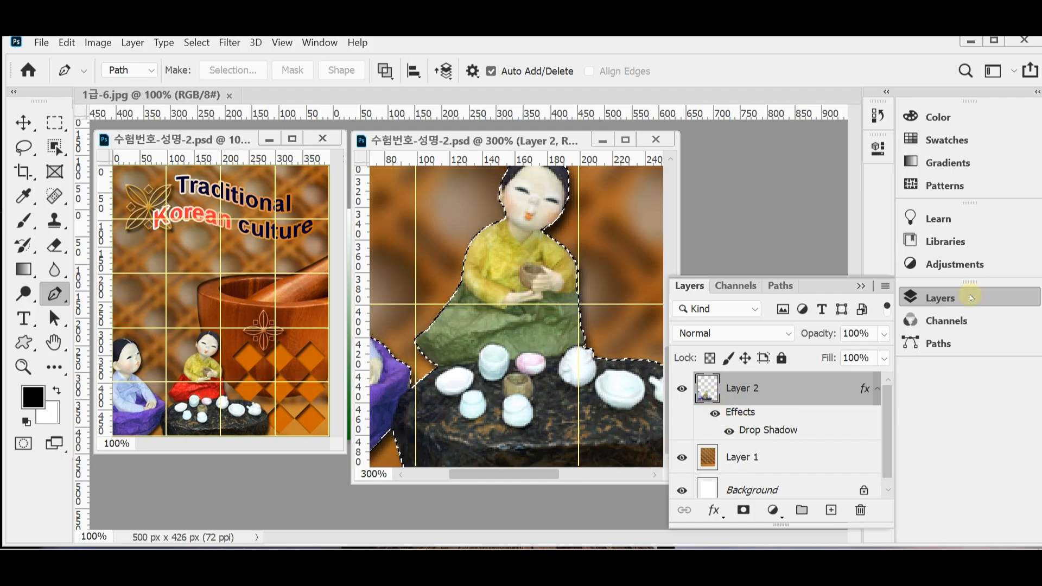
{"action": "left_click", "coordinate": [941, 299]}
{"action": "scroll", "coordinate": [615, 337], "scroll_direction": "down", "scroll_amount": 1}
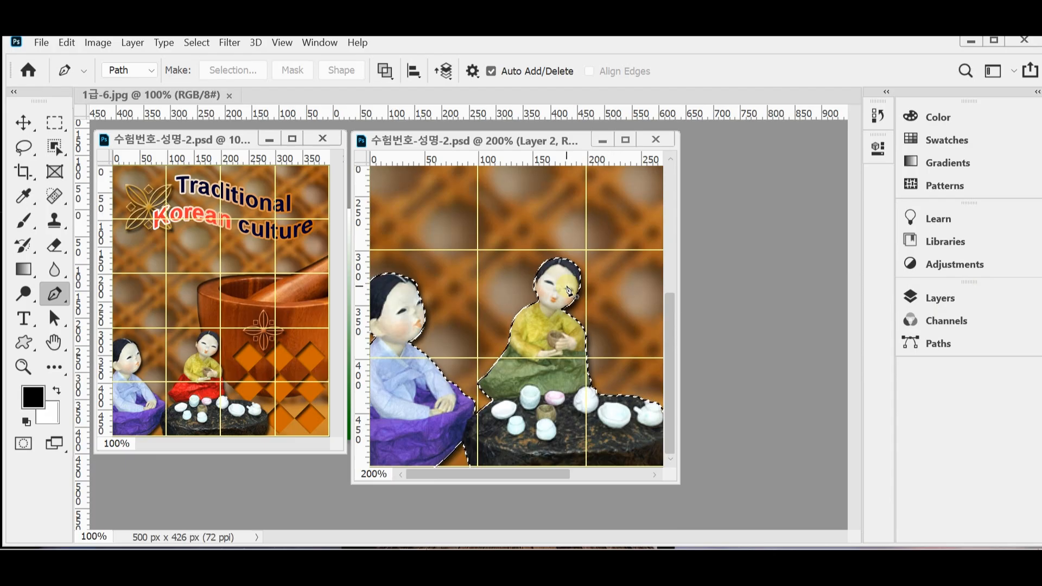
{"action": "left_click", "coordinate": [923, 298]}
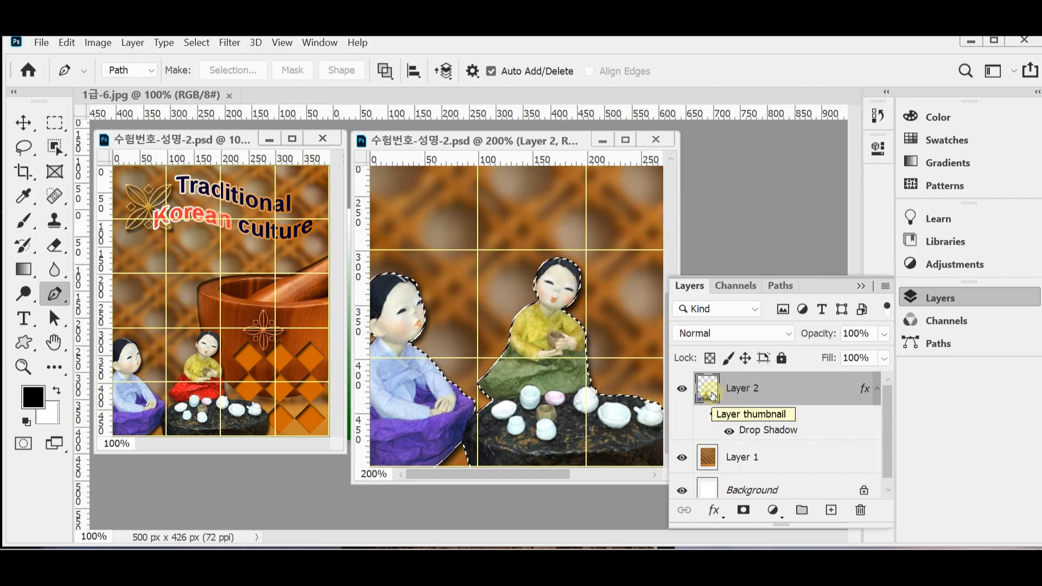
{"action": "left_click", "coordinate": [923, 298]}
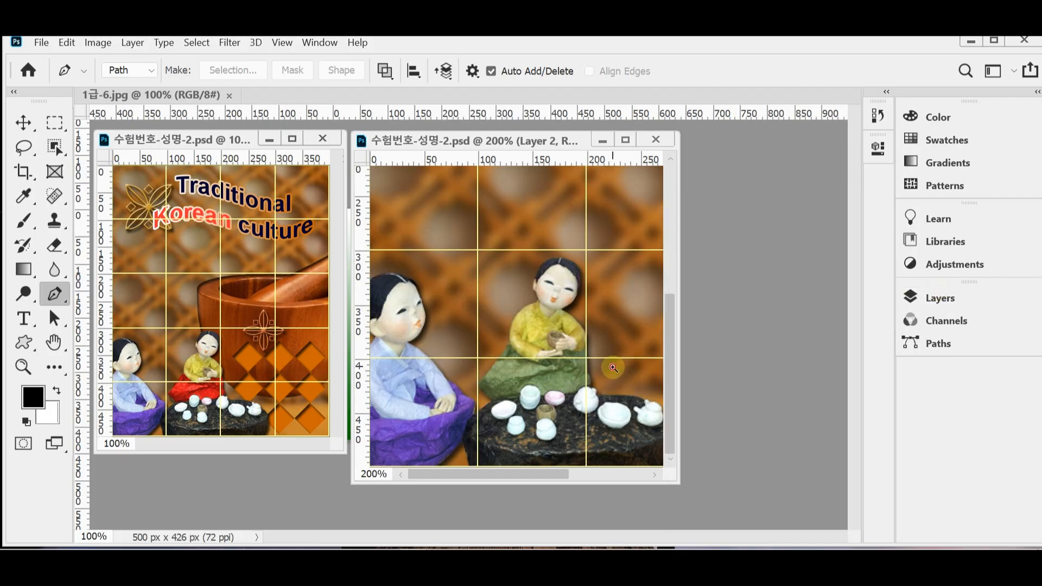
{"action": "left_click", "coordinate": [600, 370], "text": "ctrl"}
{"action": "left_click", "coordinate": [601, 370], "text": "ctrl"}
{"action": "left_click_drag", "start_coordinate": [568, 396], "coordinate": [600, 345]}
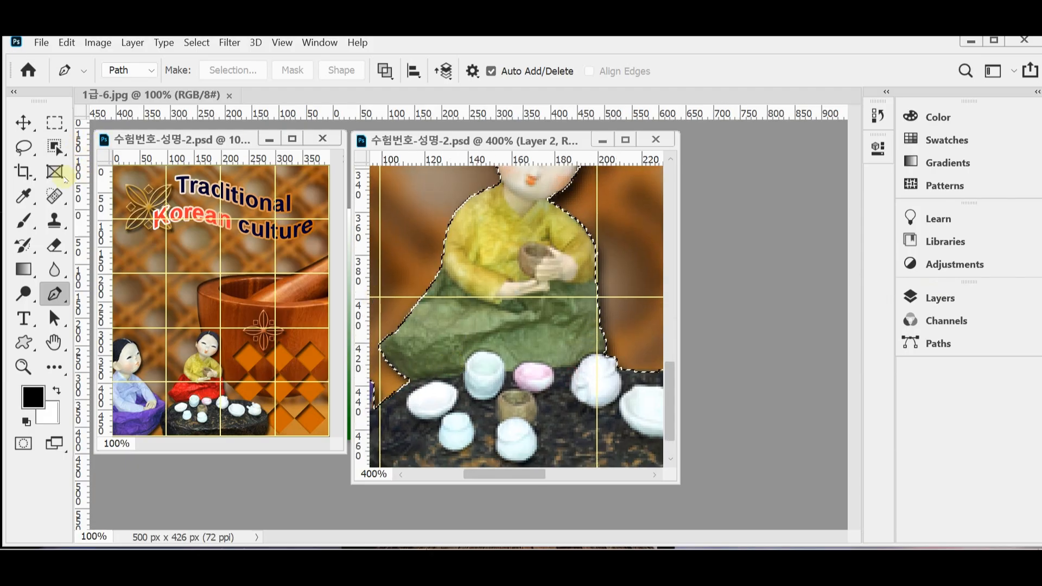
Choose the Polygonal Lasso tool, keeping Intersect with Selection, and widen the working document window to show more of the tea table.
{"action": "left_click", "coordinate": [25, 148]}
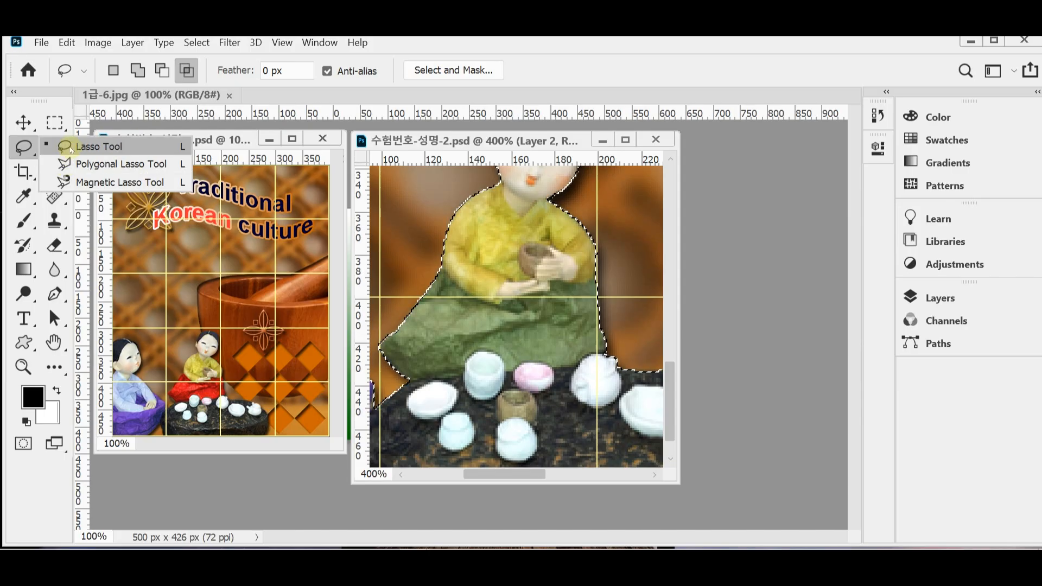
{"action": "left_click", "coordinate": [92, 163]}
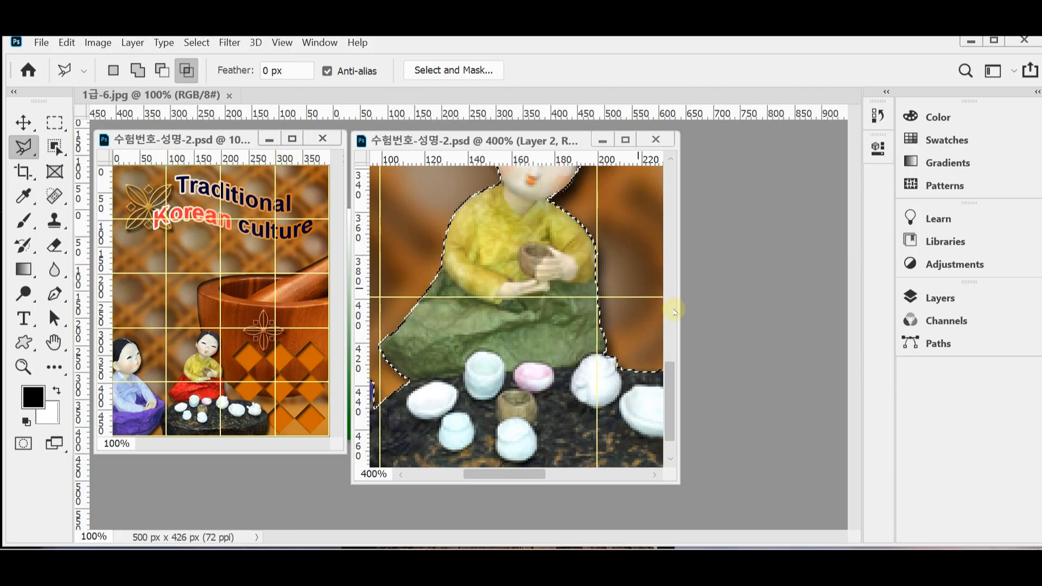
{"action": "left_click_drag", "start_coordinate": [679, 342], "coordinate": [764, 349]}
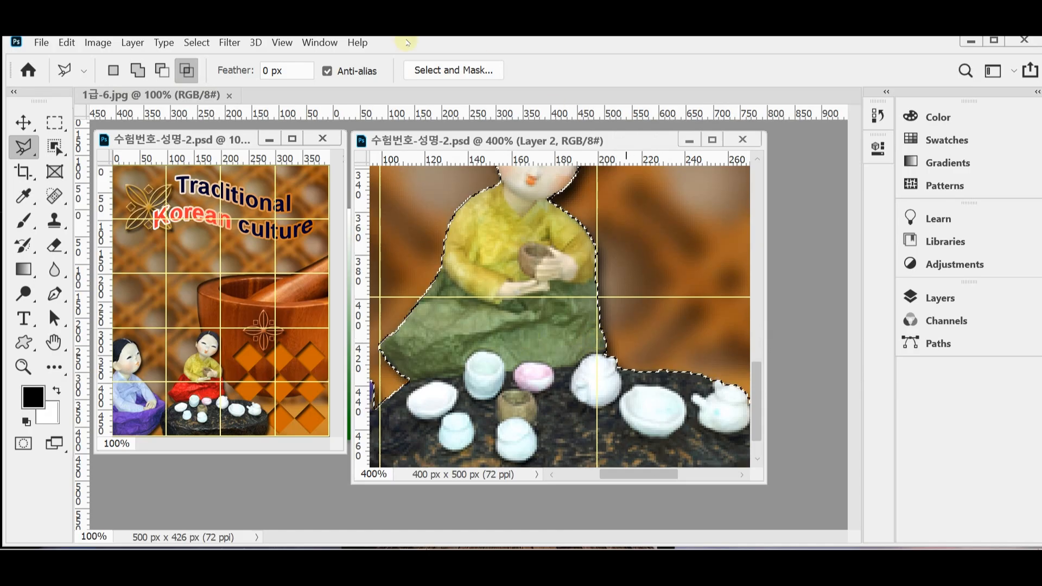
Trace the doll's green skirt with the Polygonal Lasso, intersecting the existing outline so only the skirt above the teacups is selected.
{"action": "left_click", "coordinate": [187, 72]}
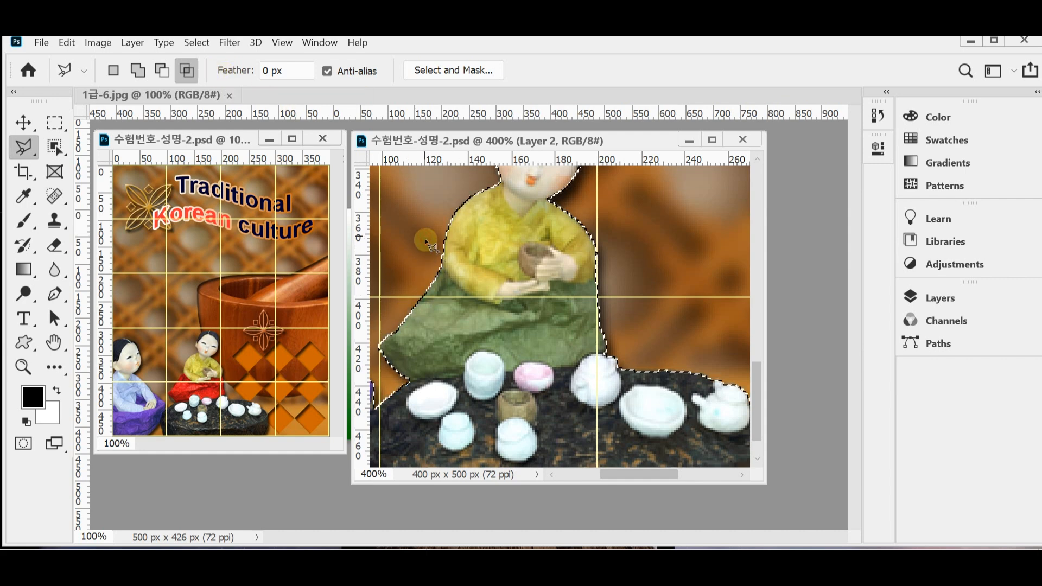
{"action": "left_click", "coordinate": [471, 297]}
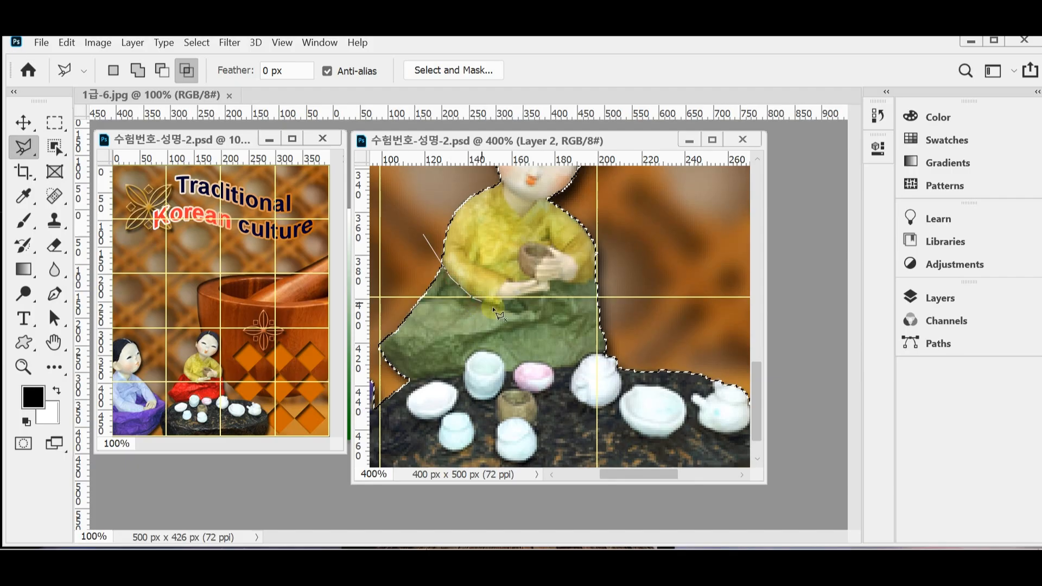
{"action": "left_click", "coordinate": [497, 305]}
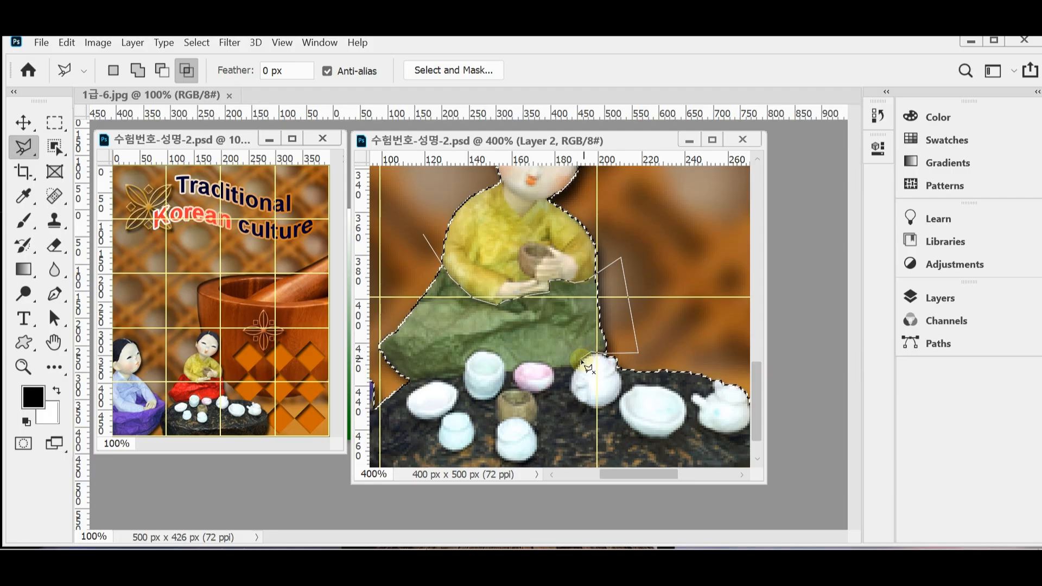
{"action": "left_click", "coordinate": [547, 364]}
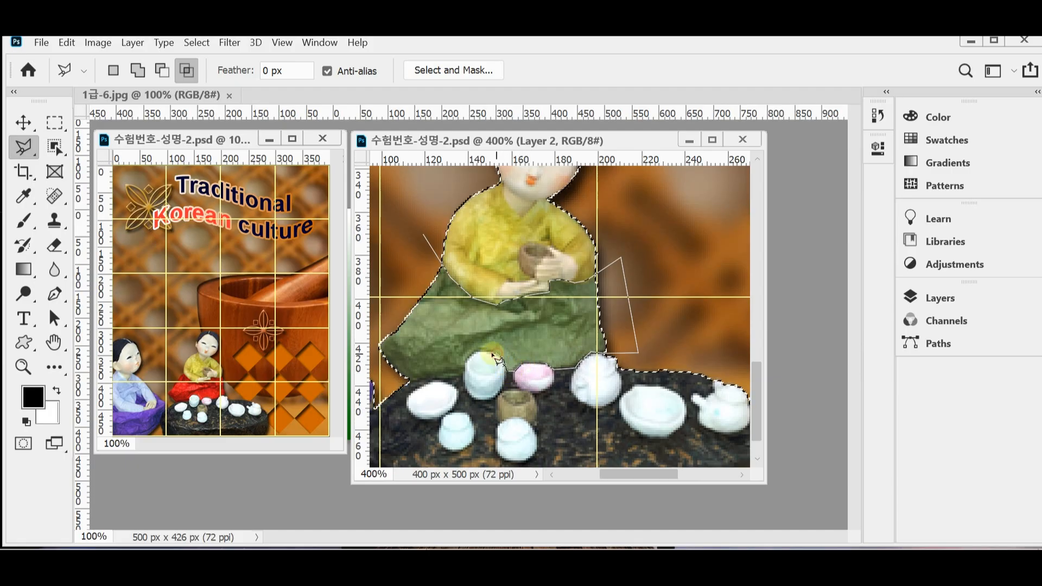
{"action": "left_click", "coordinate": [466, 377]}
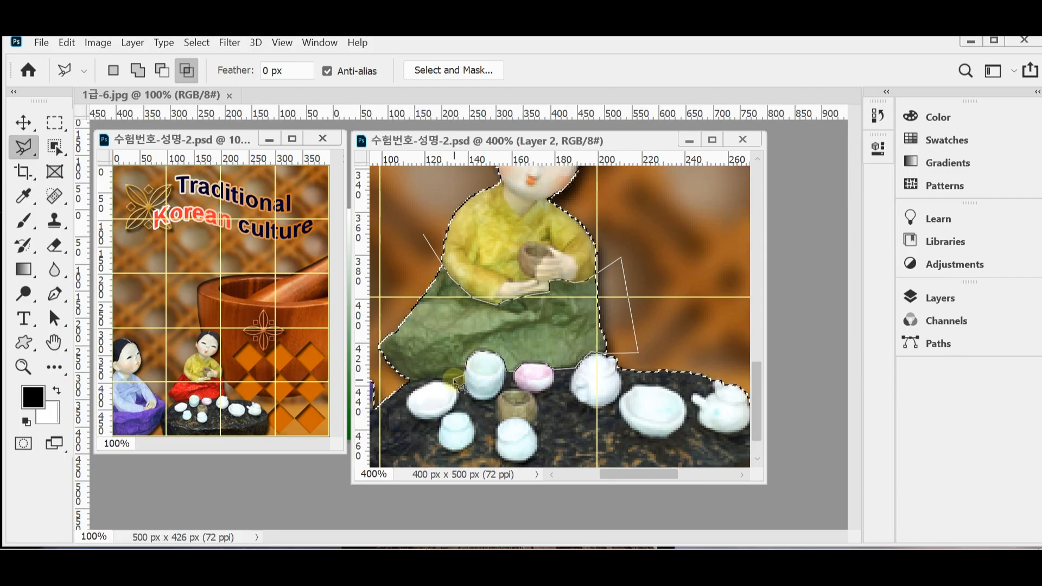
{"action": "left_click", "coordinate": [378, 386]}
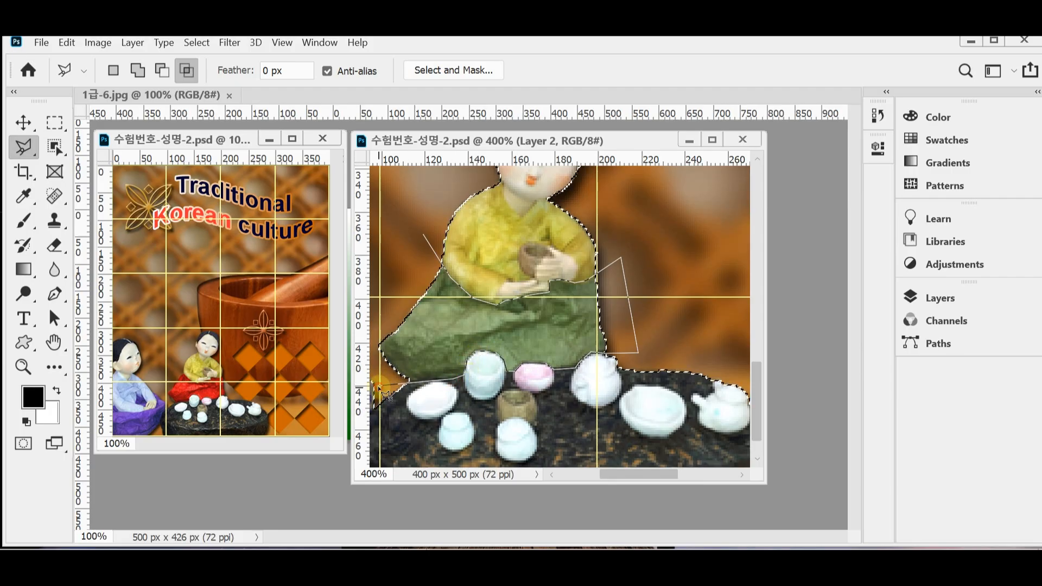
{"action": "left_click", "coordinate": [374, 293]}
{"action": "left_click", "coordinate": [424, 234]}
{"action": "scroll", "coordinate": [590, 358], "scroll_direction": "down", "scroll_amount": 1}
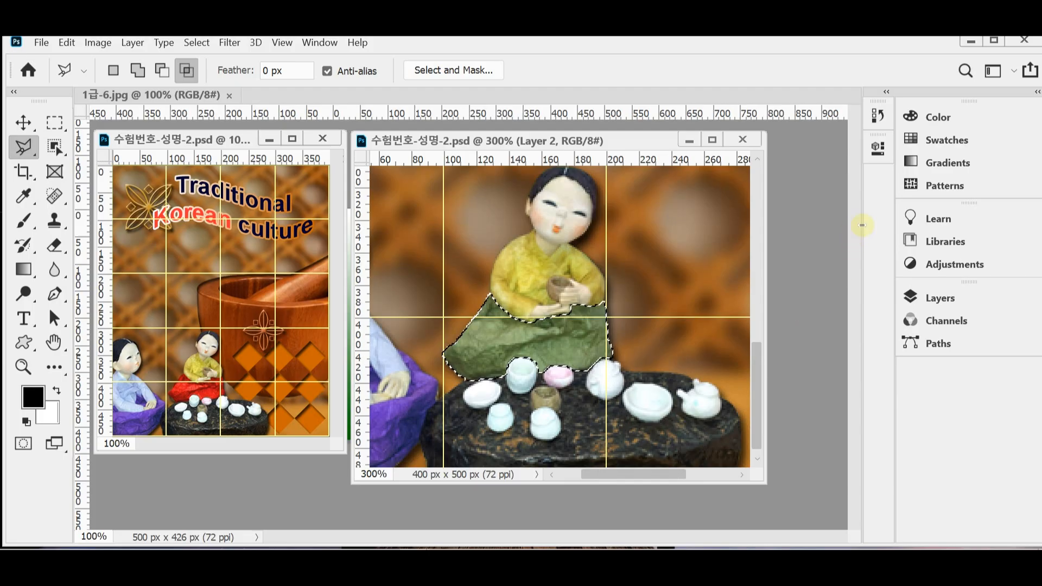
Add a Hue/Saturation adjustment layer to the selected skirt with Colorize on, Hue 0 and Saturation 80.
{"action": "left_click", "coordinate": [958, 302]}
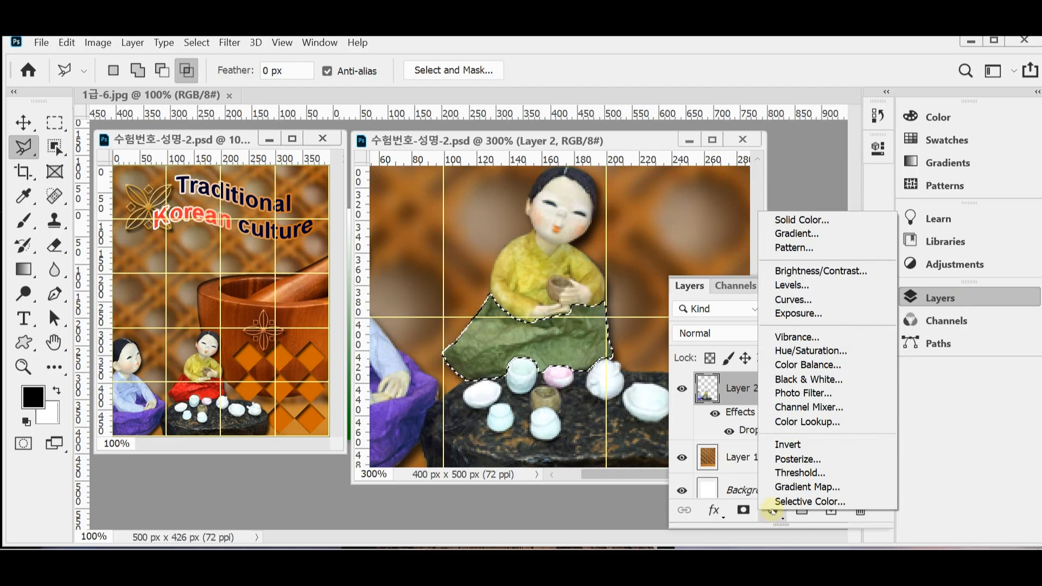
{"action": "left_click", "coordinate": [821, 351]}
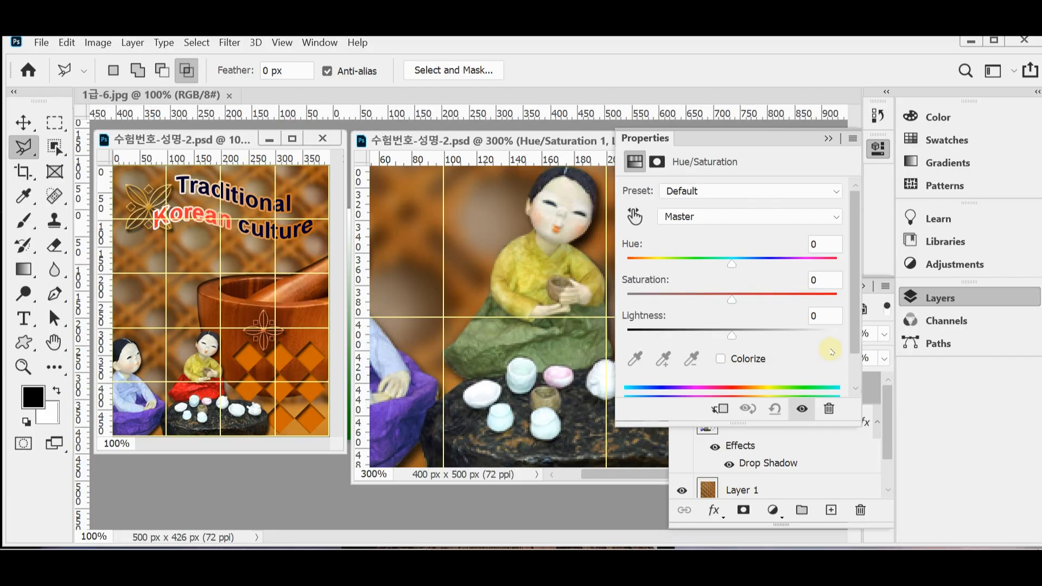
{"action": "left_click", "coordinate": [728, 363]}
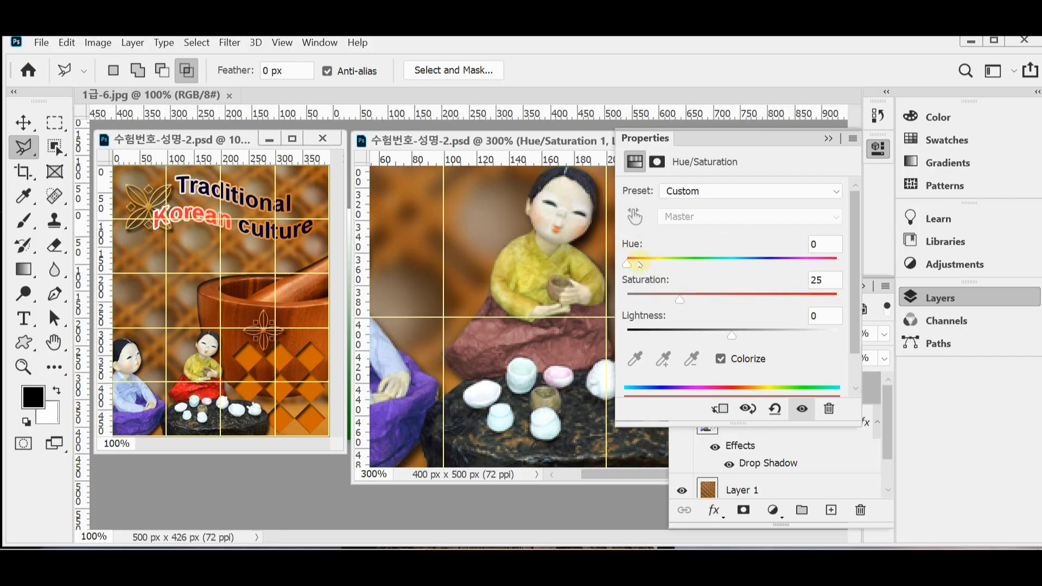
{"action": "left_click_drag", "start_coordinate": [681, 299], "coordinate": [795, 300]}
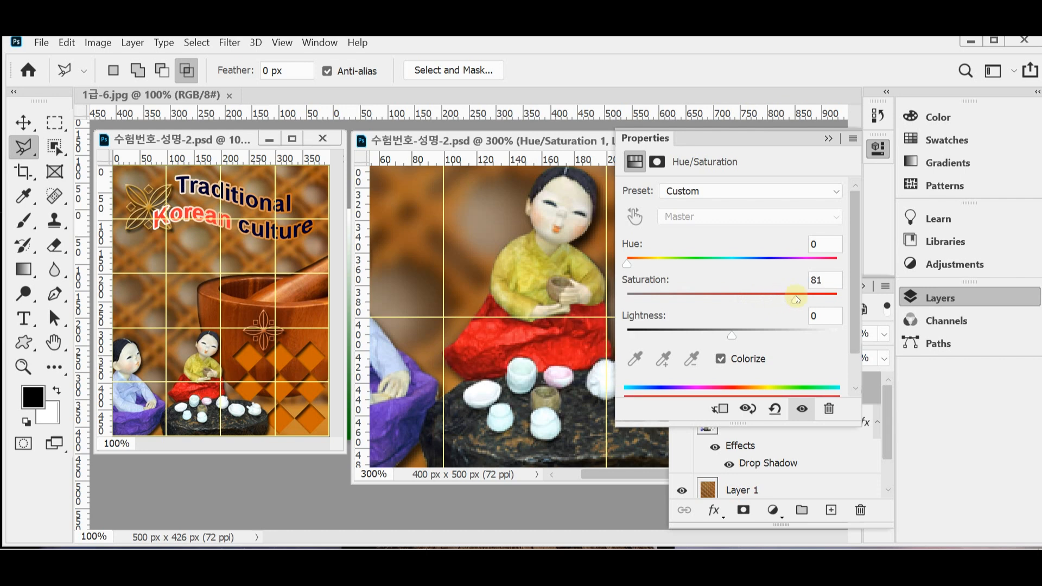
{"action": "double_click", "coordinate": [814, 279]}
{"action": "type", "text": "80"}
{"action": "left_click", "coordinate": [941, 298]}
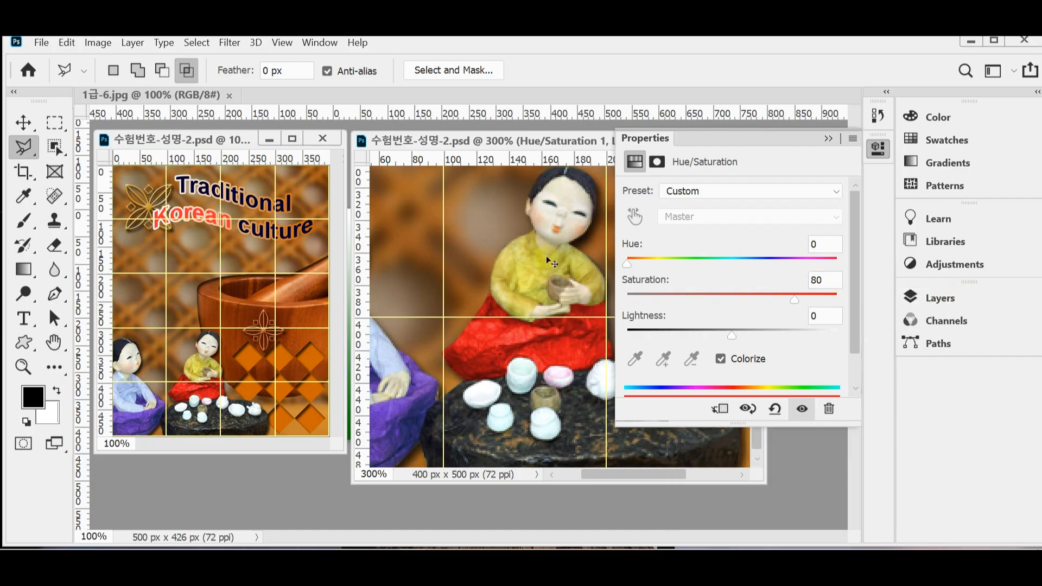
{"action": "left_click", "coordinate": [878, 148]}
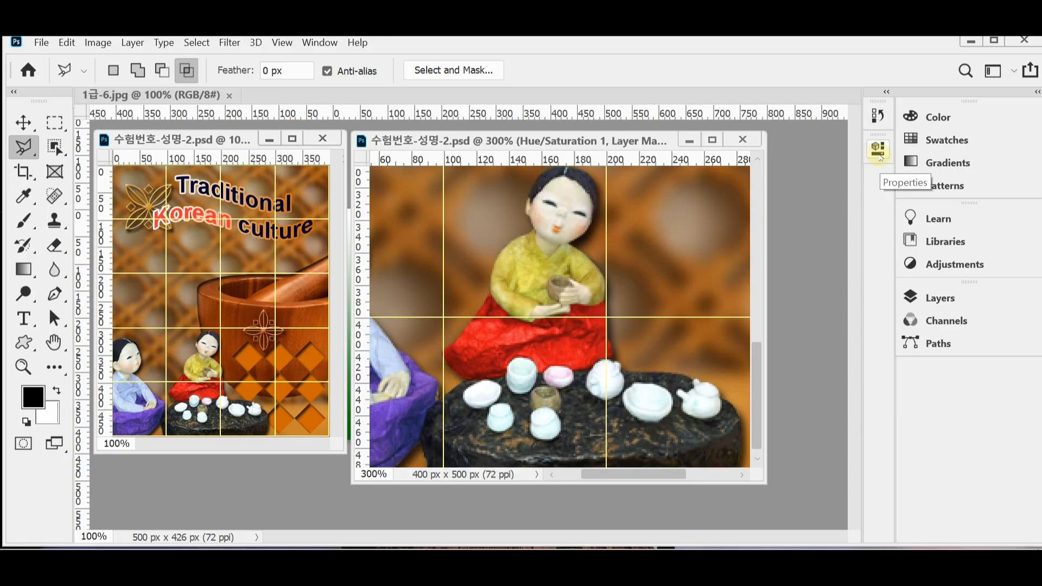
Float the 1급-6.jpg mortar image in its own window over the poster and enlarge that window.
{"action": "left_click", "coordinate": [486, 249], "text": "ctrl"}
{"action": "left_click", "coordinate": [519, 280], "text": "alt"}
{"action": "left_click", "coordinate": [520, 279], "text": "alt"}
{"action": "left_click", "coordinate": [520, 280], "text": "alt"}
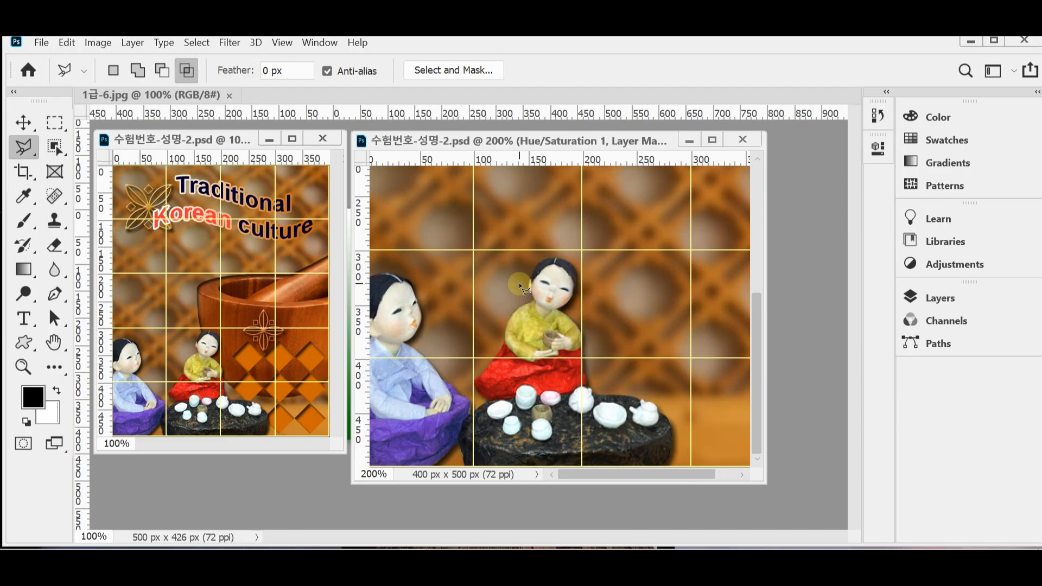
{"action": "left_click_drag", "start_coordinate": [123, 95], "coordinate": [425, 147]}
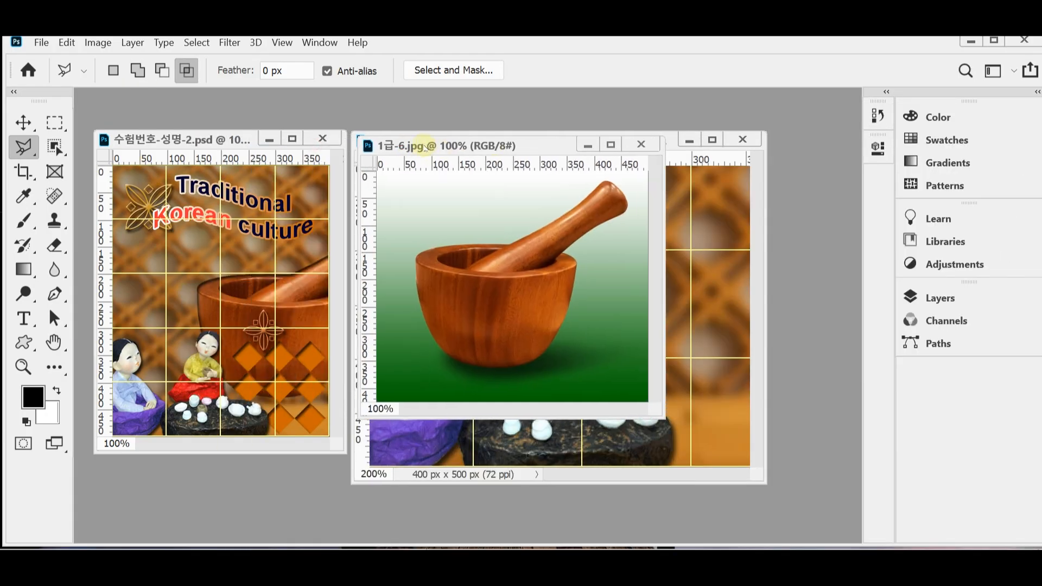
{"action": "left_click_drag", "start_coordinate": [664, 419], "coordinate": [729, 453]}
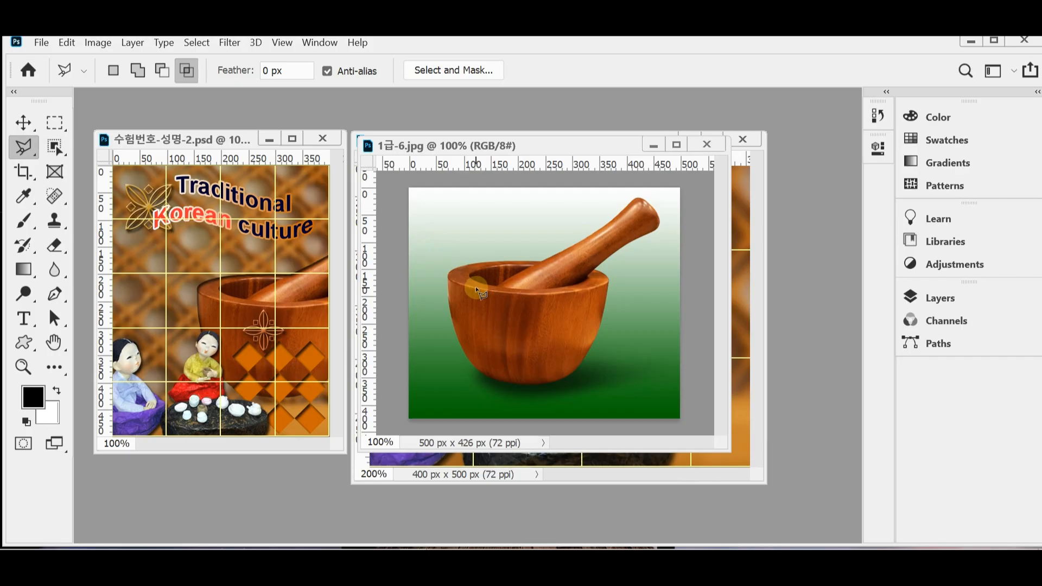
Select the wooden mortar and pestle with the Object Selection tool in Rectangle mode.
{"action": "left_click", "coordinate": [55, 146]}
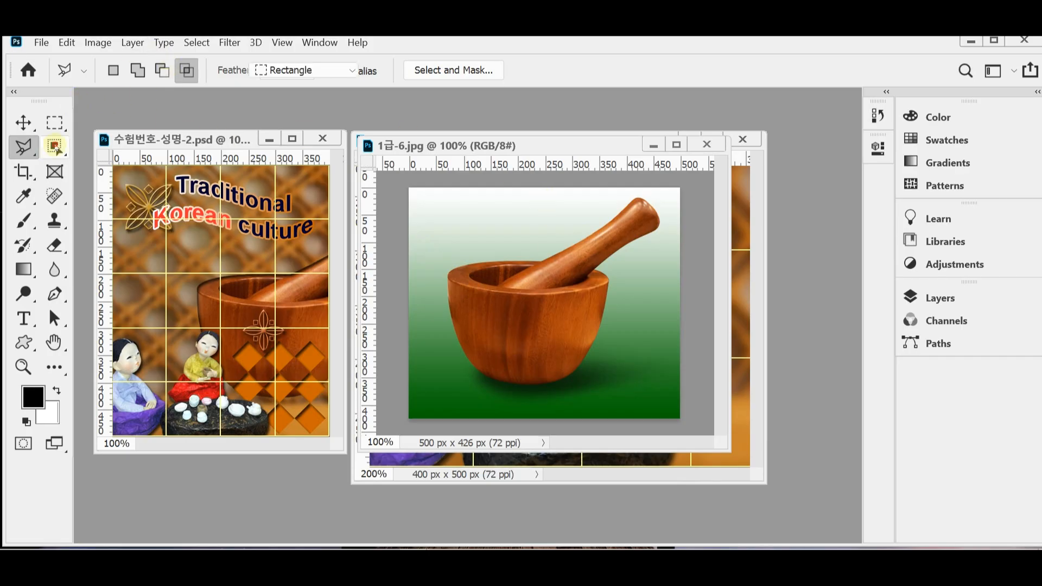
{"action": "right_click", "coordinate": [54, 146]}
{"action": "left_click", "coordinate": [116, 152]}
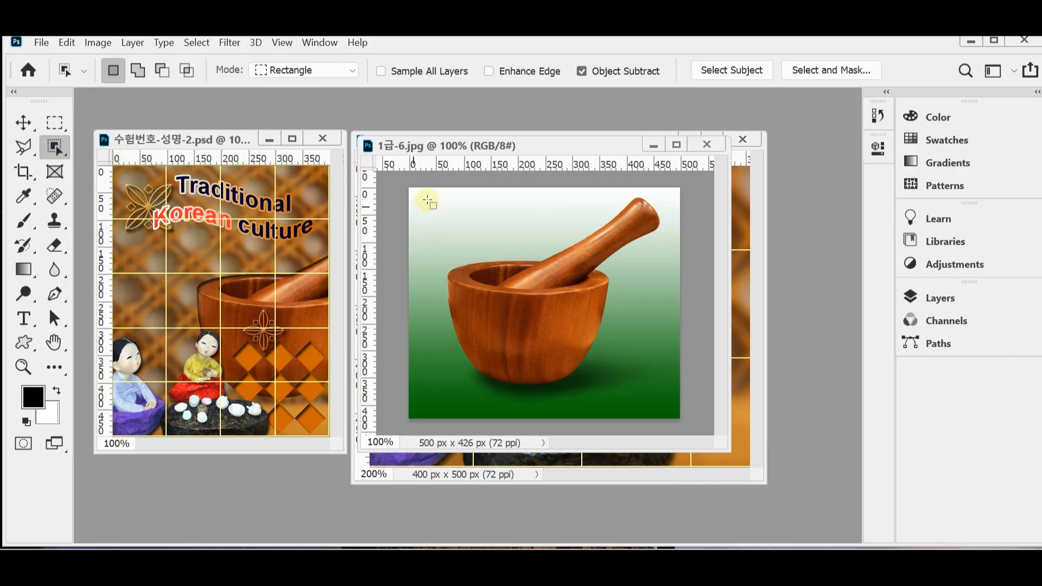
{"action": "mouse_move", "coordinate": [421, 193]}
{"action": "left_mouse_down"}
{"action": "mouse_move", "coordinate": [656, 328]}
{"action": "mouse_move", "coordinate": [674, 404]}
{"action": "left_mouse_up"}
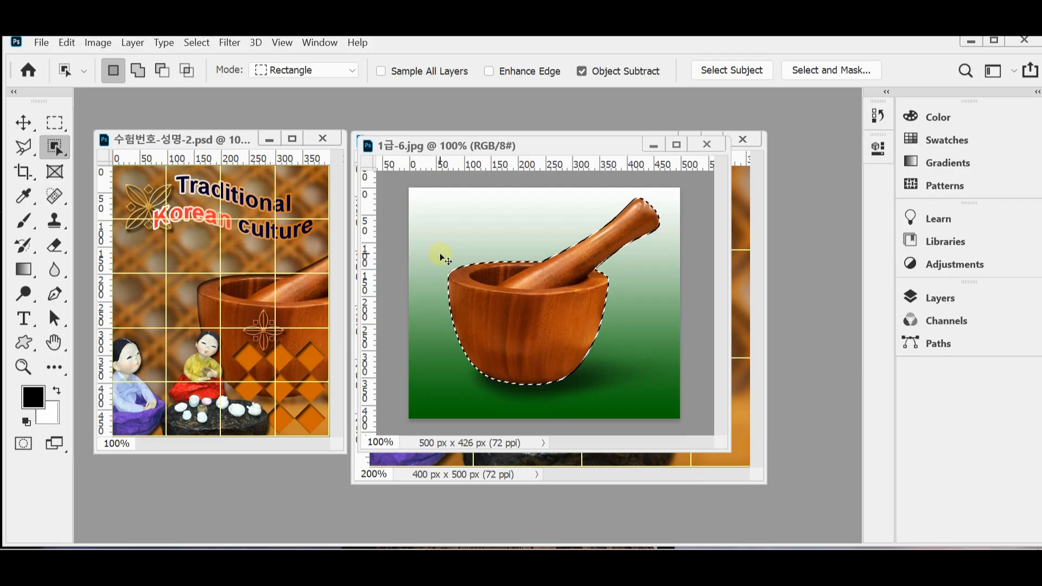
Copy the selected mortar into the poster as a new layer, closing its source image.
{"action": "key", "text": "ctrl+w"}
{"action": "left_click", "coordinate": [621, 319], "text": "alt"}
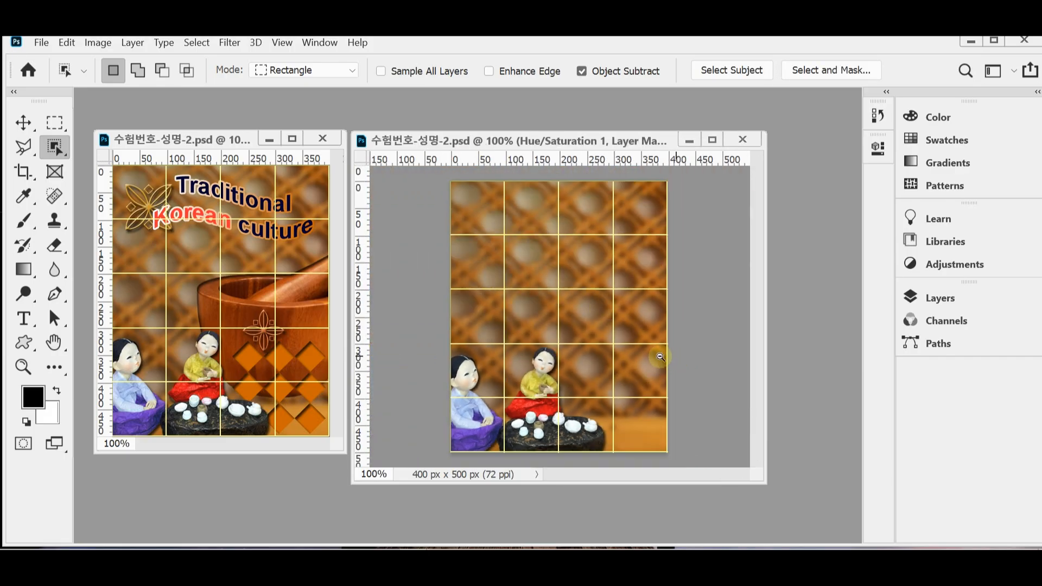
{"action": "key", "text": "ctrl+v"}
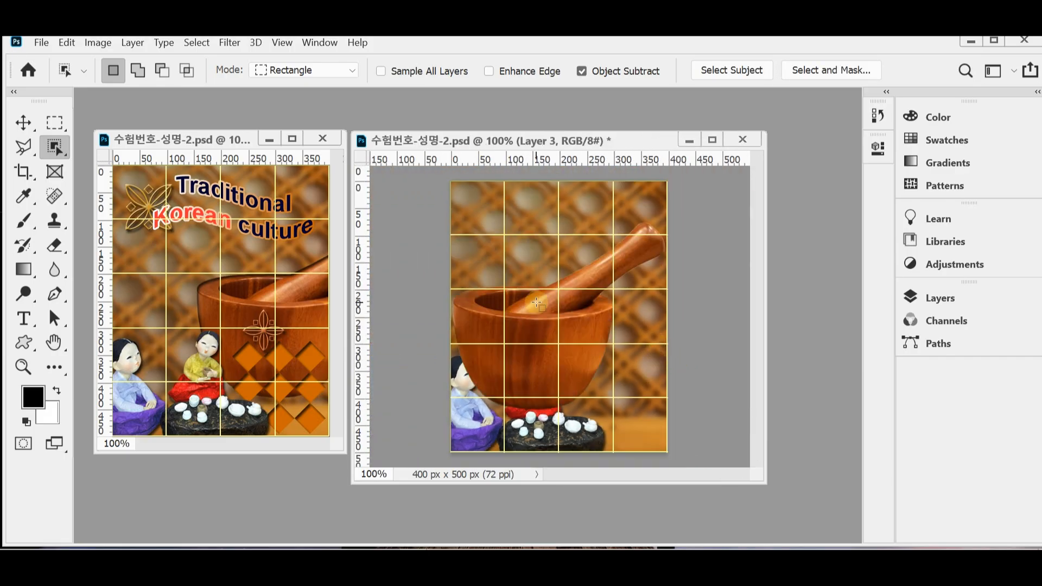
Move the mortar to the poster's right edge at X 338 px, Y 255.5 px, keeping 100% scale, and apply the transform.
{"action": "key", "text": "ctrl+t"}
{"action": "left_click_drag", "start_coordinate": [534, 343], "coordinate": [610, 348]}
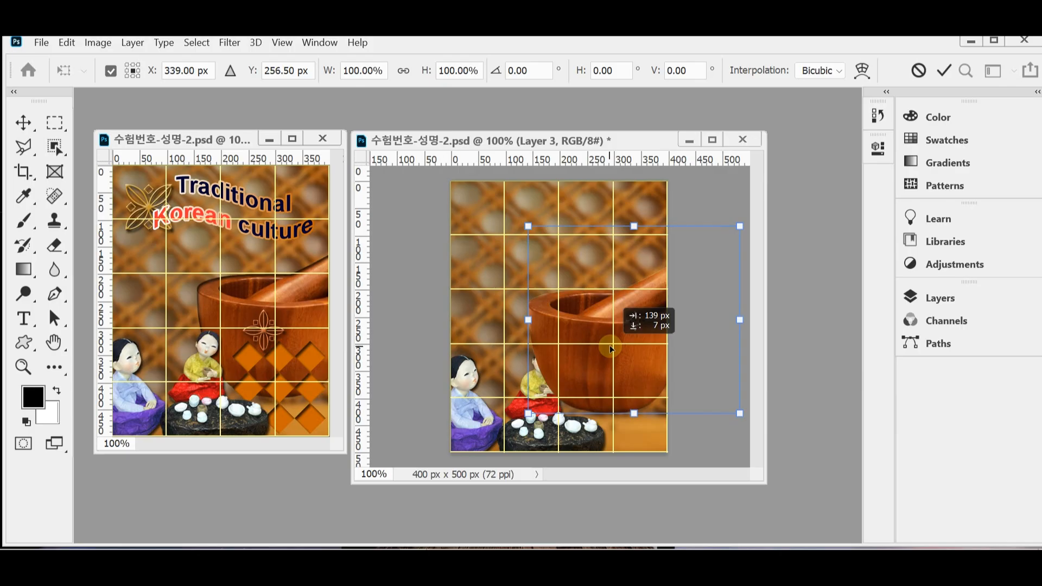
{"action": "left_click_drag", "start_coordinate": [609, 349], "coordinate": [610, 344]}
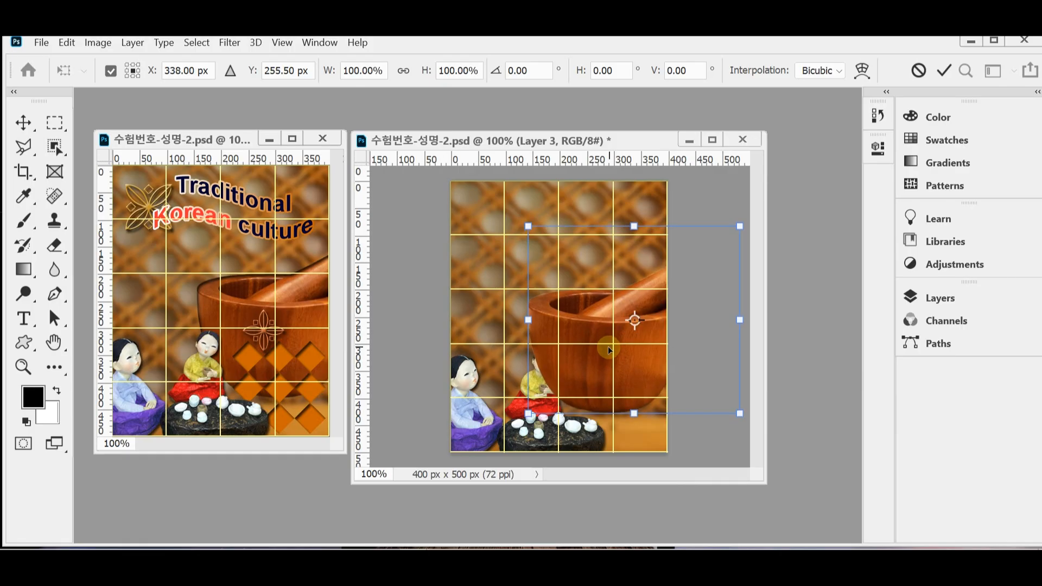
{"action": "key", "text": "Return"}
{"action": "key", "text": "w"}
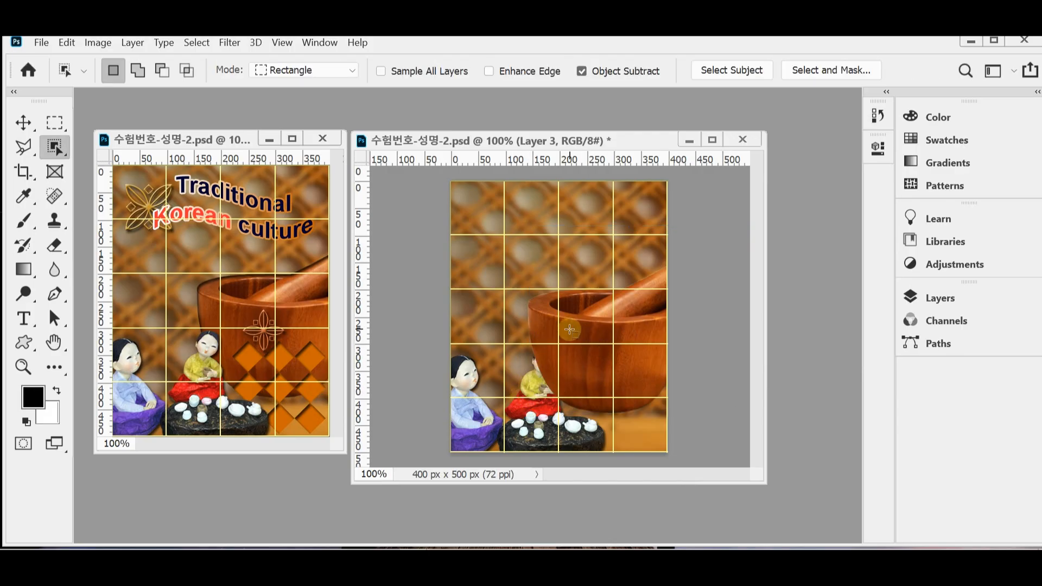
Move Layer 3 with the mortar below the dolls' Layer 2 and directly above Layer 1, and save the poster.
{"action": "left_click", "coordinate": [933, 298]}
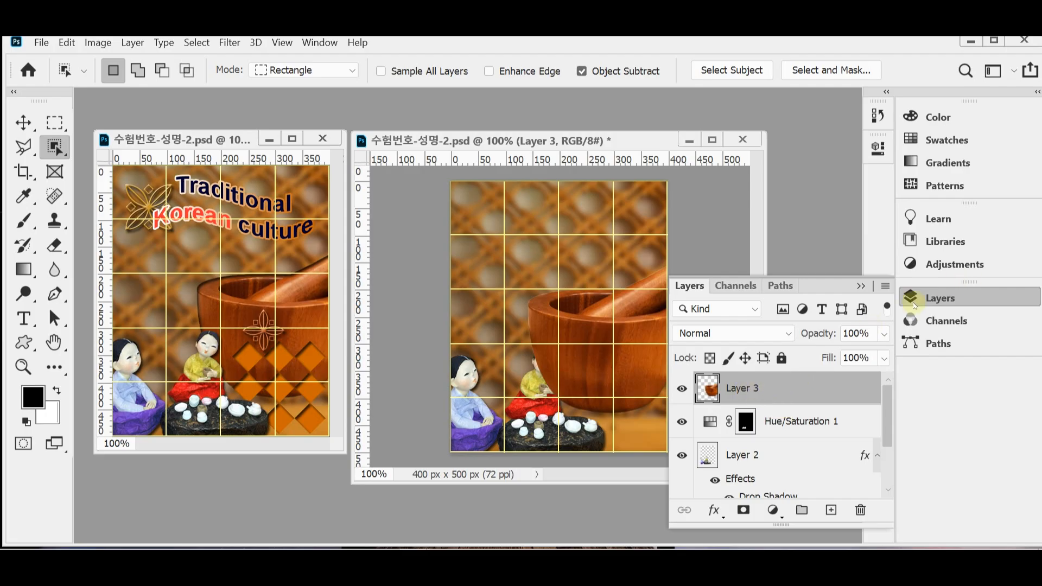
{"action": "left_click", "coordinate": [931, 296]}
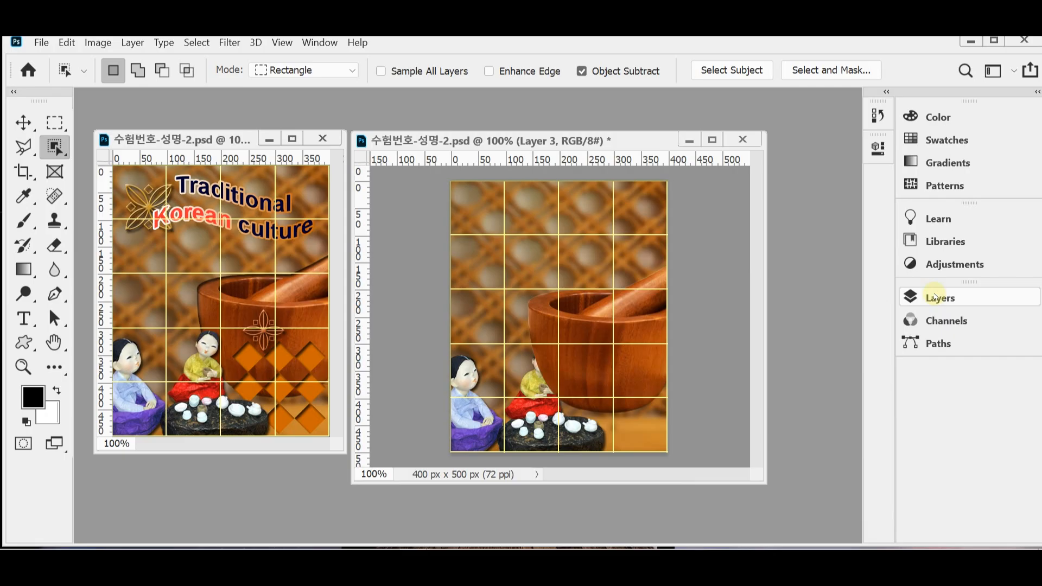
{"action": "key", "text": "ctrl+bracketleft"}
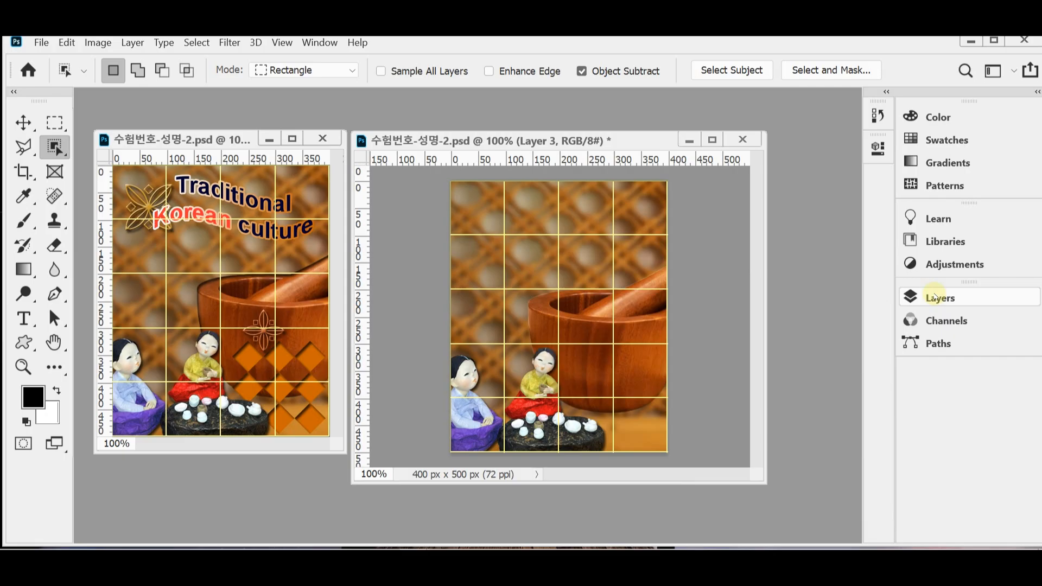
{"action": "key", "text": "ctrl+bracketleft"}
{"action": "key", "text": "ctrl+bracketright"}
{"action": "key", "text": "ctrl+s"}
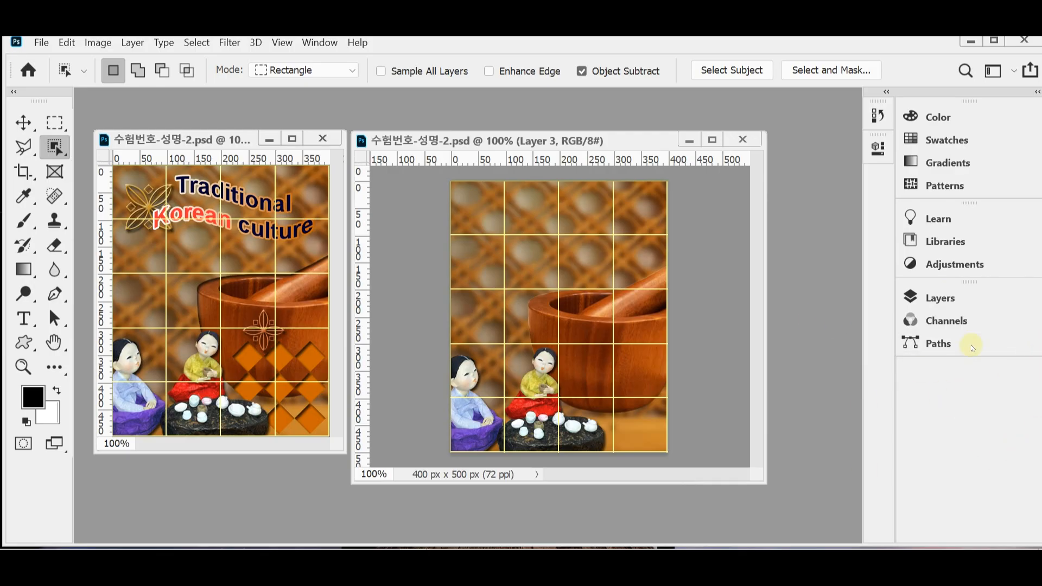
Add an Inner Shadow to the mortar layer with 5 px distance and 5 px size, keeping 35% opacity and the 120° angle.
{"action": "left_click", "coordinate": [969, 297]}
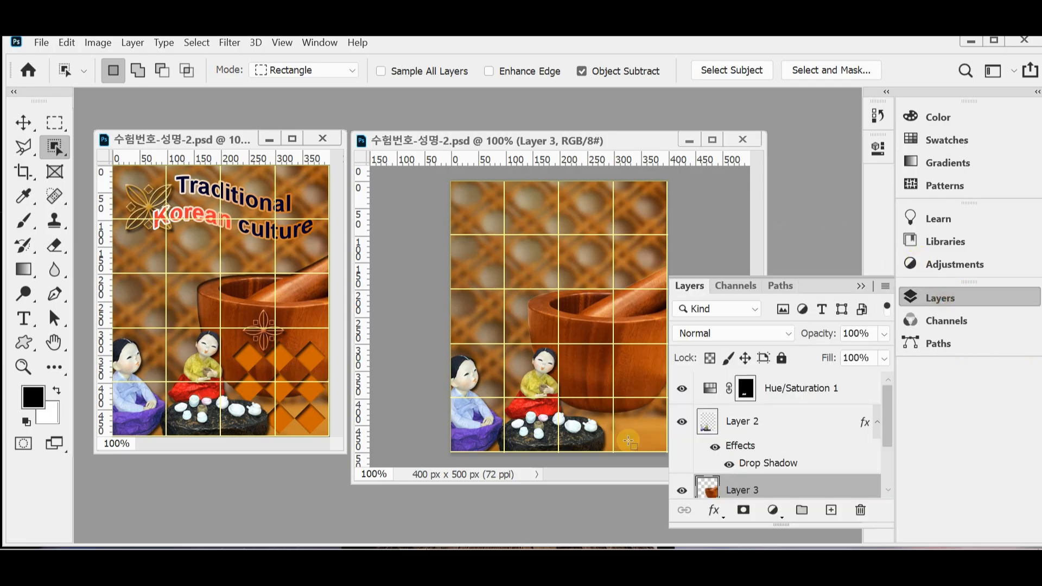
{"action": "left_click", "coordinate": [715, 511]}
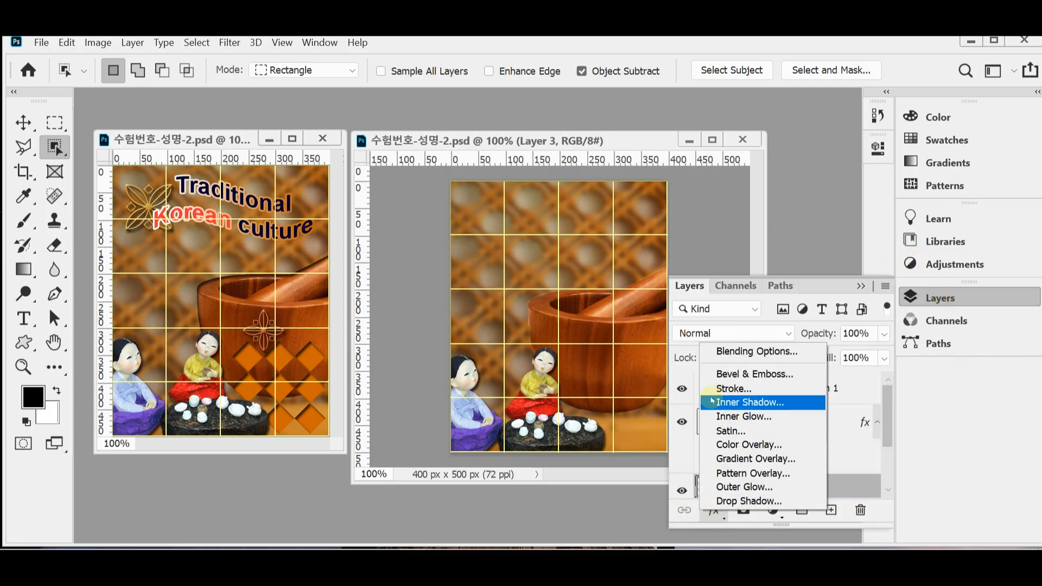
{"action": "left_click", "coordinate": [802, 402]}
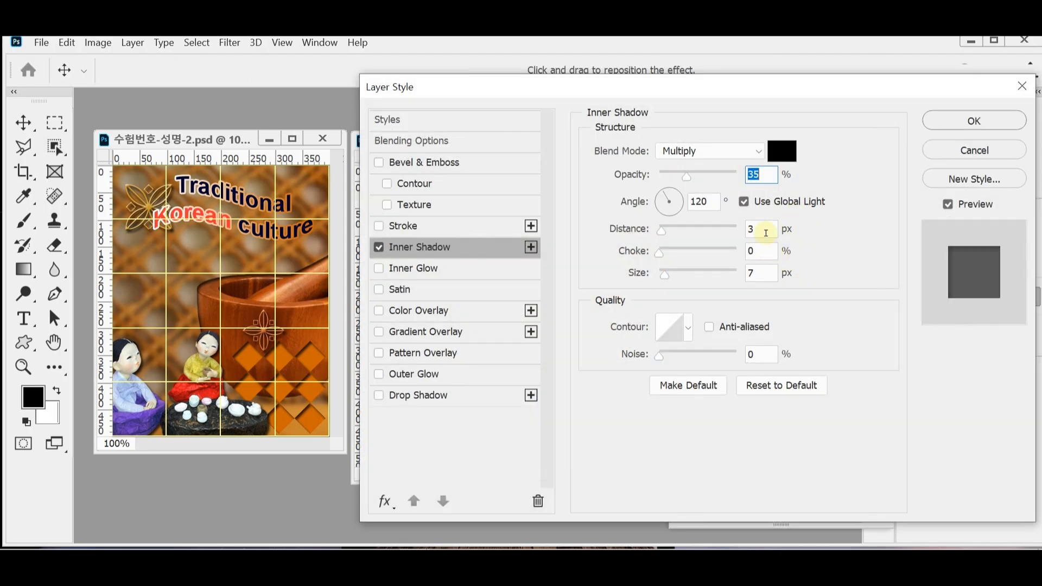
{"action": "left_click", "coordinate": [766, 233]}
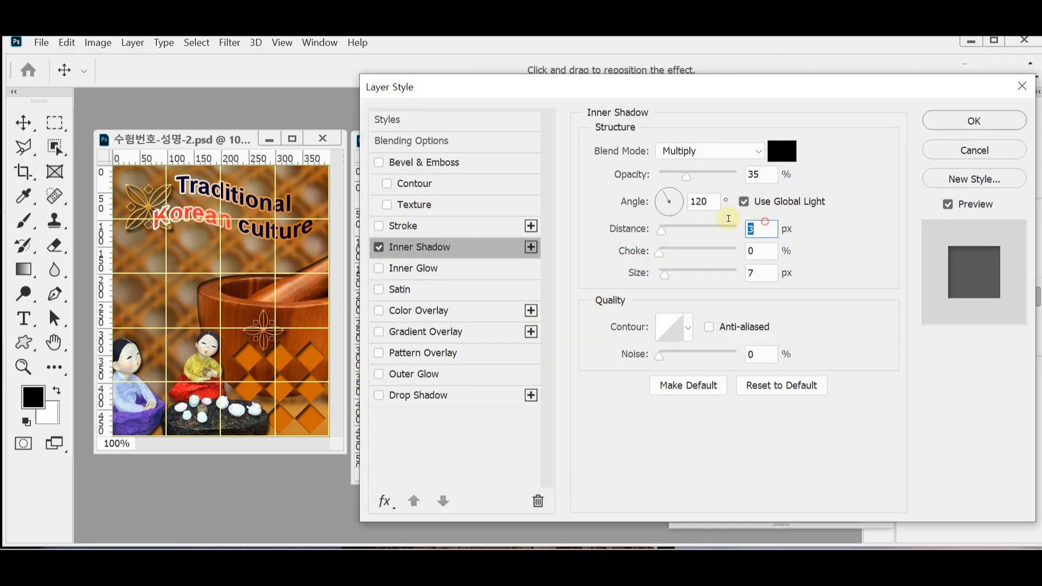
{"action": "type", "text": "5"}
{"action": "double_click", "coordinate": [760, 273]}
{"action": "type", "text": "5"}
{"action": "left_click", "coordinate": [958, 128]}
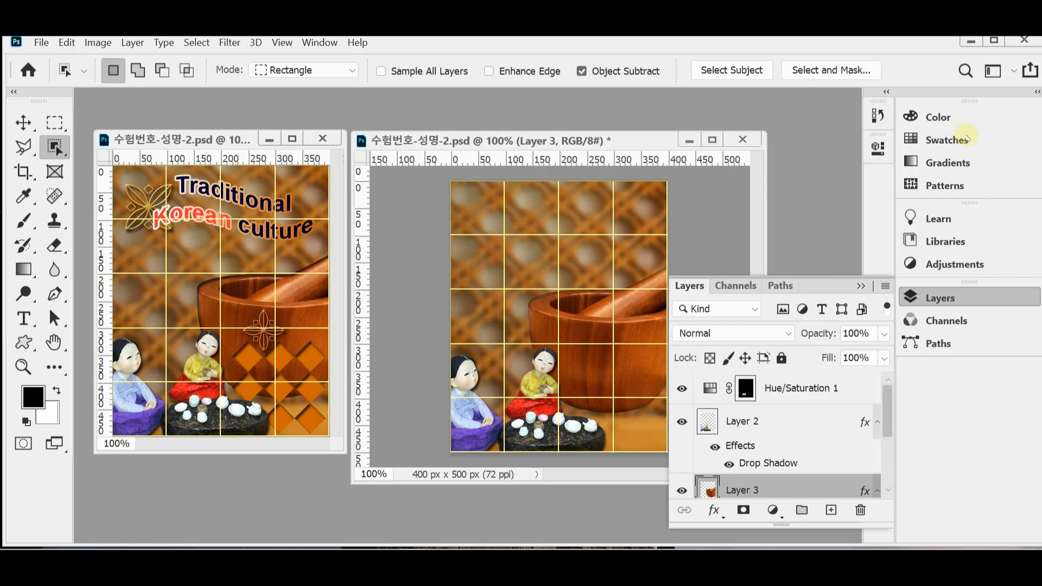
{"action": "left_click", "coordinate": [933, 299]}
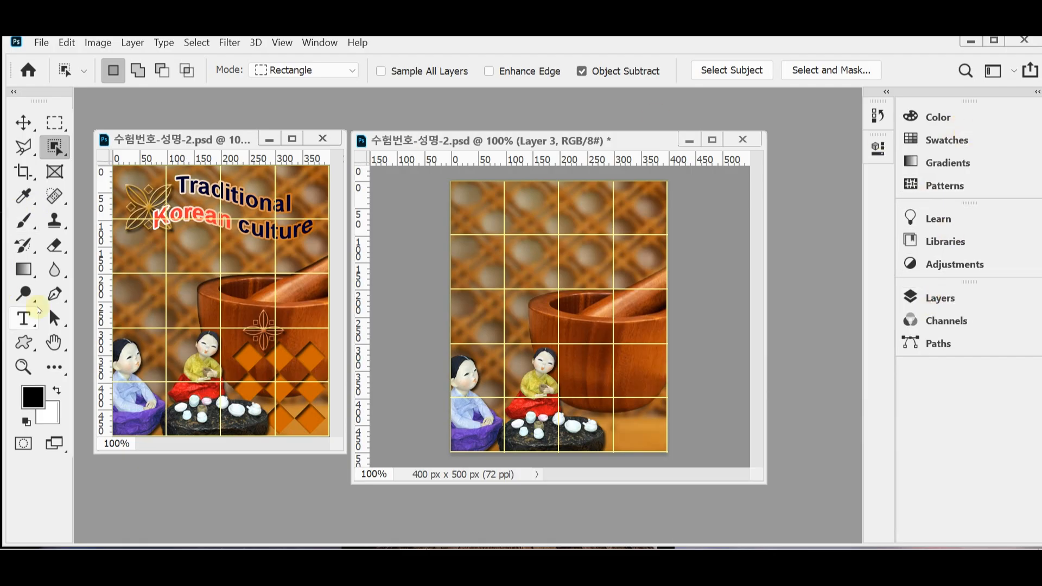
Draw the diamond-grid custom shape from the legacy Tiles set, about 187 x 186 px, over the mortar's lower part beside the dolls.
{"action": "left_click", "coordinate": [23, 342]}
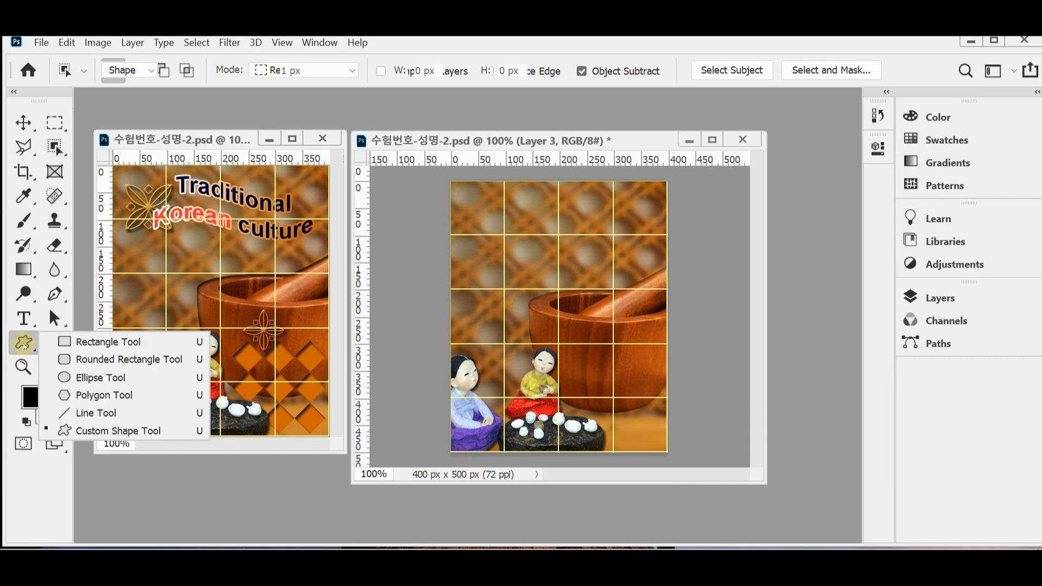
{"action": "left_click", "coordinate": [149, 431]}
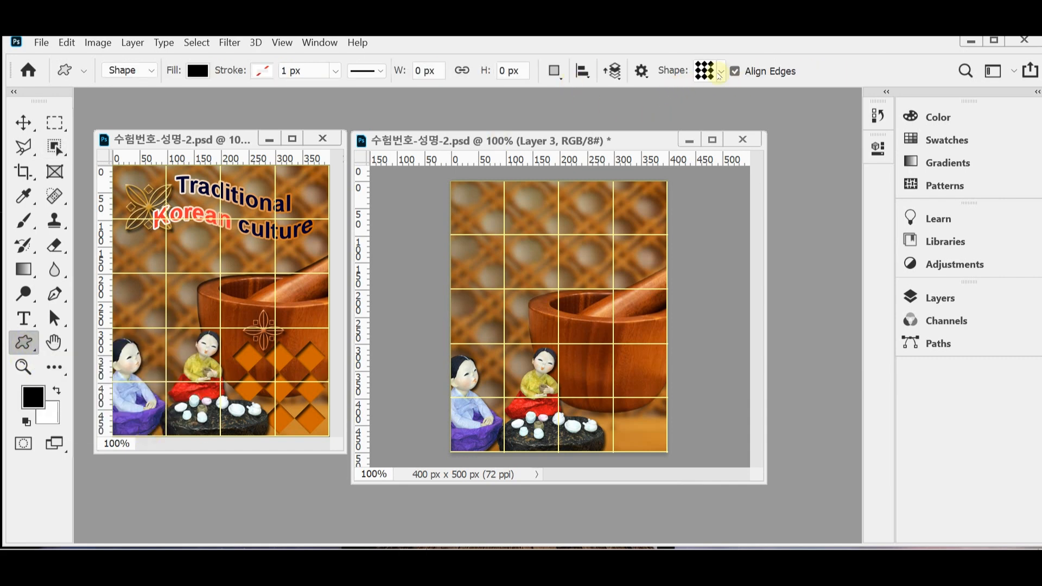
{"action": "left_click", "coordinate": [721, 71]}
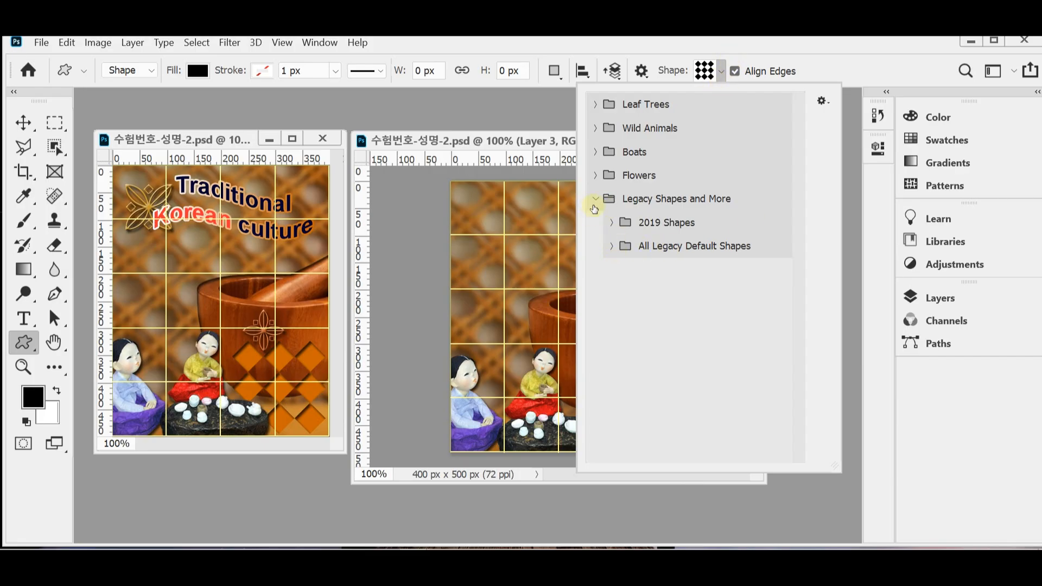
{"action": "left_click", "coordinate": [612, 246]}
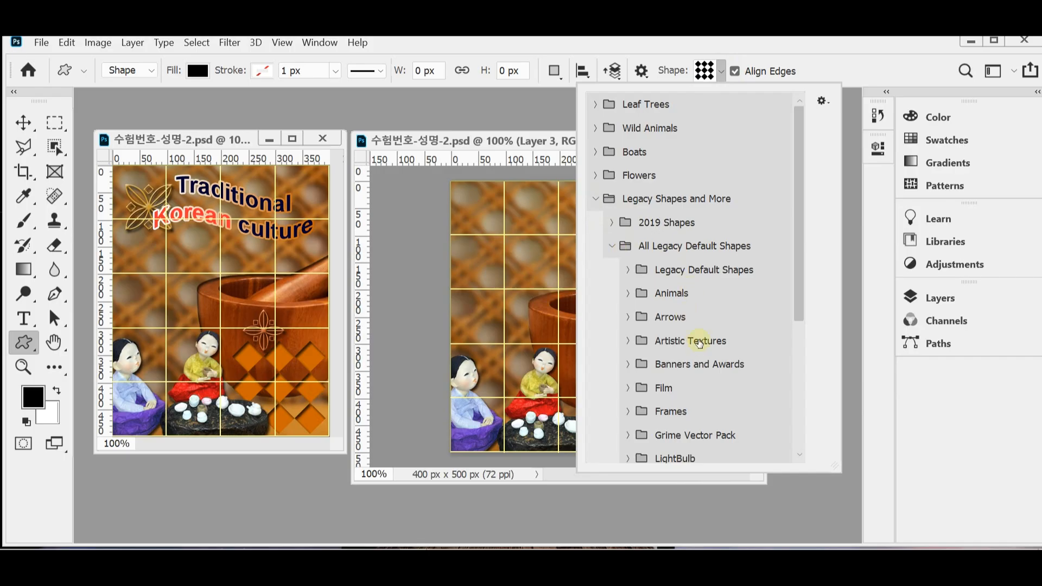
{"action": "scroll", "coordinate": [730, 391], "scroll_direction": "down", "scroll_amount": 5}
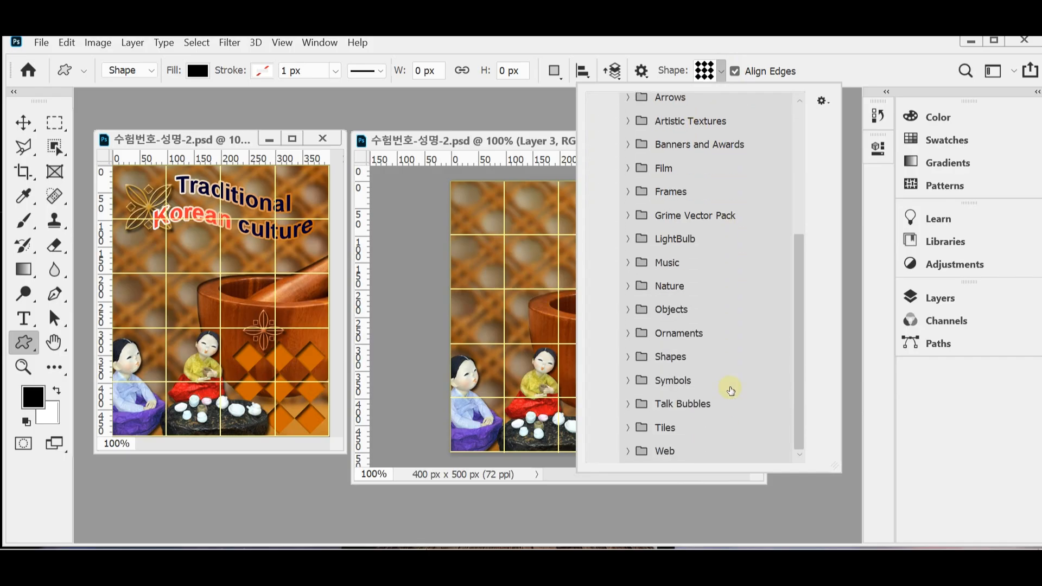
{"action": "left_click", "coordinate": [628, 427]}
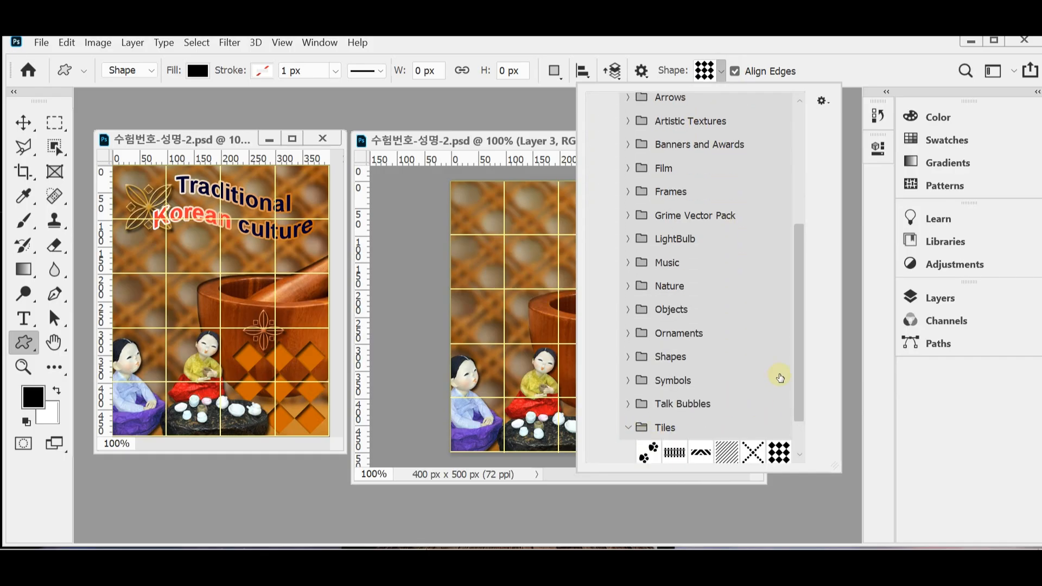
{"action": "scroll", "coordinate": [795, 373], "scroll_direction": "down", "scroll_amount": 2}
{"action": "left_click", "coordinate": [781, 403]}
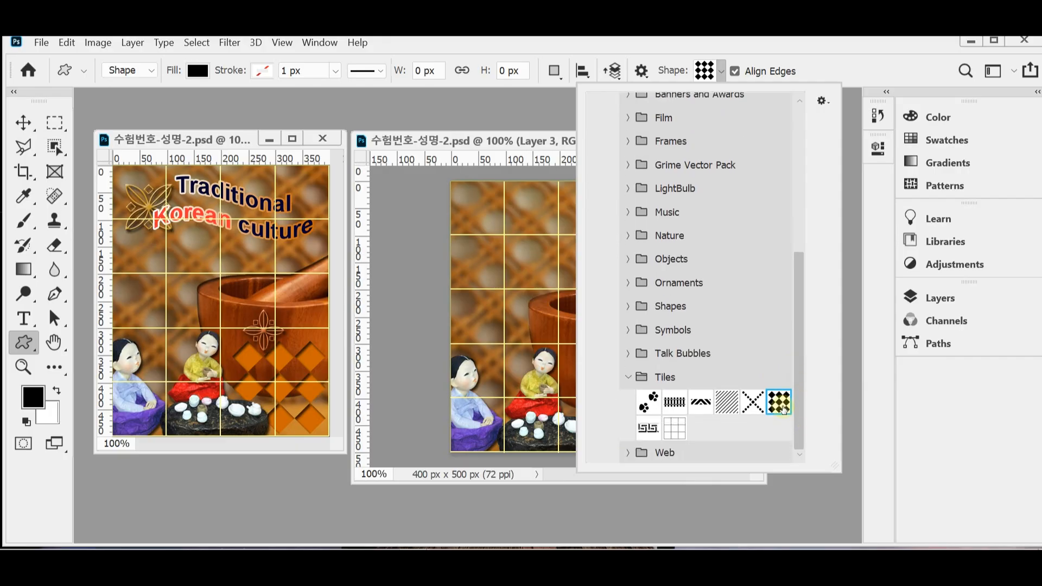
{"action": "left_click", "coordinate": [823, 53]}
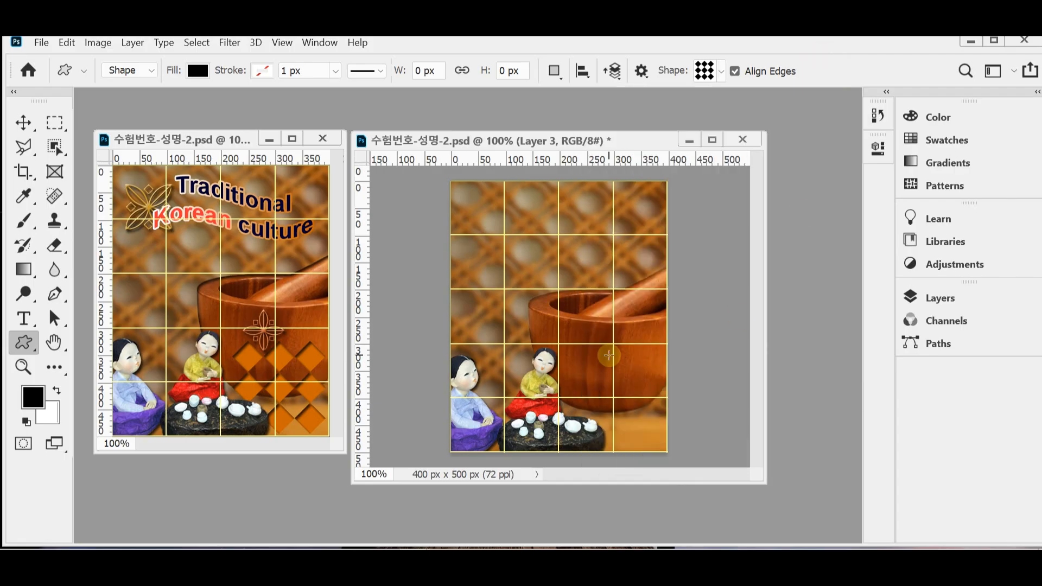
{"action": "left_click_drag", "start_coordinate": [559, 338], "coordinate": [663, 437]}
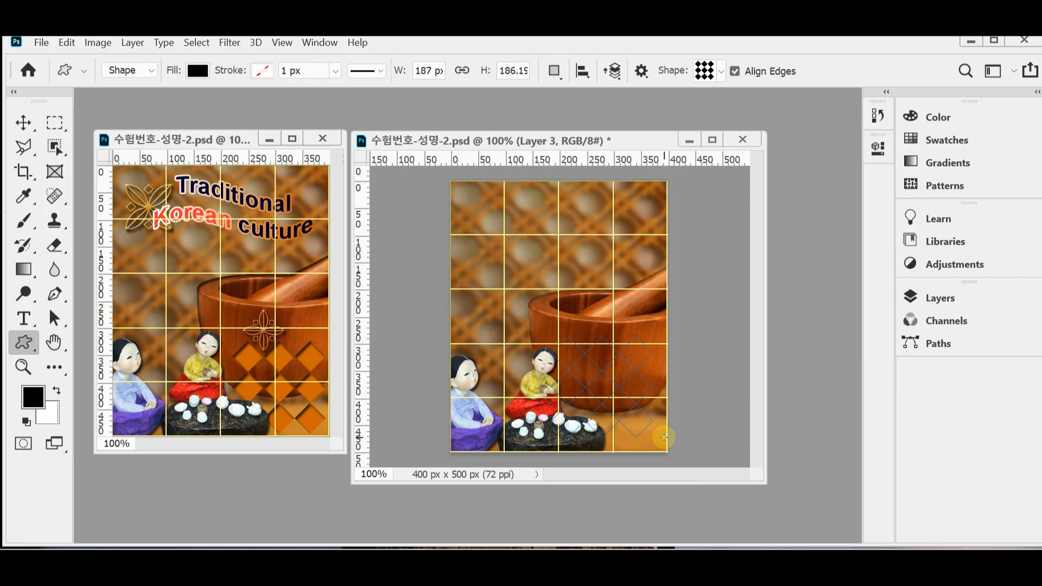
Set the diamond-grid shape's fill colour to #c60.
{"action": "left_click", "coordinate": [928, 299]}
{"action": "double_click", "coordinate": [707, 487]}
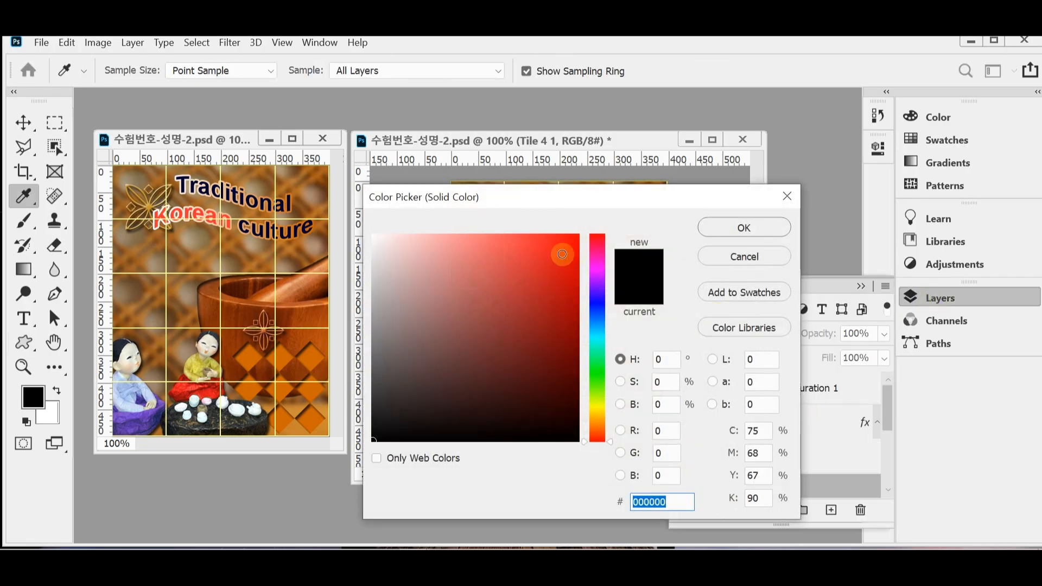
{"action": "left_click", "coordinate": [537, 173]}
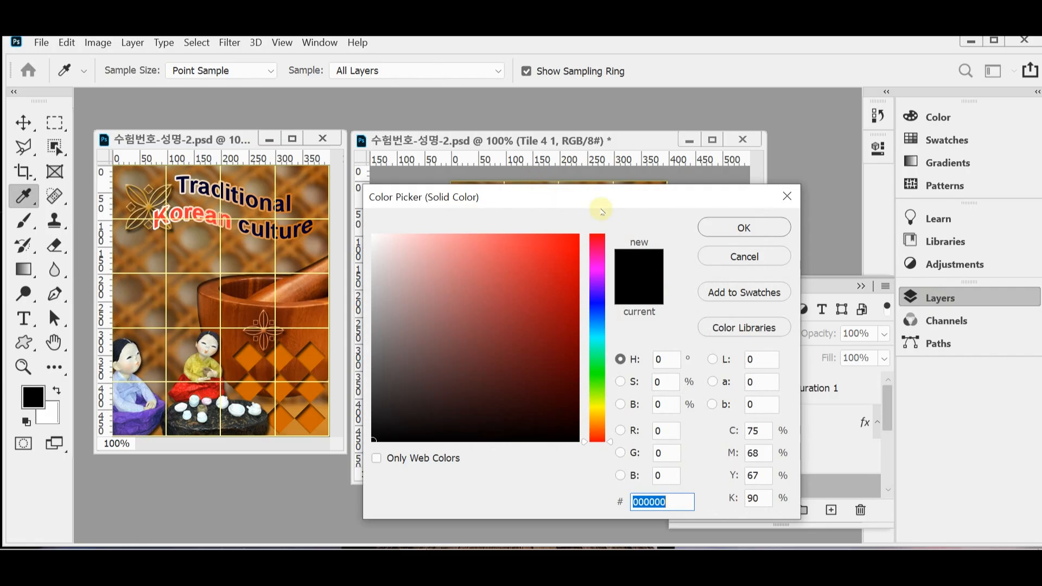
{"action": "type", "text": "c"}
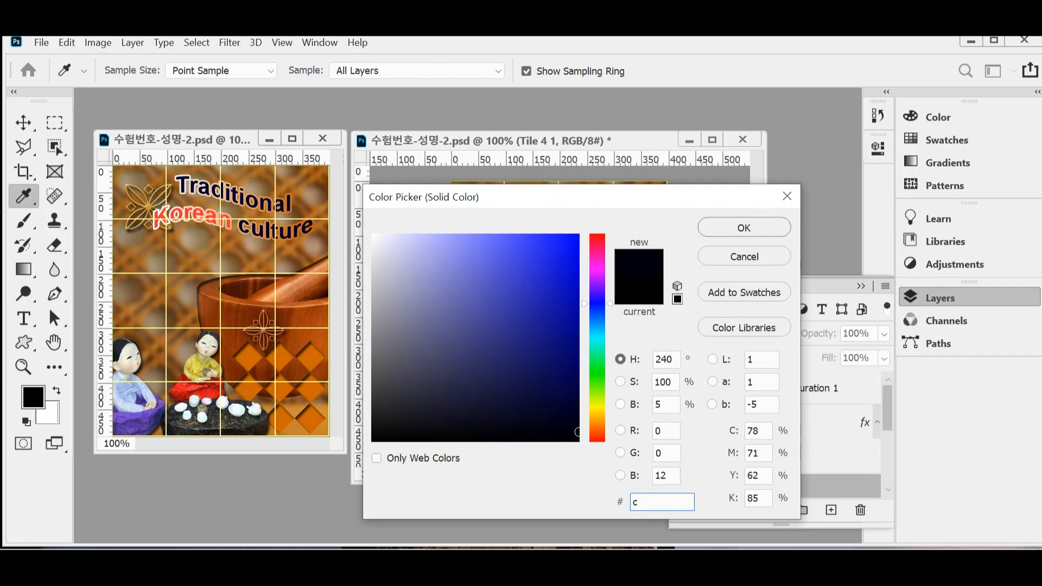
{"action": "type", "text": "60"}
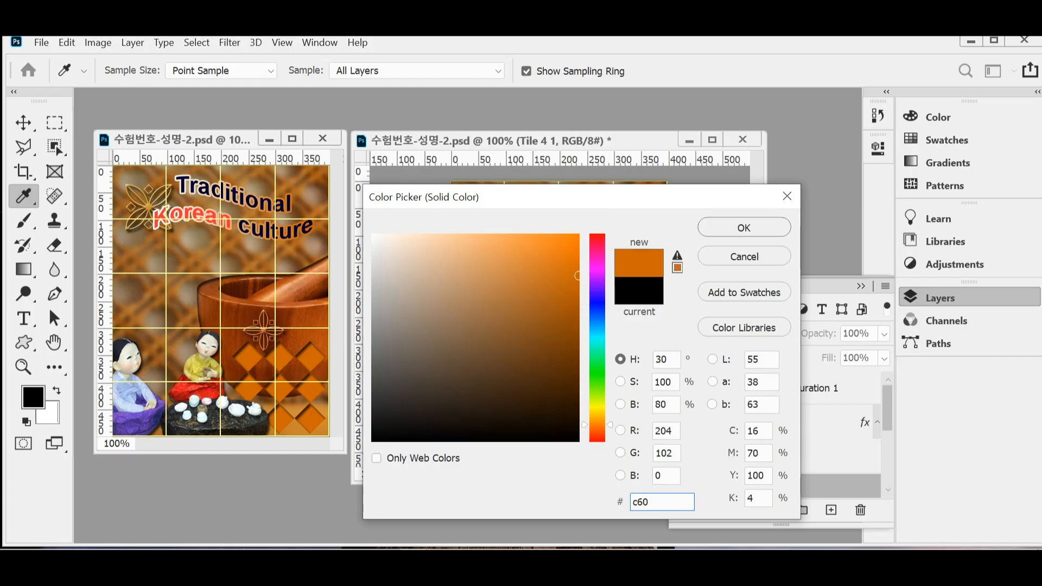
{"action": "left_click", "coordinate": [714, 228]}
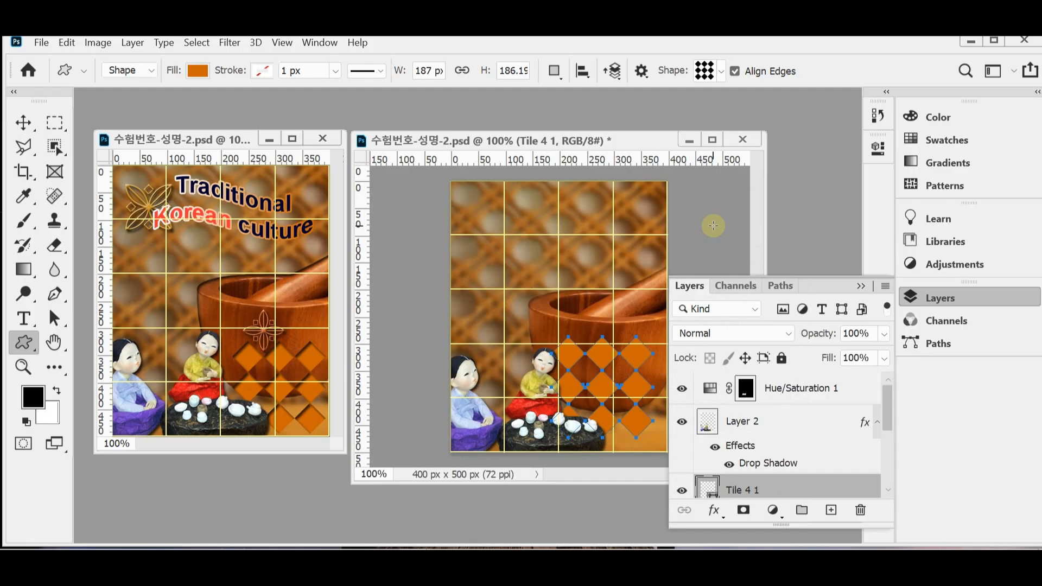
{"action": "left_click", "coordinate": [965, 300]}
Move the diamond grid into the poster's lower-right corner and scale it to about 168 x 167 px, centred at X 313 px, Y 411.5 px.
{"action": "key", "text": "ctrl+t"}
{"action": "left_click_drag", "start_coordinate": [639, 378], "coordinate": [648, 395]}
{"action": "left_click_drag", "start_coordinate": [649, 399], "coordinate": [651, 400]}
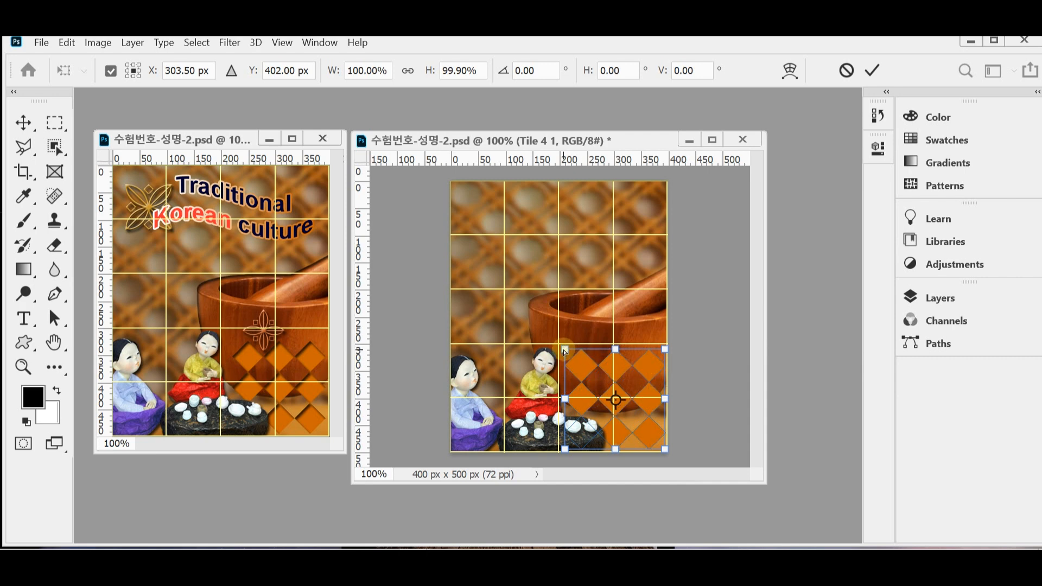
{"action": "left_click_drag", "start_coordinate": [563, 349], "coordinate": [576, 360]}
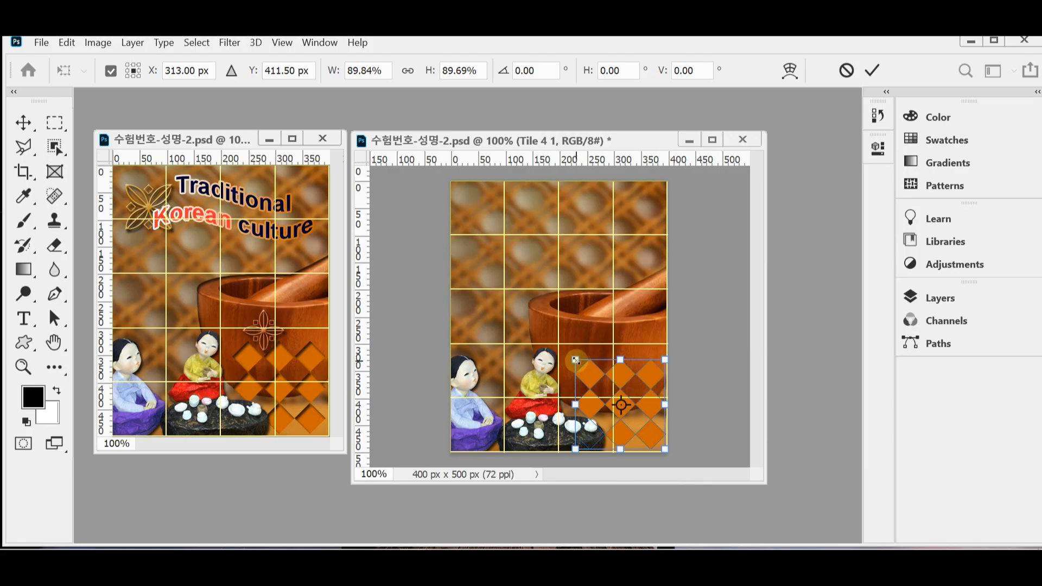
{"action": "key", "text": "Return"}
Add an Inner Shadow to the diamond-grid layer with 35% opacity, 120° angle, 5 px distance and 5 px size.
{"action": "left_click", "coordinate": [935, 298]}
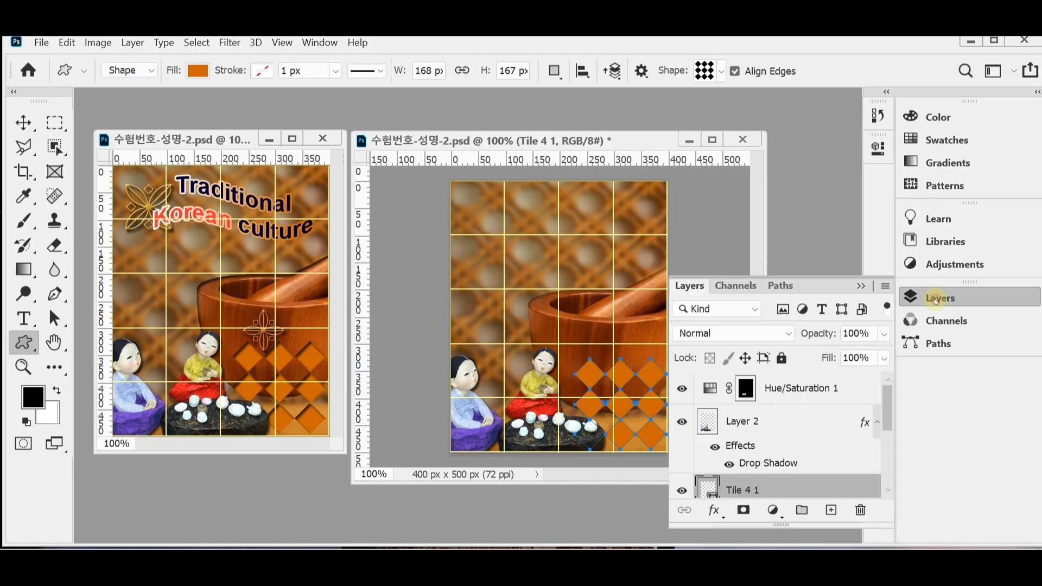
{"action": "left_click", "coordinate": [713, 513]}
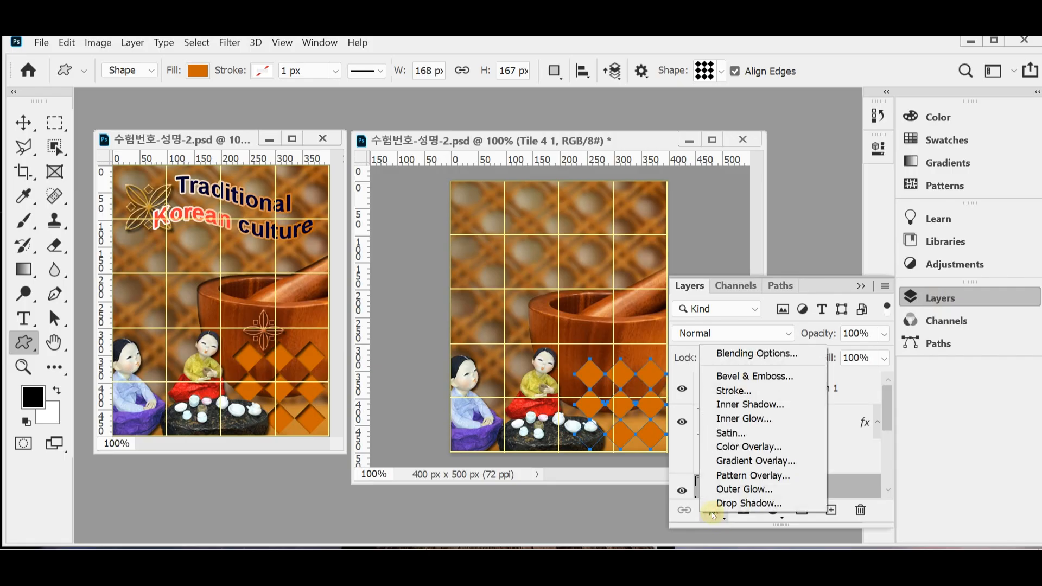
{"action": "left_click", "coordinate": [750, 404]}
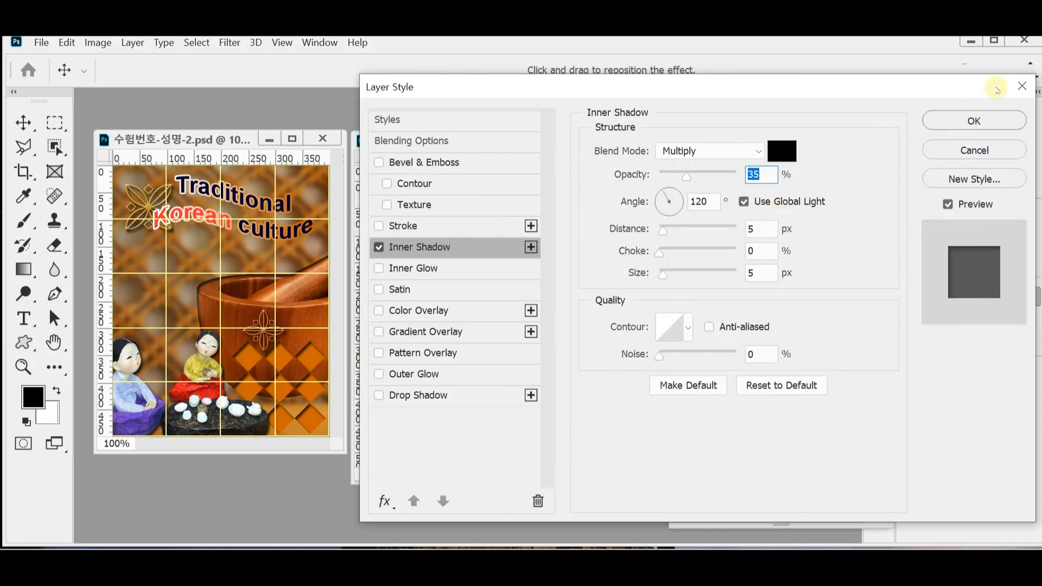
{"action": "left_click", "coordinate": [952, 119]}
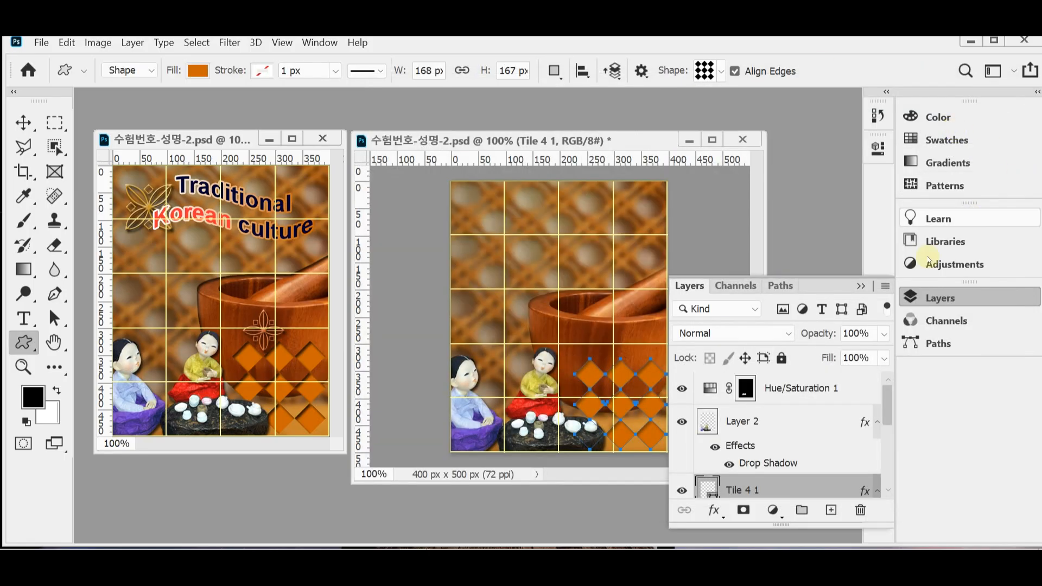
{"action": "left_click", "coordinate": [910, 297]}
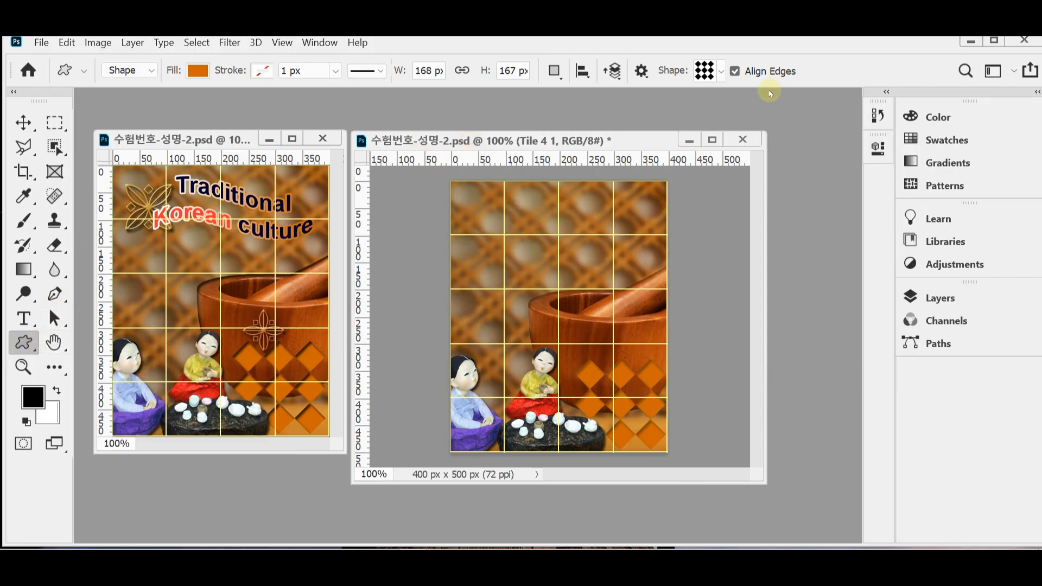
Draw the four-petal flower custom shape from the legacy Ornaments set, about 99 x 98 px, in the poster's upper-left area.
{"action": "left_click", "coordinate": [720, 71]}
{"action": "left_click_drag", "start_coordinate": [799, 337], "coordinate": [809, 319]}
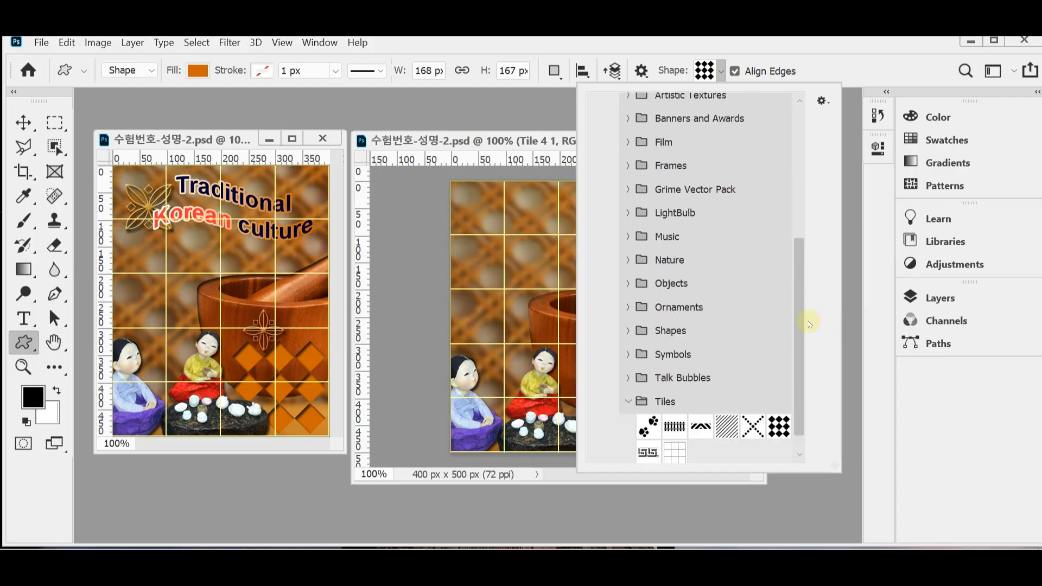
{"action": "left_click", "coordinate": [625, 307]}
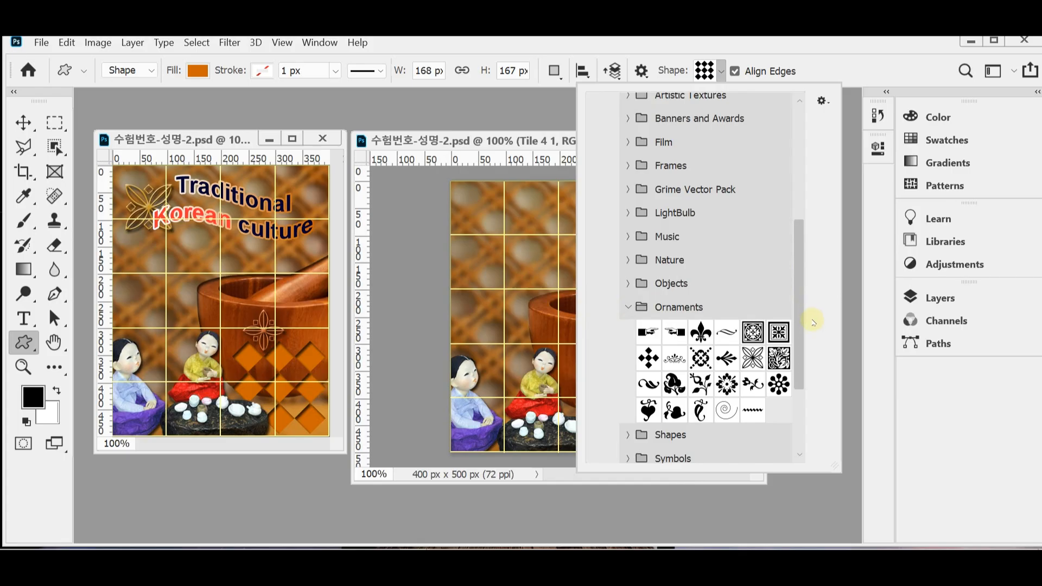
{"action": "left_click", "coordinate": [751, 359]}
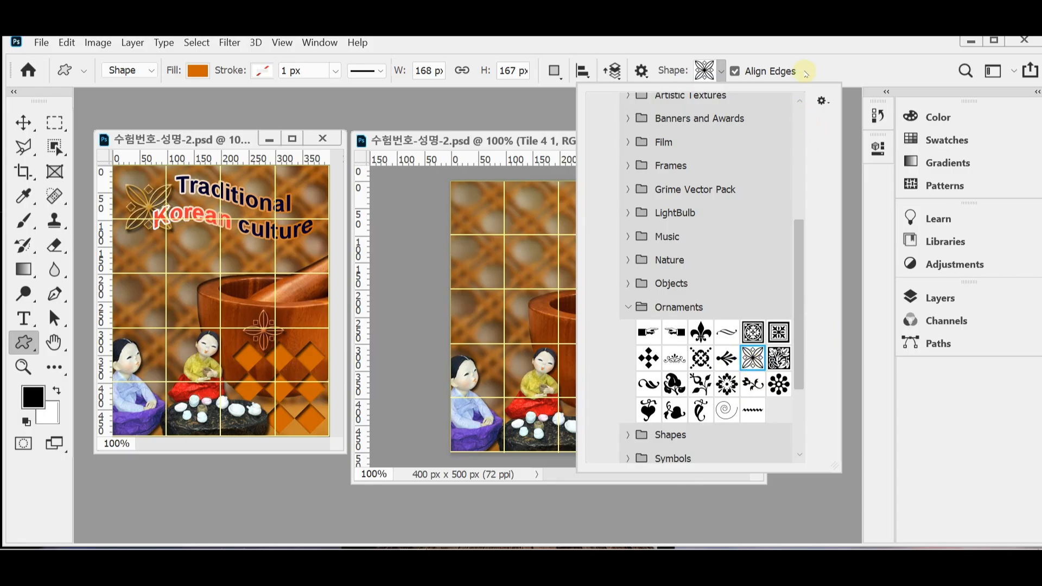
{"action": "left_click", "coordinate": [816, 60]}
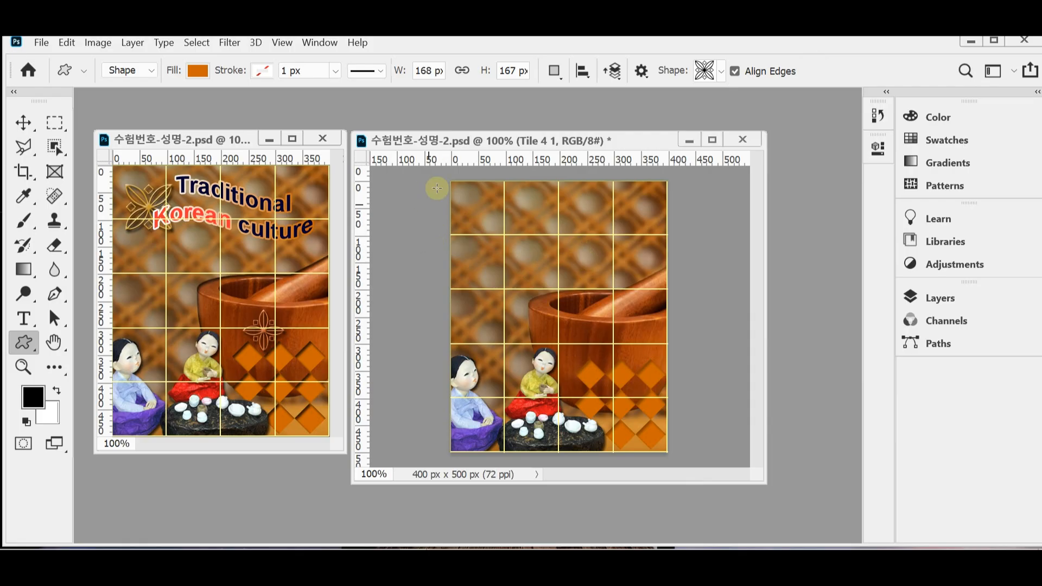
{"action": "left_click_drag", "start_coordinate": [471, 217], "coordinate": [496, 226]}
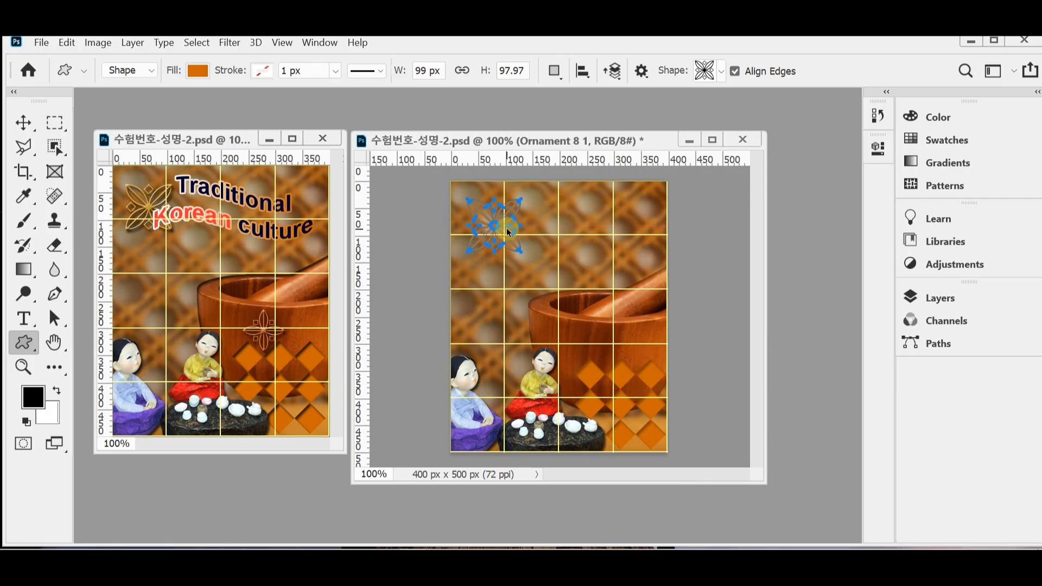
Scale the flower ornament down to about 87 x 87 px, centred at X 81.5 px, Y 74.5 px, and apply the transform.
{"action": "key", "text": "ctrl+t"}
{"action": "left_click_drag", "start_coordinate": [466, 250], "coordinate": [507, 231]}
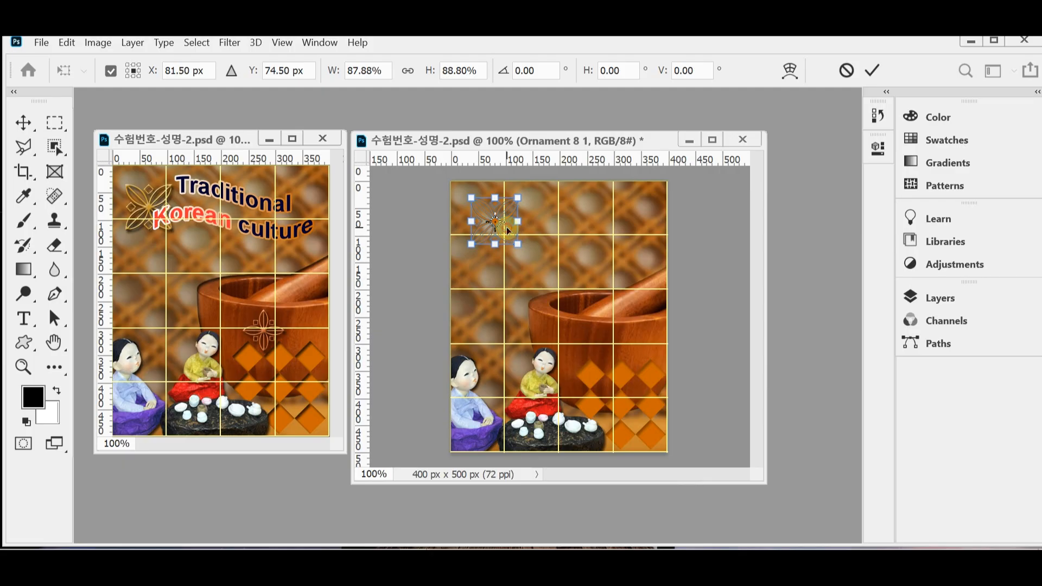
{"action": "key", "text": "Return"}
Set the flower ornament's fill colour to #c93.
{"action": "left_click", "coordinate": [944, 298]}
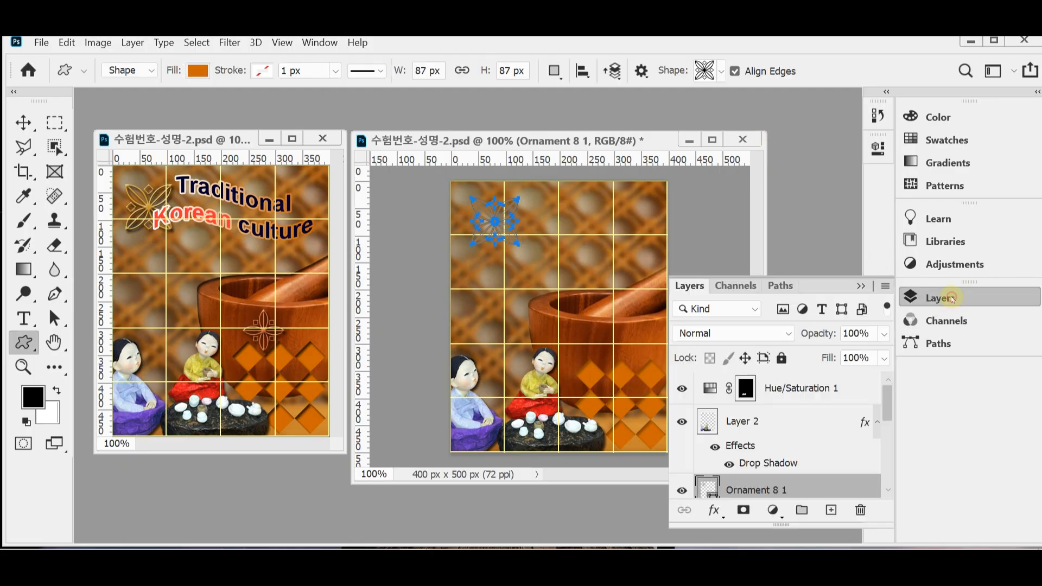
{"action": "double_click", "coordinate": [709, 491]}
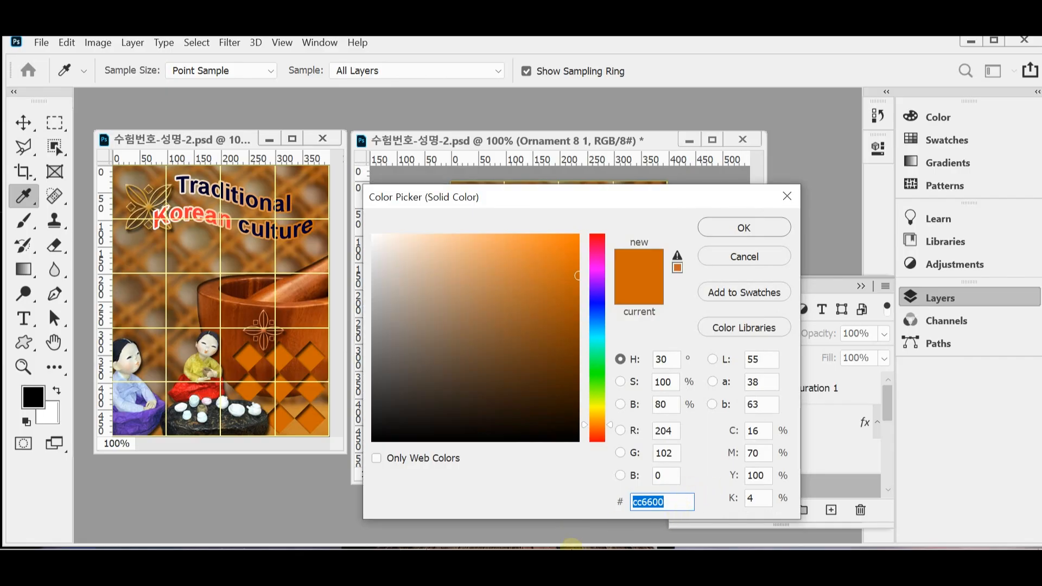
{"action": "type", "text": "c"}
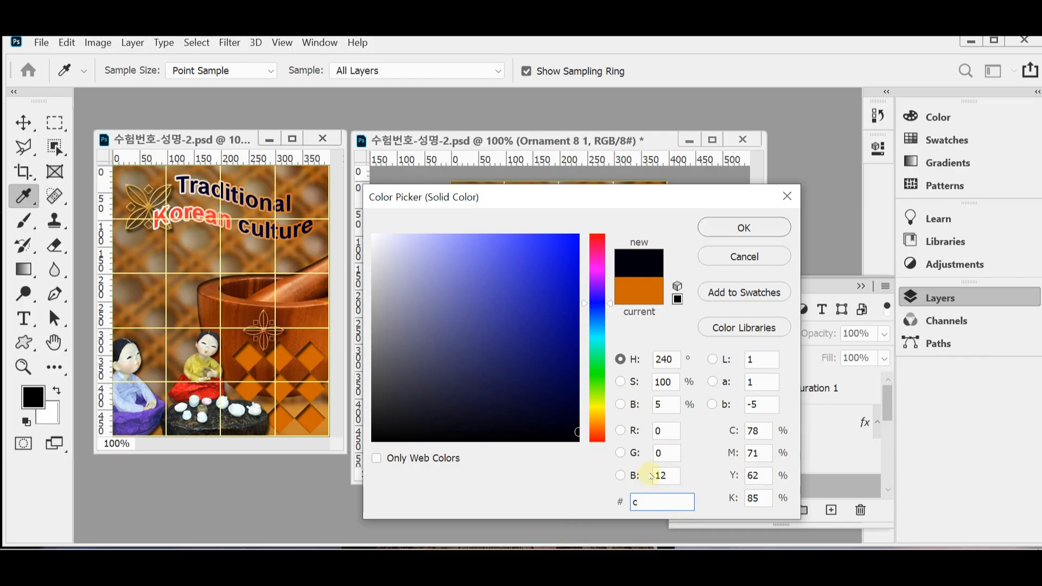
{"action": "type", "text": "93"}
{"action": "key", "text": "Return"}
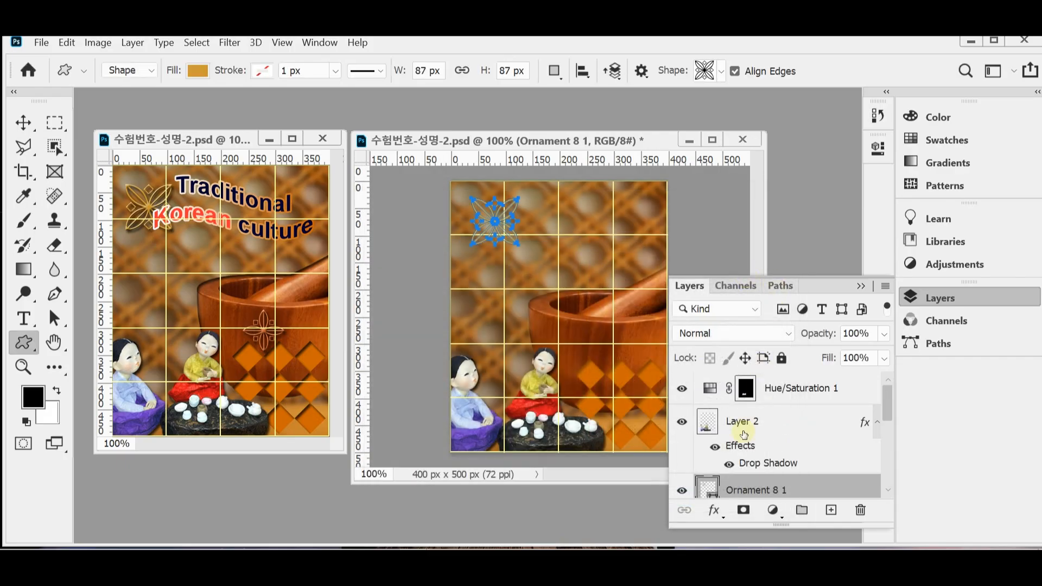
Add a 3 px Inner Bevel and a Drop Shadow with 75% opacity, 5 px distance and 5 px size to the flower ornament.
{"action": "left_click", "coordinate": [714, 510]}
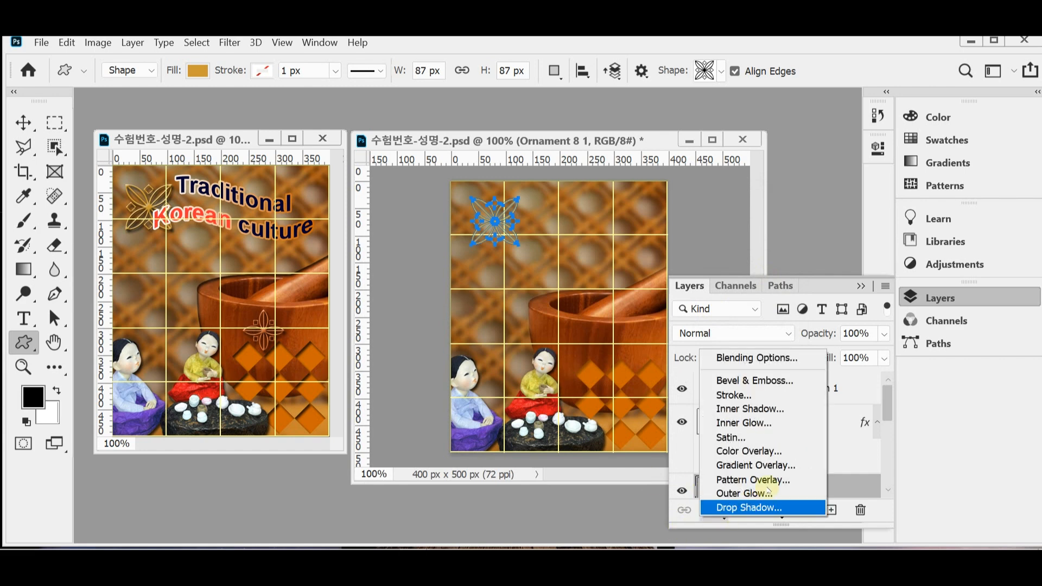
{"action": "left_click", "coordinate": [801, 381]}
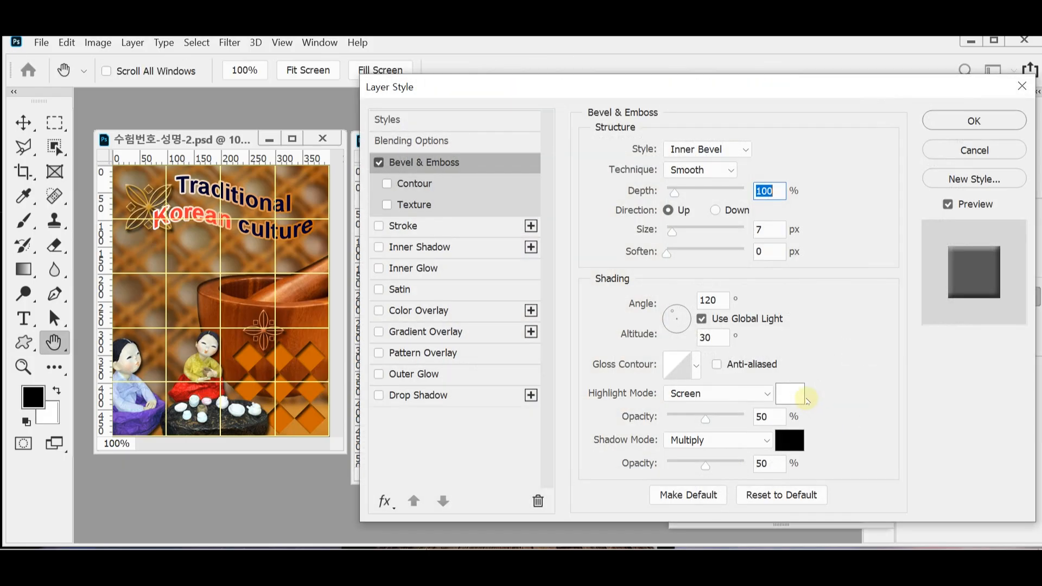
{"action": "left_click", "coordinate": [769, 232]}
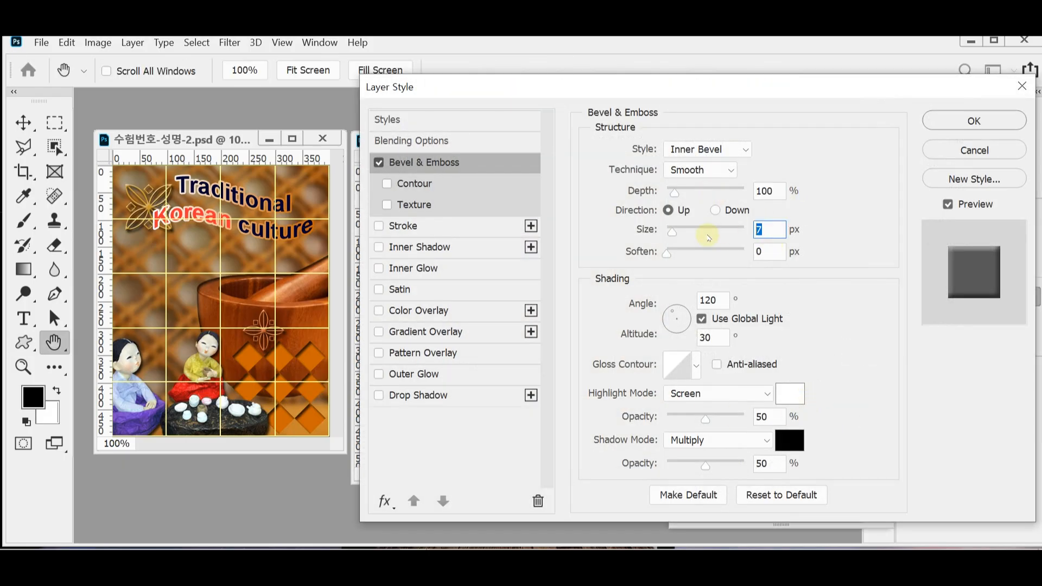
{"action": "type", "text": "3"}
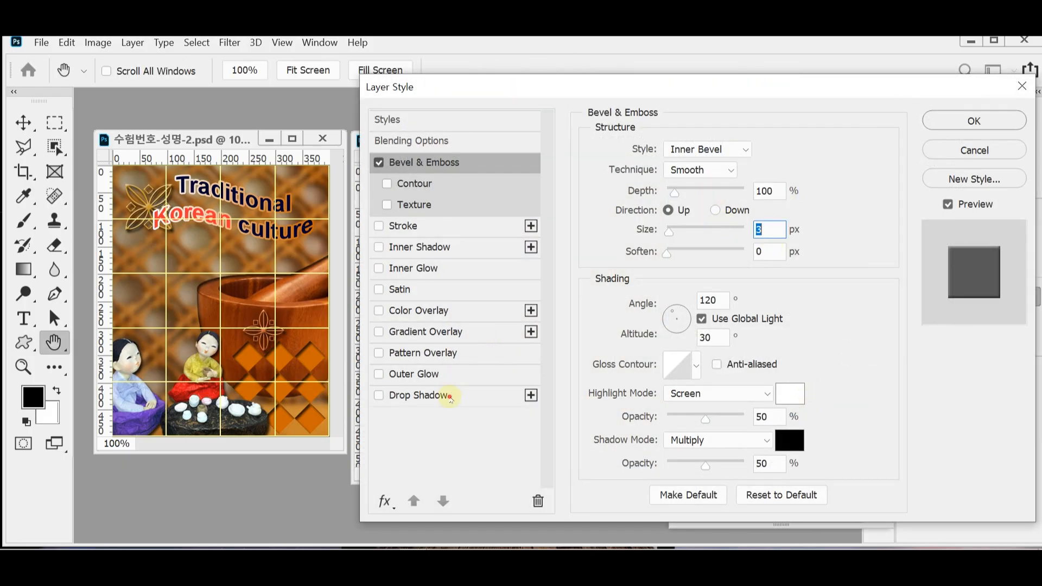
{"action": "left_click", "coordinate": [450, 398]}
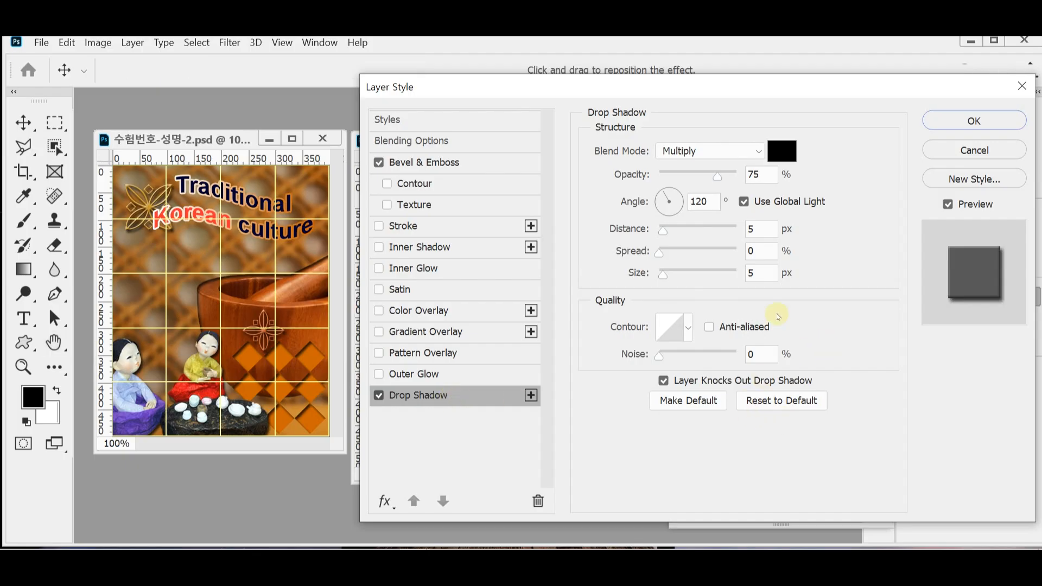
{"action": "left_click", "coordinate": [953, 121]}
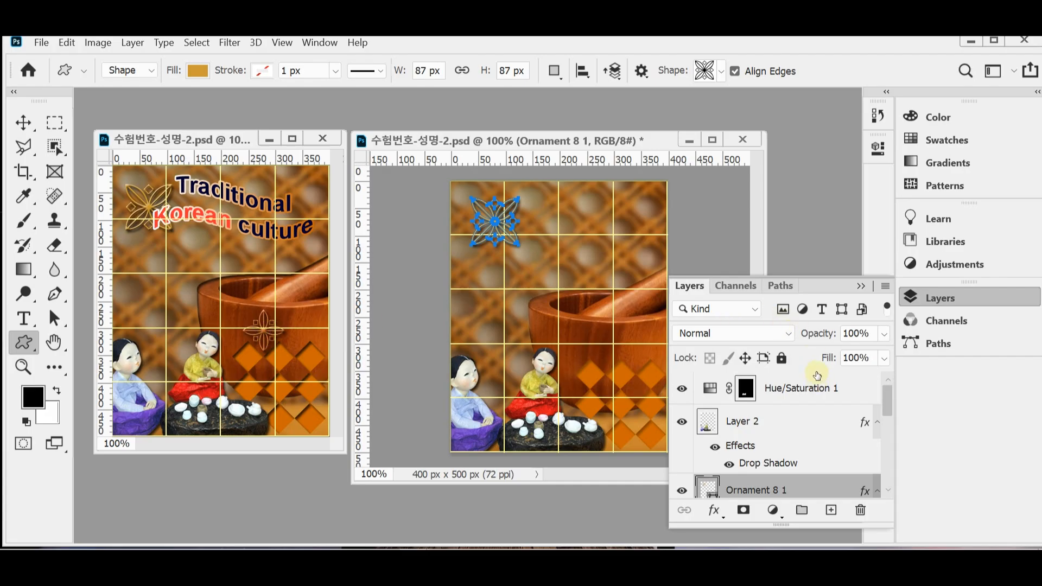
Duplicate the flower ornament, move the copy onto the mortar above the diamond tiles, and scale it to about 67.82%.
{"action": "key", "text": "ctrl+j"}
{"action": "scroll", "coordinate": [812, 454], "scroll_direction": "down", "scroll_amount": 1}
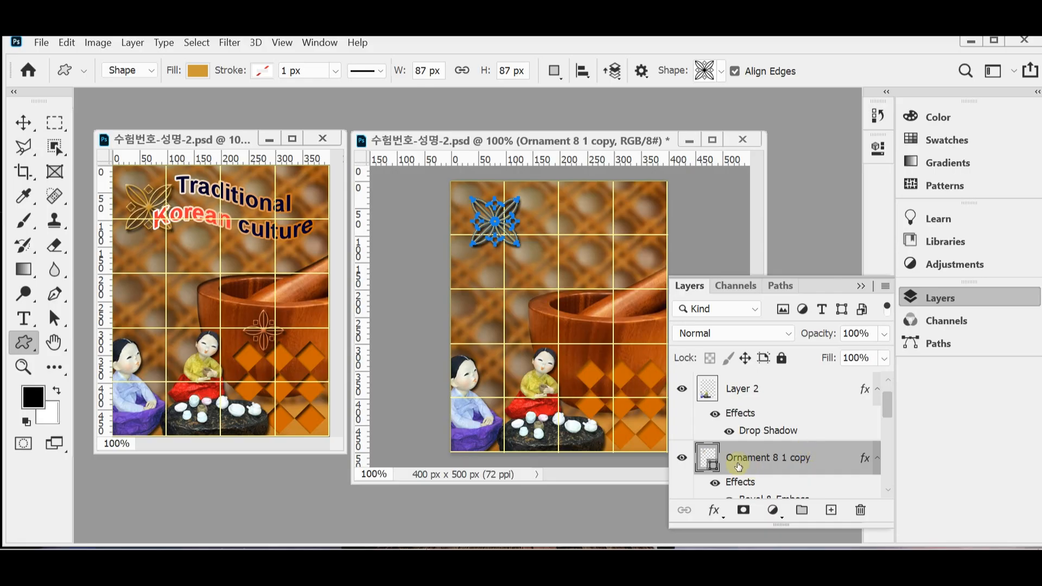
{"action": "scroll", "coordinate": [735, 466], "scroll_direction": "down", "scroll_amount": 1}
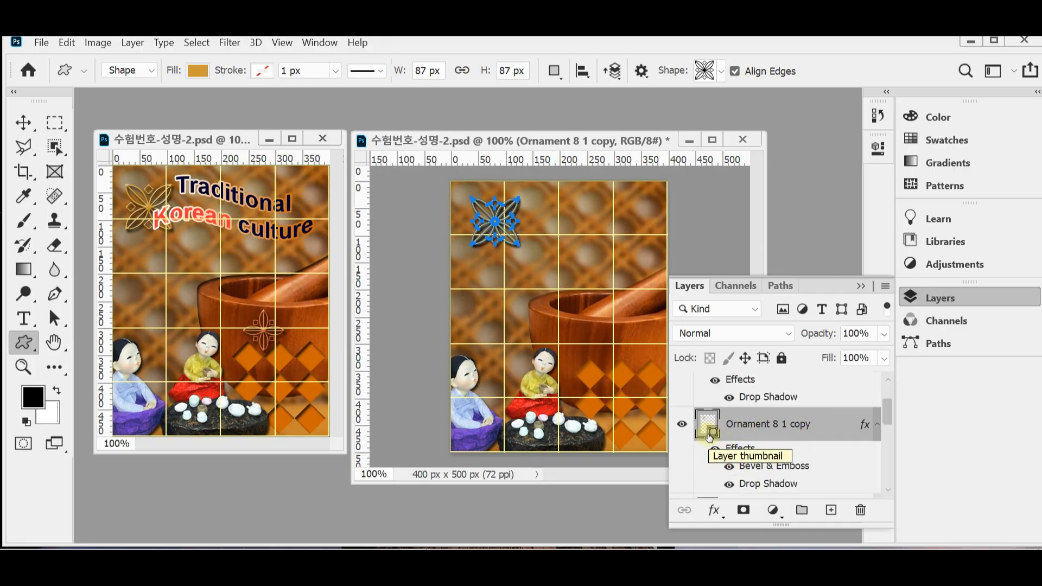
{"action": "left_click", "coordinate": [714, 432]}
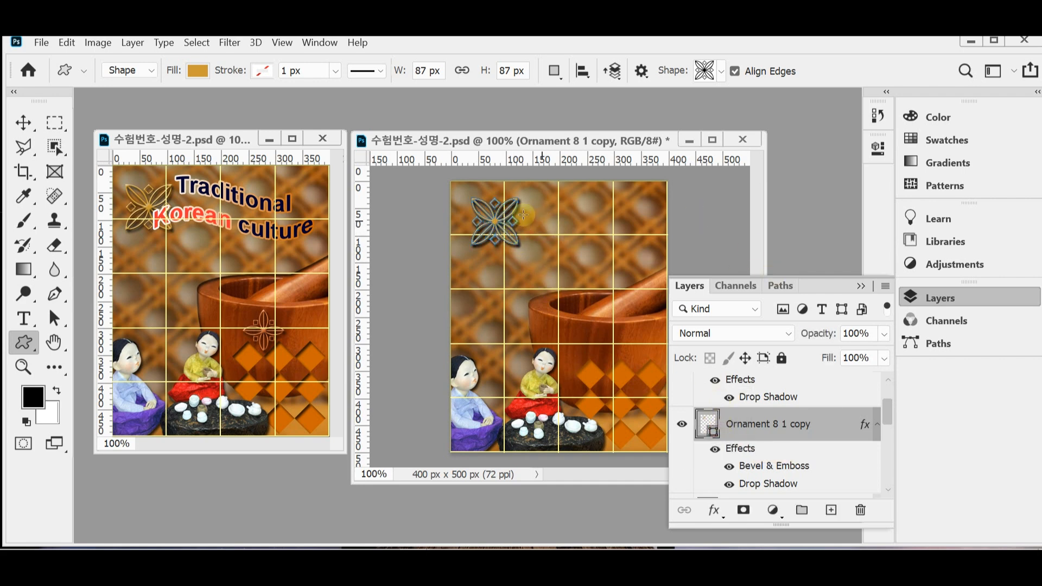
{"action": "key", "text": "ctrl+t"}
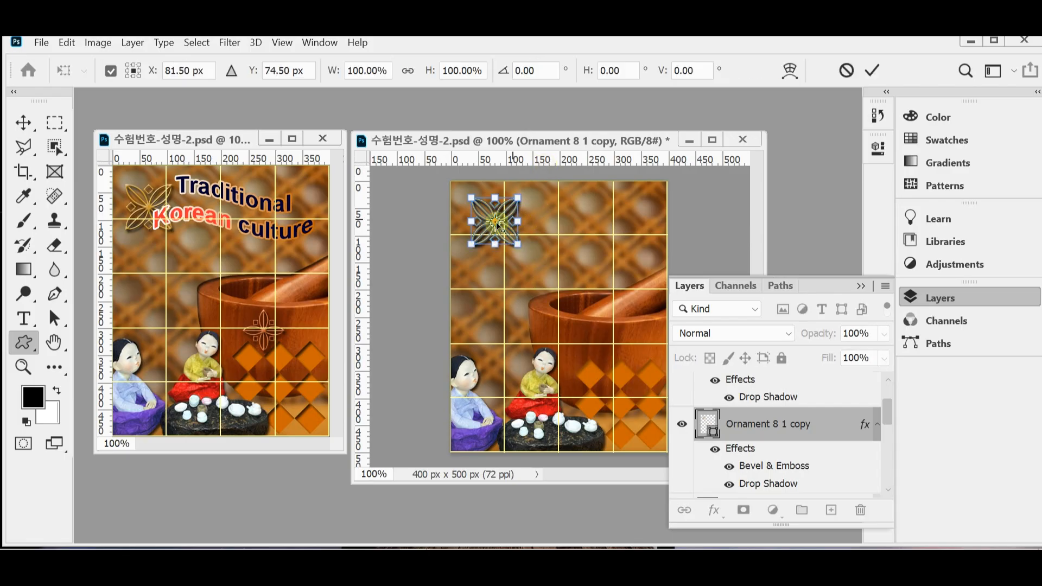
{"action": "left_click_drag", "start_coordinate": [494, 221], "coordinate": [474, 326]}
{"action": "left_click", "coordinate": [614, 368], "text": "ctrl"}
{"action": "left_click", "coordinate": [614, 367], "text": "ctrl"}
{"action": "left_click_drag", "start_coordinate": [548, 270], "coordinate": [597, 271]}
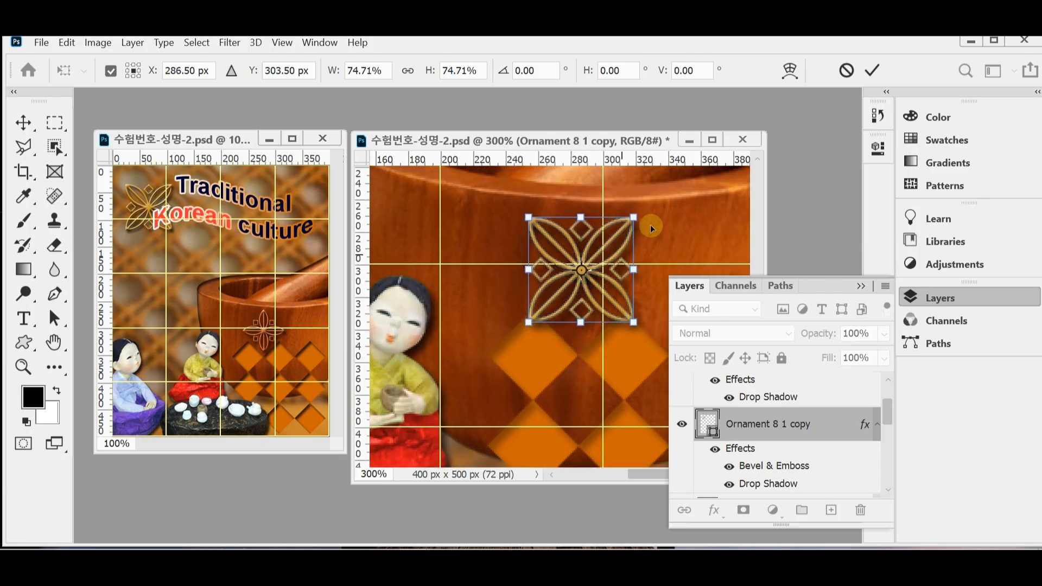
{"action": "left_click_drag", "start_coordinate": [633, 217], "coordinate": [623, 226]}
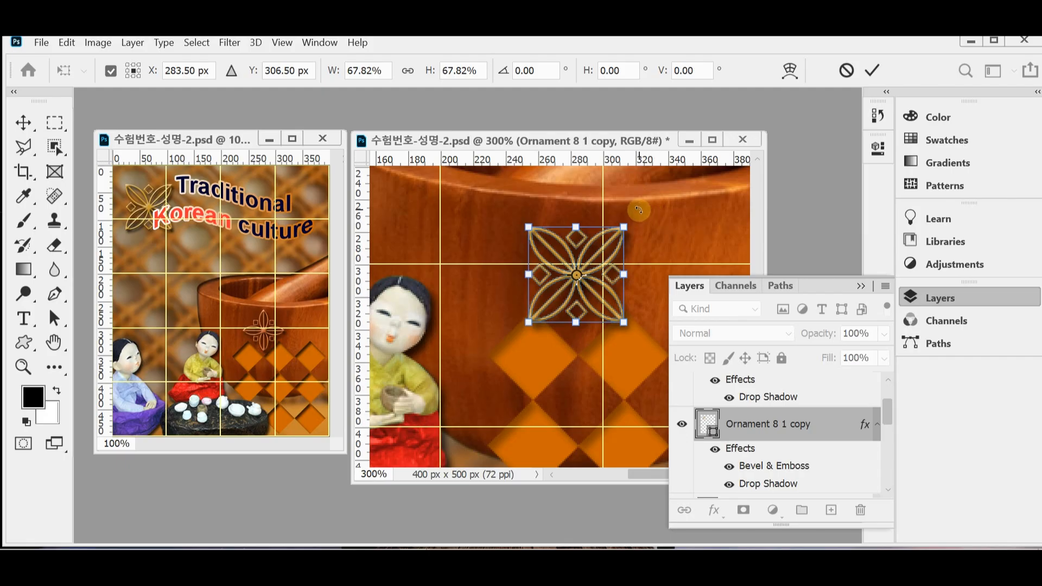
Rotate the copied ornament 45°, centre it at about X 288.5 px, Y 302.5 px, and apply the transform.
{"action": "left_click_drag", "start_coordinate": [639, 210], "coordinate": [659, 271]}
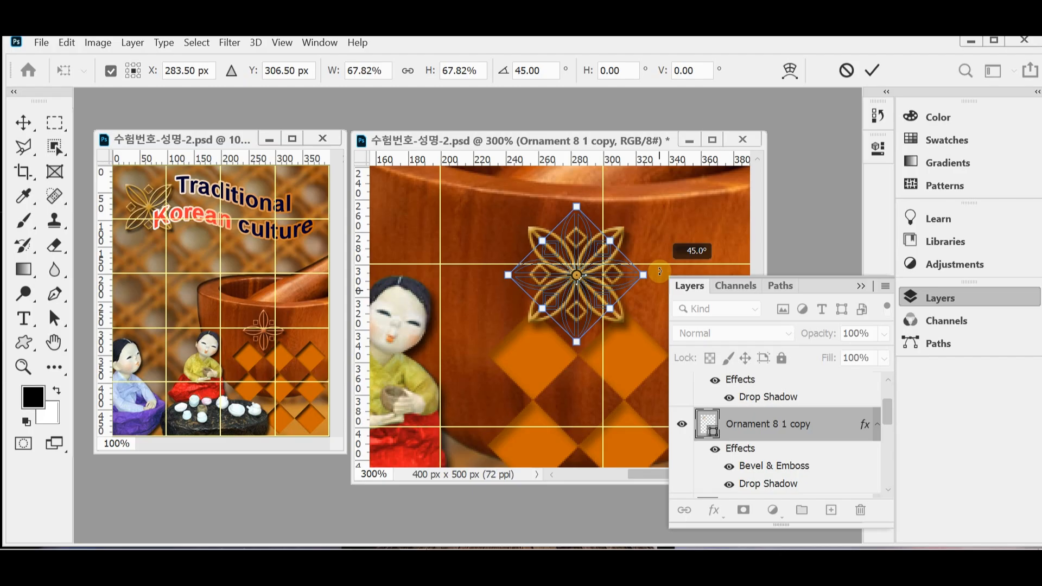
{"action": "left_click_drag", "start_coordinate": [659, 271], "coordinate": [659, 272]}
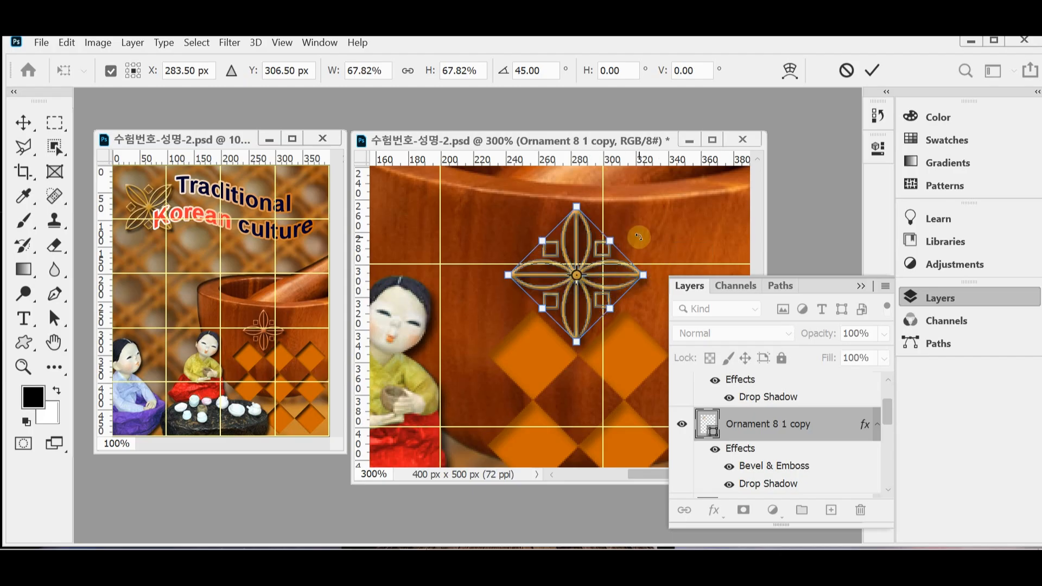
{"action": "left_click_drag", "start_coordinate": [652, 230], "coordinate": [648, 219]}
{"action": "left_click_drag", "start_coordinate": [615, 280], "coordinate": [623, 275]}
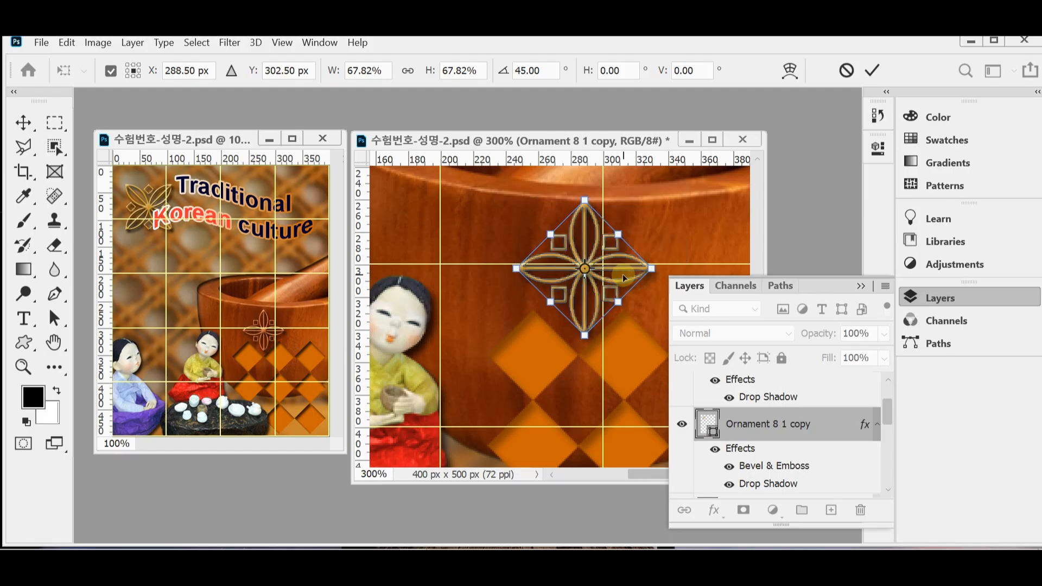
{"action": "key", "text": "u"}
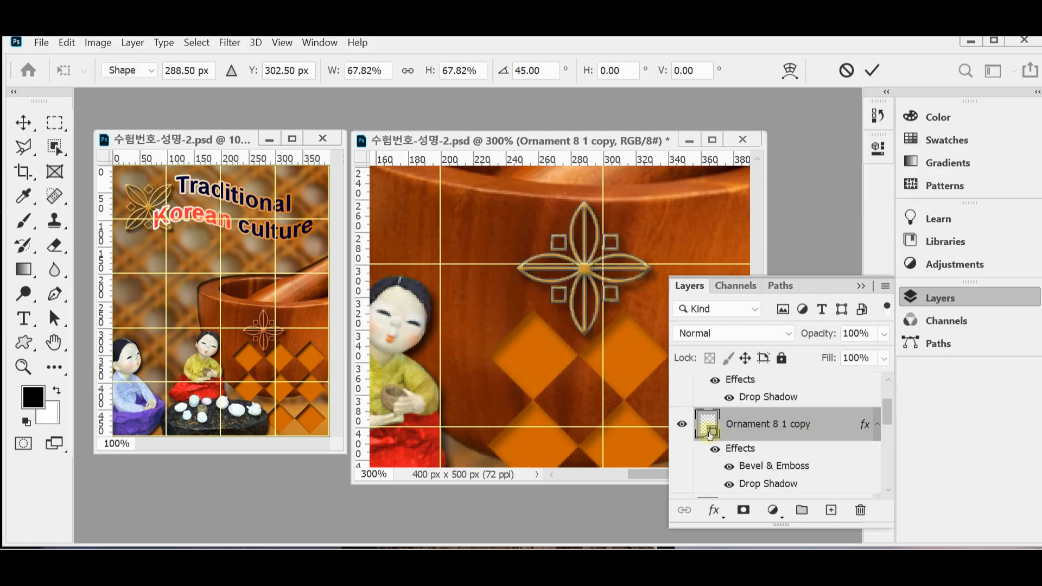
Set the copied flower ornament's fill colour to #c63.
{"action": "double_click", "coordinate": [709, 433]}
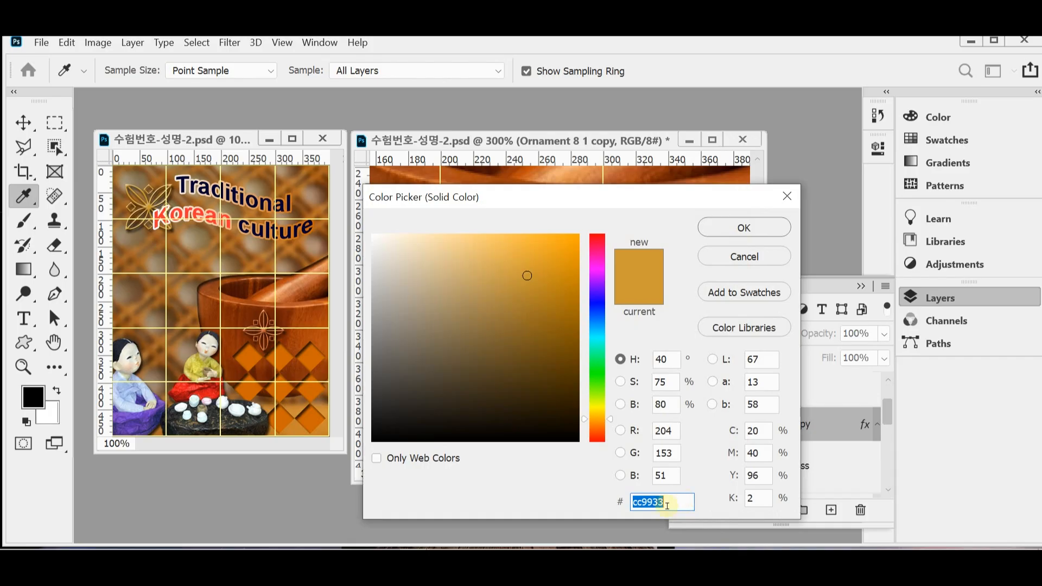
{"action": "left_click", "coordinate": [642, 501]}
{"action": "left_click_drag", "start_coordinate": [637, 502], "coordinate": [695, 501]}
{"action": "left_click", "coordinate": [698, 504]}
{"action": "left_click", "coordinate": [640, 501]}
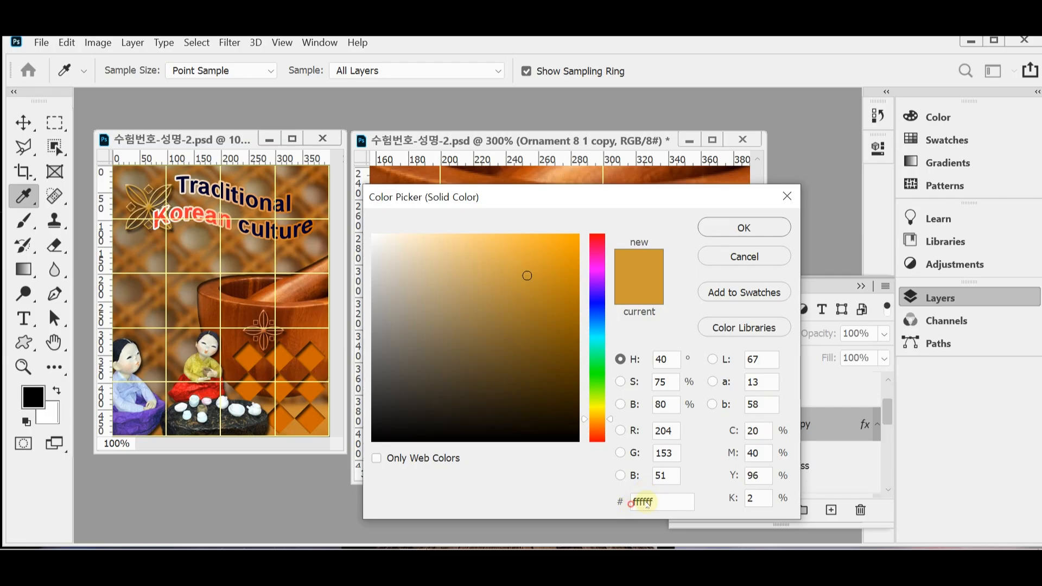
{"action": "left_click", "coordinate": [594, 263]}
{"action": "type", "text": "c"}
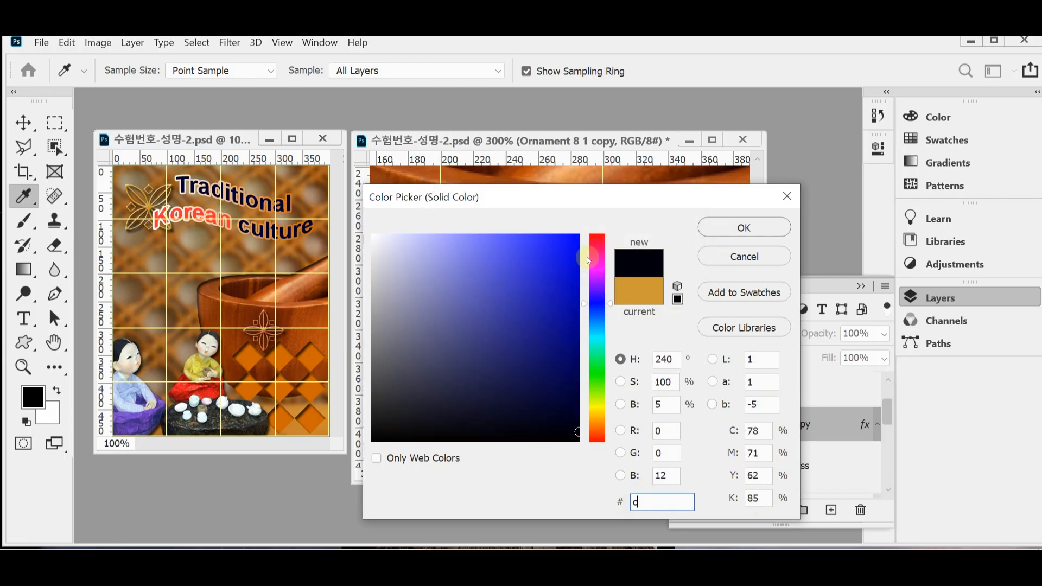
{"action": "type", "text": "63"}
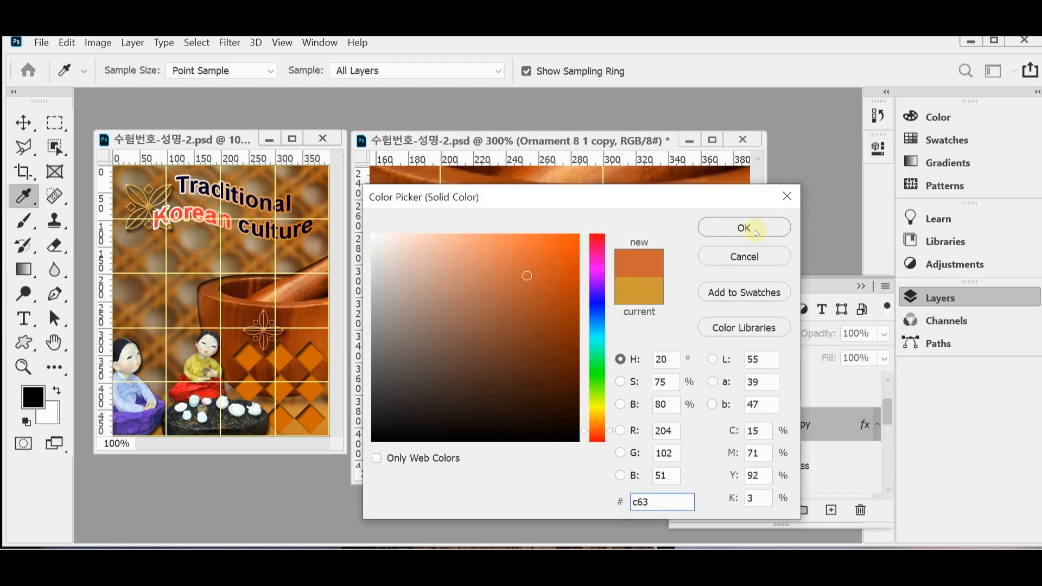
{"action": "left_click", "coordinate": [768, 239]}
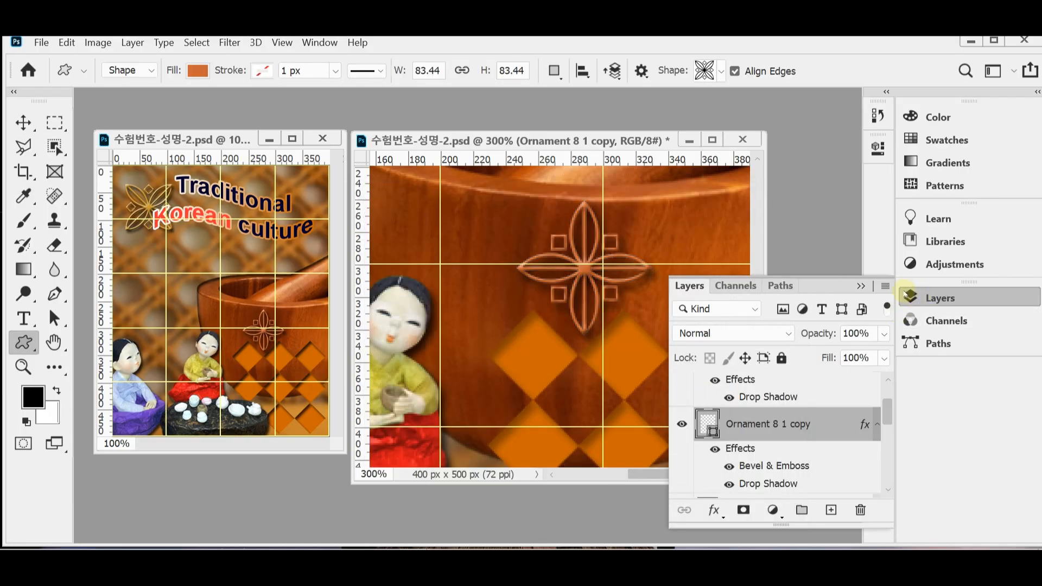
Copy the whole "Traditional Korean culture" title text from the finished reference poster.
{"action": "left_click", "coordinate": [628, 352], "text": "ctrl+alt"}
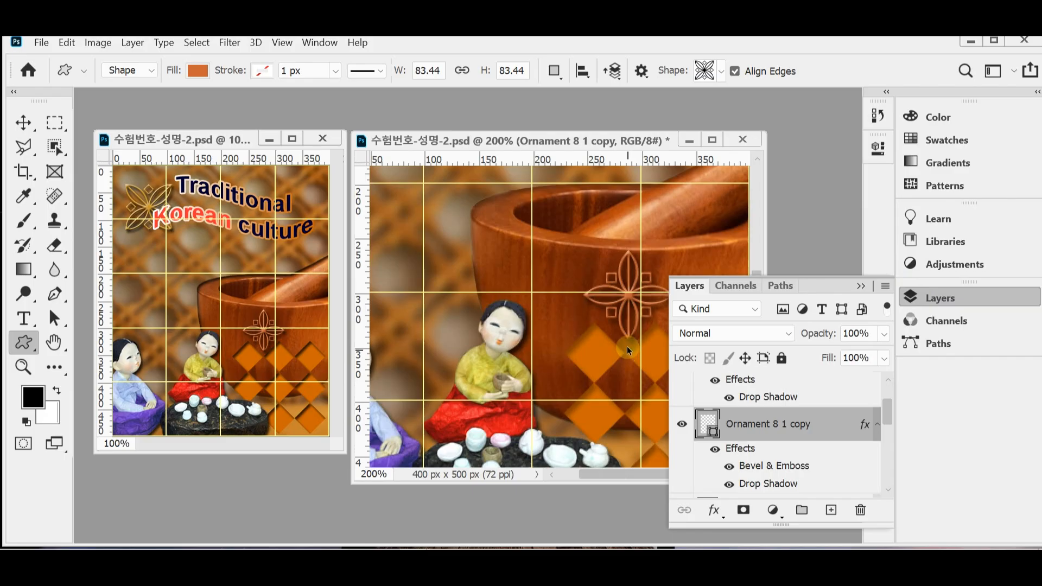
{"action": "left_click", "coordinate": [911, 297]}
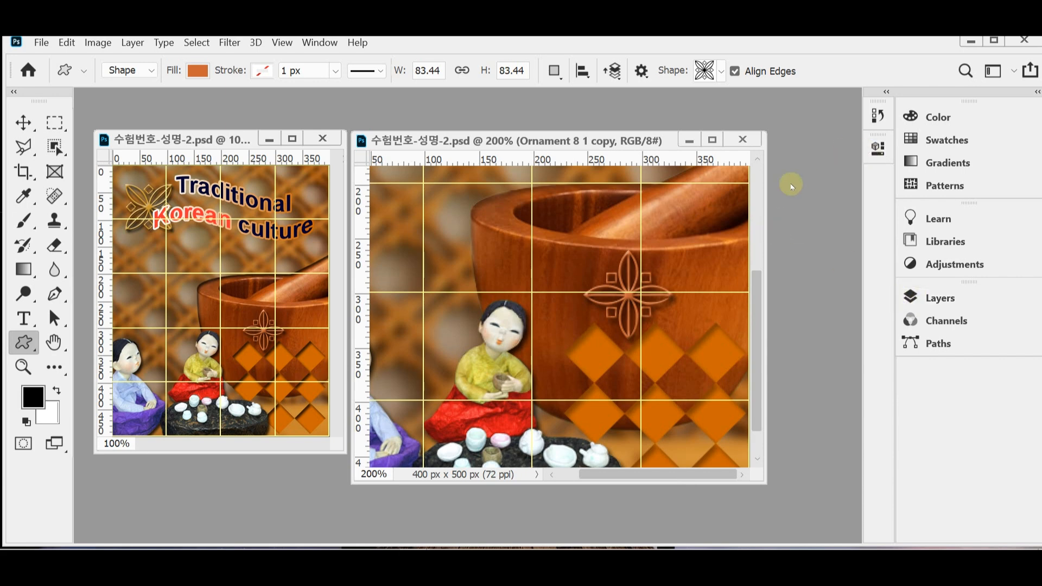
{"action": "left_click", "coordinate": [534, 320], "text": "ctrl+alt"}
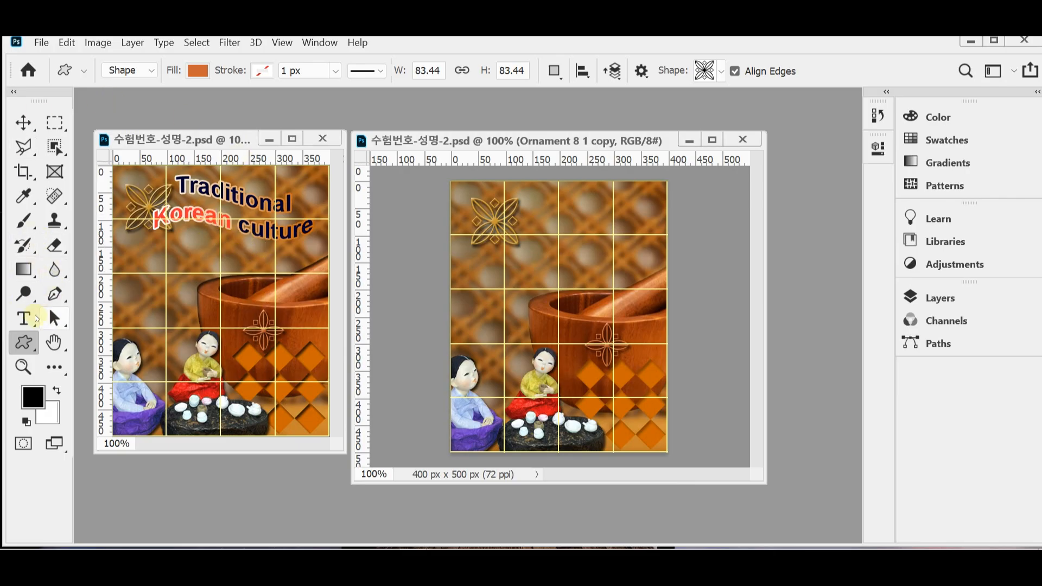
{"action": "left_click", "coordinate": [24, 323]}
{"action": "left_click", "coordinate": [81, 319]}
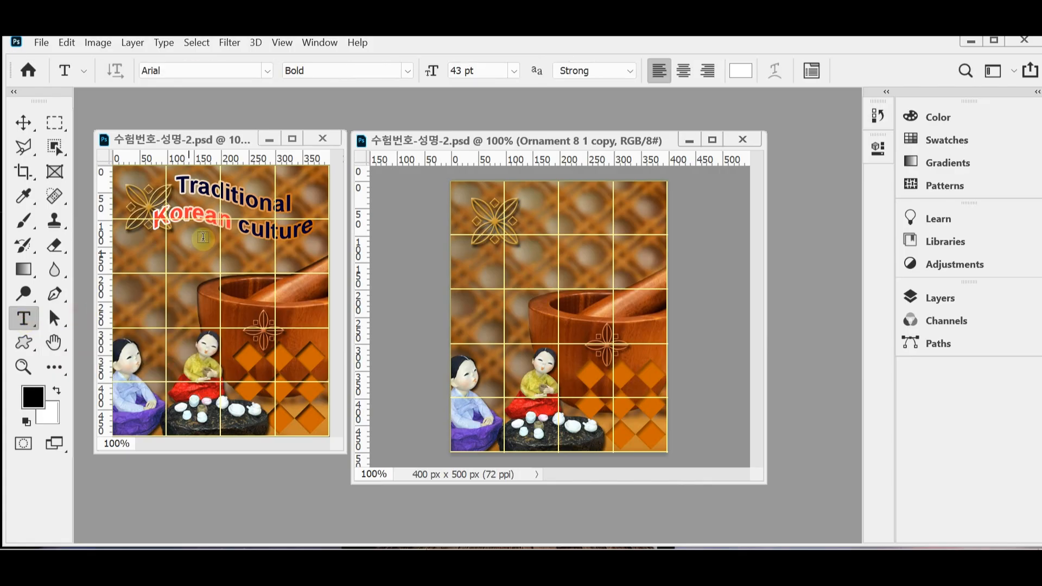
{"action": "left_click", "coordinate": [269, 202]}
{"action": "left_click", "coordinate": [292, 206]}
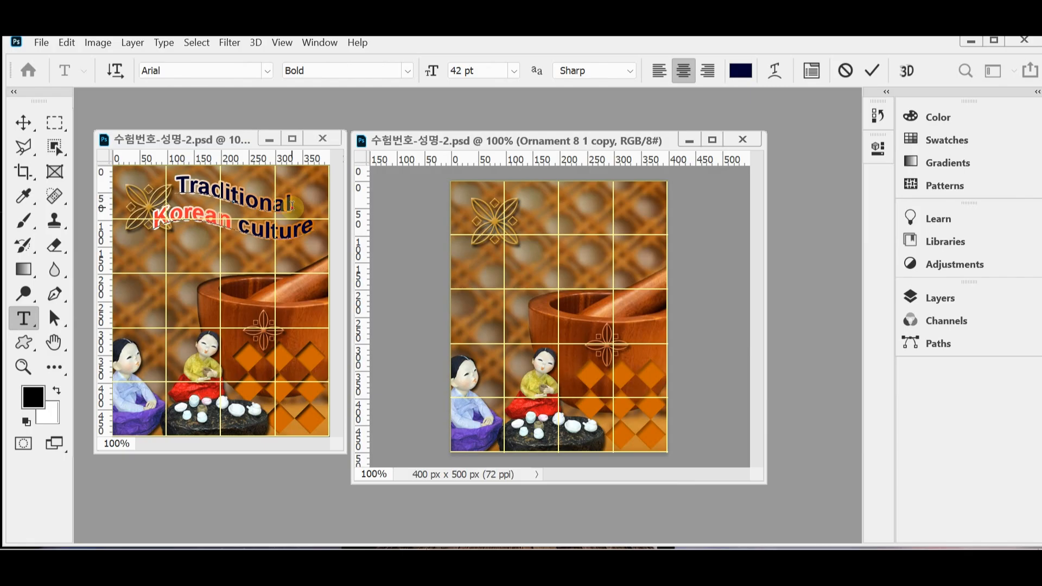
{"action": "left_click", "coordinate": [278, 233]}
{"action": "key", "text": "ctrl+a"}
{"action": "key", "text": "ctrl+c"}
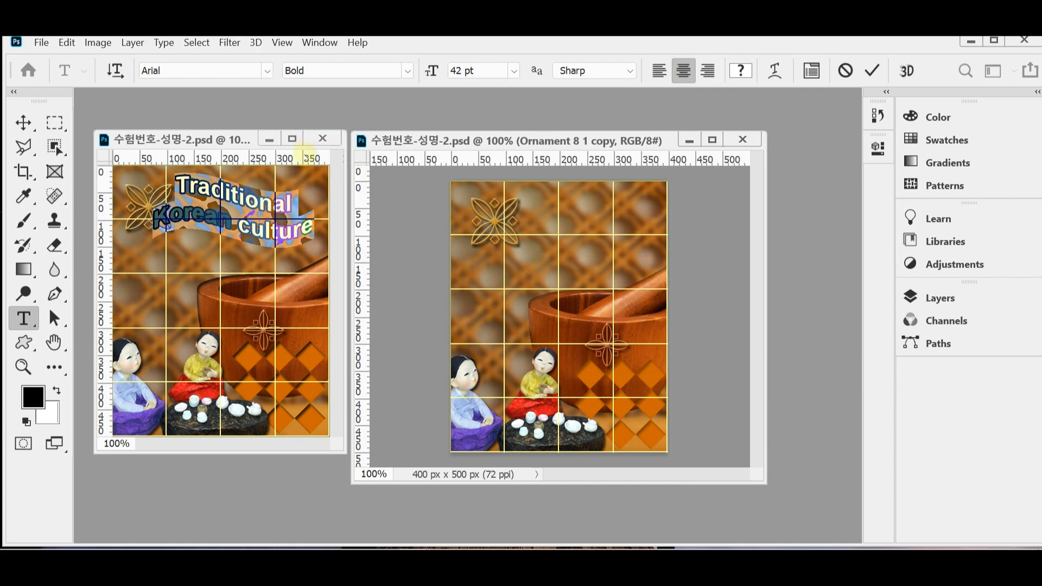
{"action": "key", "text": "ctrl+Return"}
Paste the copied title as new text in the working poster and place it beside the upper flower ornament.
{"action": "left_click", "coordinate": [511, 140]}
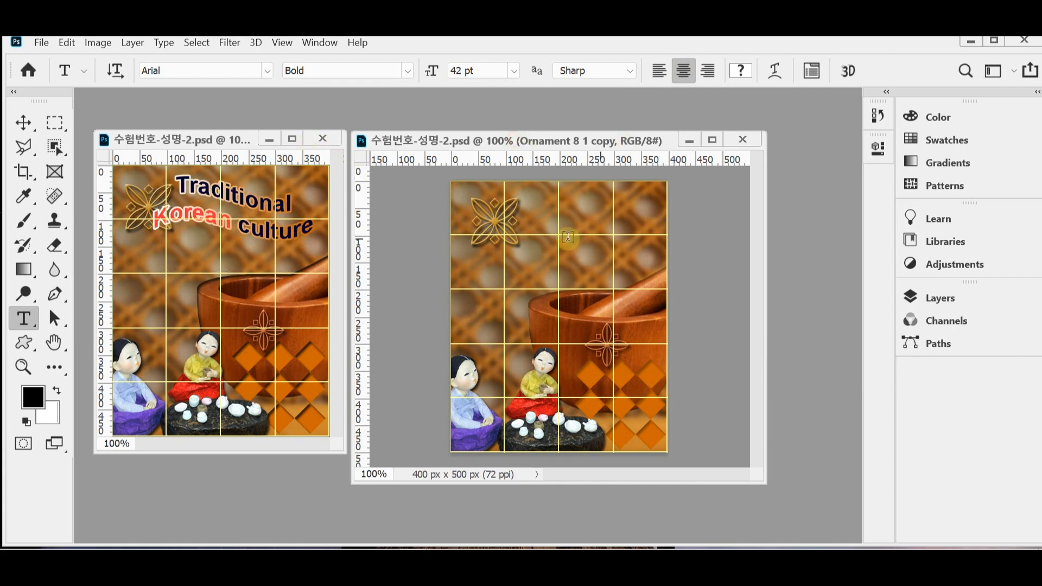
{"action": "left_click", "coordinate": [514, 221]}
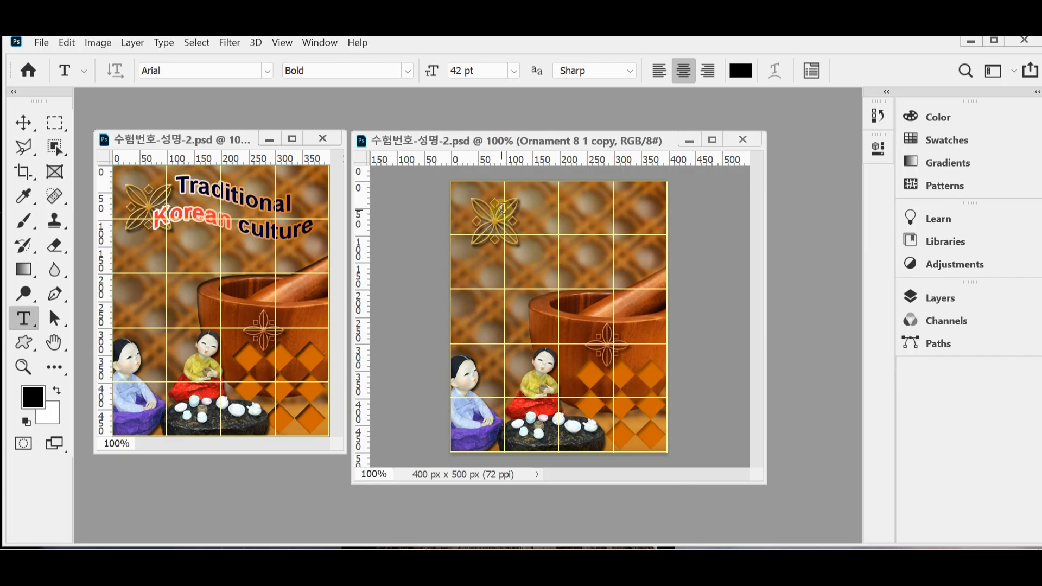
{"action": "left_click", "coordinate": [501, 208]}
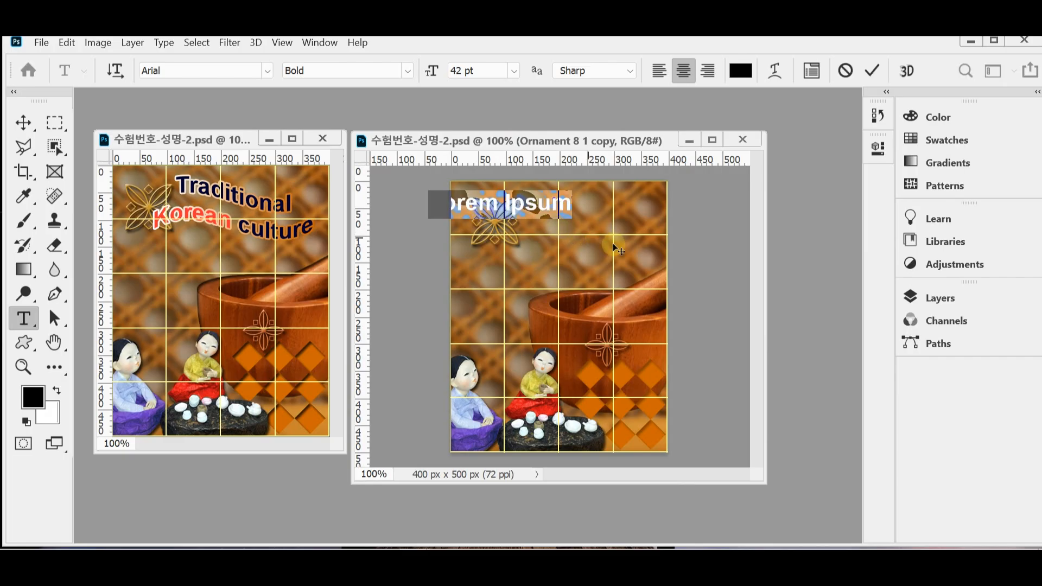
{"action": "key", "text": "ctrl+v"}
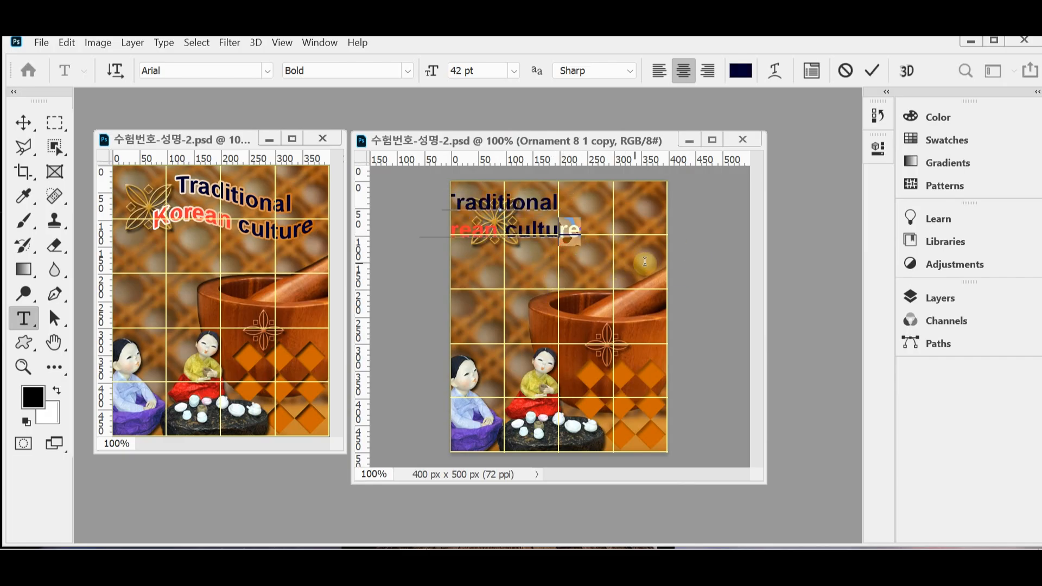
{"action": "left_click_drag", "start_coordinate": [547, 268], "coordinate": [612, 270]}
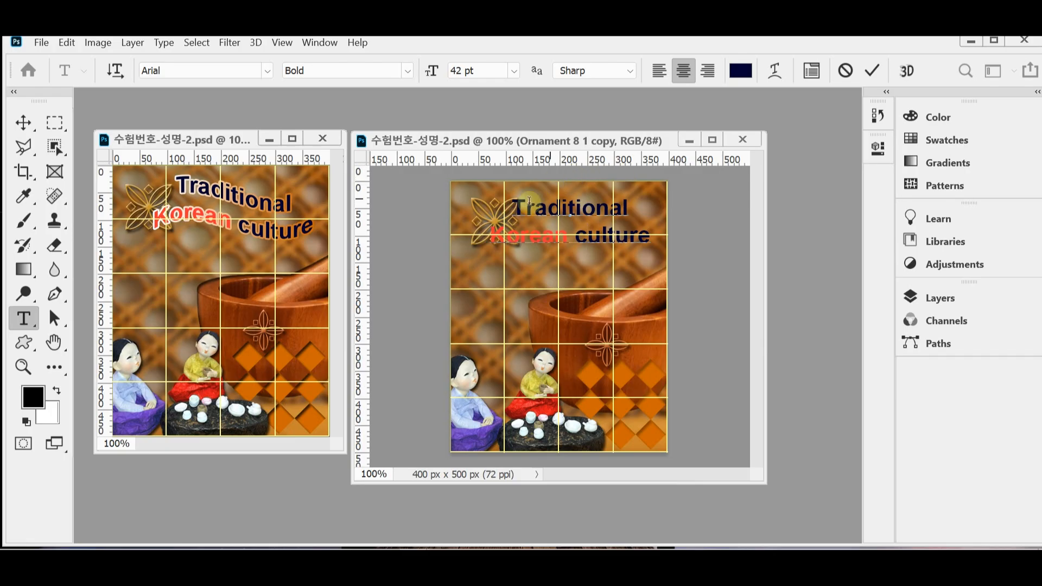
Check the text colours of the words "Traditional" and "Korean" in the pasted title.
{"action": "left_click_drag", "start_coordinate": [530, 203], "coordinate": [583, 206]}
{"action": "left_click", "coordinate": [740, 71]}
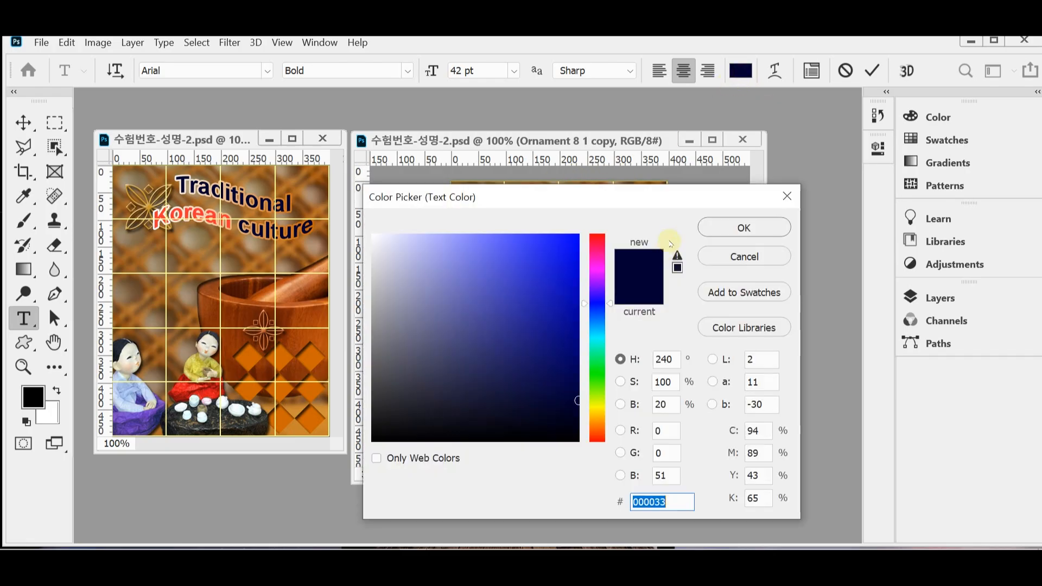
{"action": "left_click", "coordinate": [756, 253]}
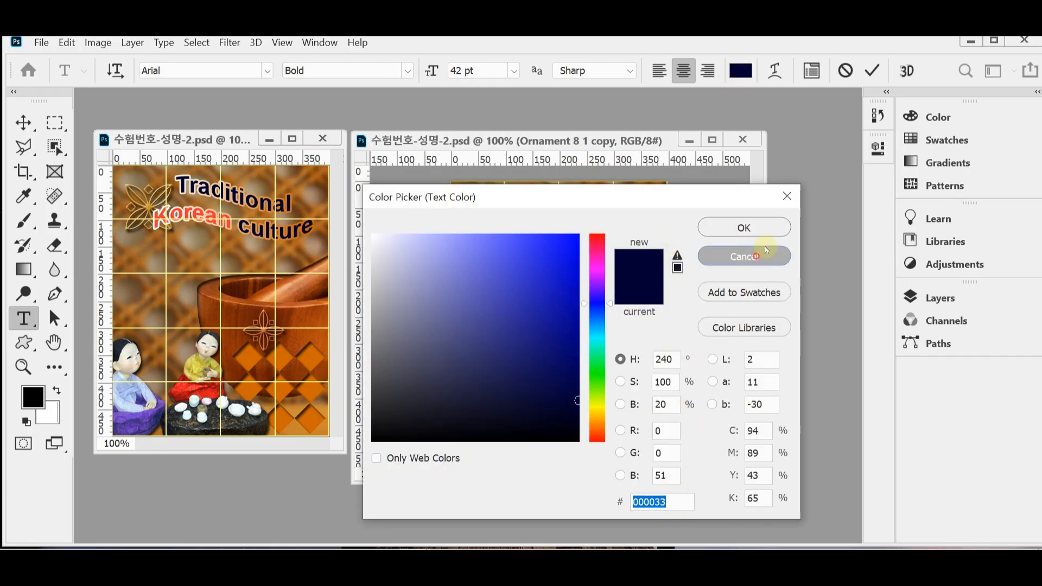
{"action": "left_click_drag", "start_coordinate": [491, 237], "coordinate": [567, 238]}
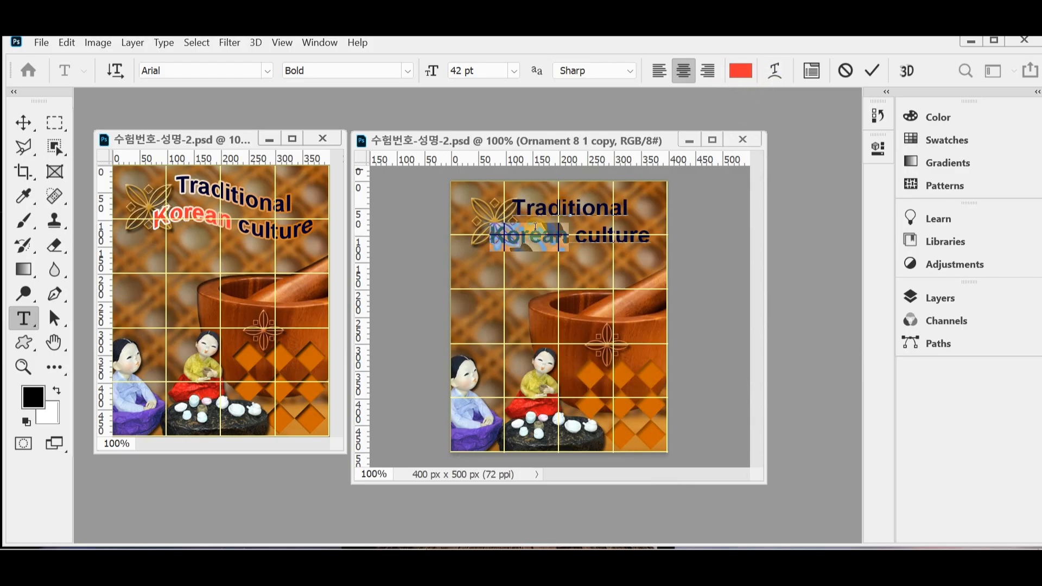
{"action": "left_click", "coordinate": [511, 239]}
{"action": "double_click", "coordinate": [519, 237]}
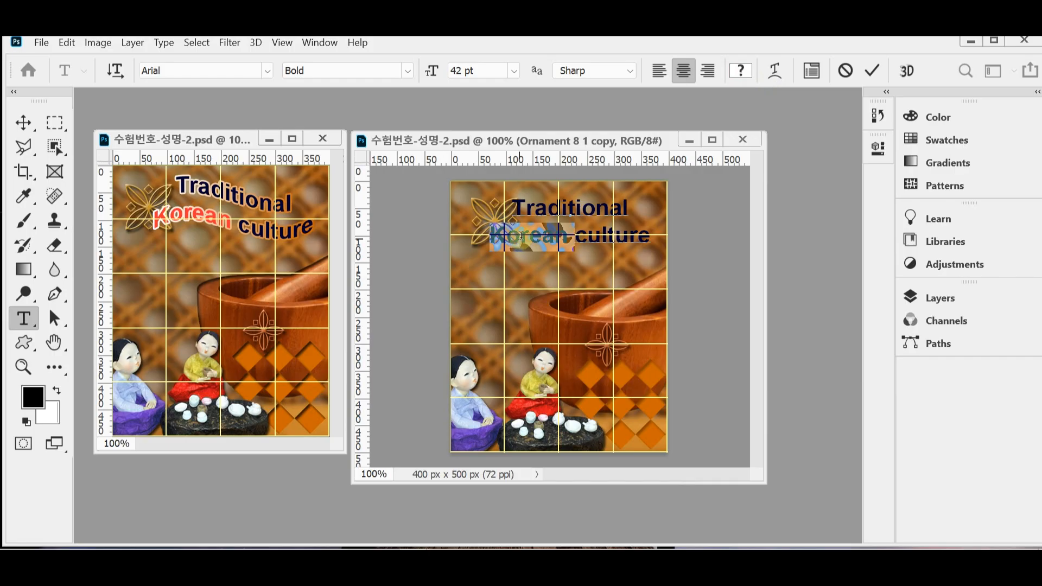
{"action": "left_click", "coordinate": [548, 231]}
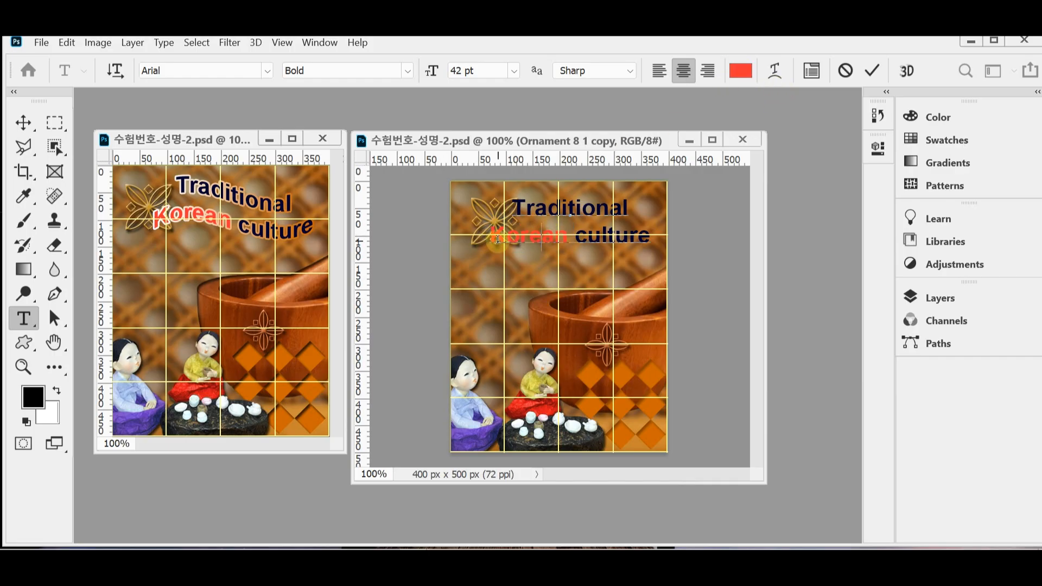
{"action": "left_click_drag", "start_coordinate": [490, 239], "coordinate": [562, 241]}
{"action": "left_click", "coordinate": [744, 74]}
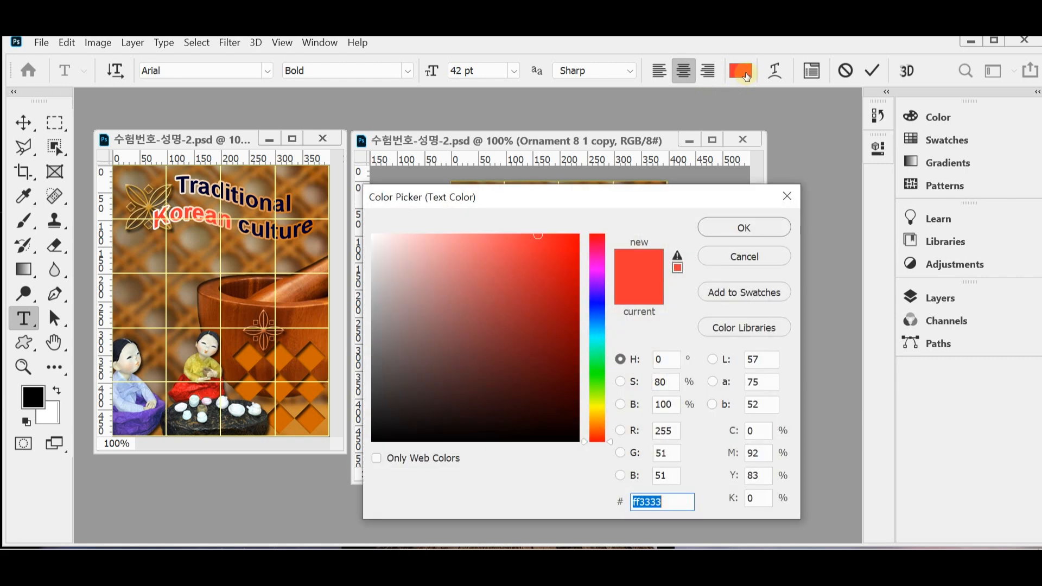
{"action": "left_click", "coordinate": [775, 233]}
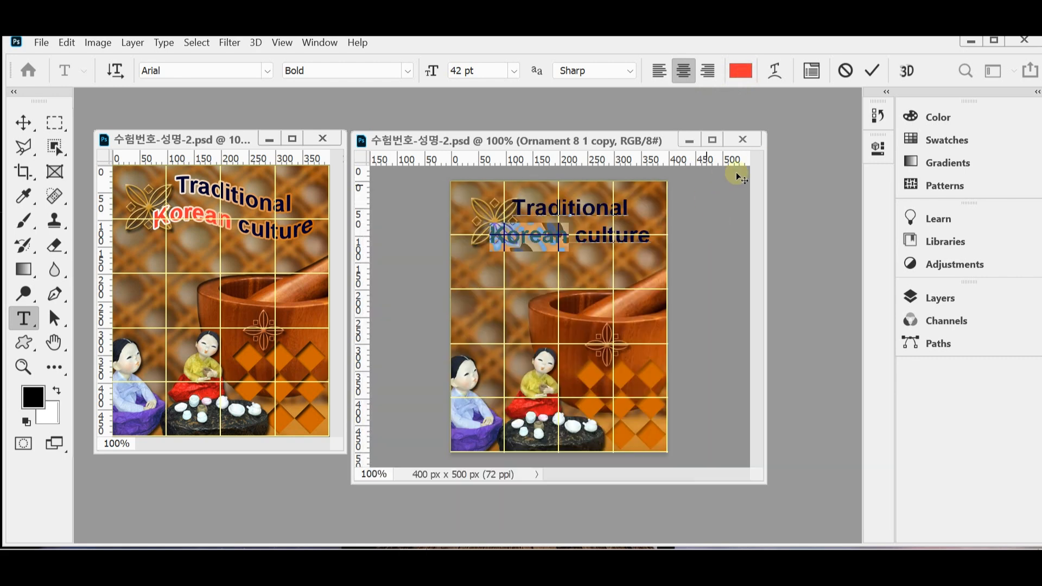
{"action": "left_click", "coordinate": [599, 233]}
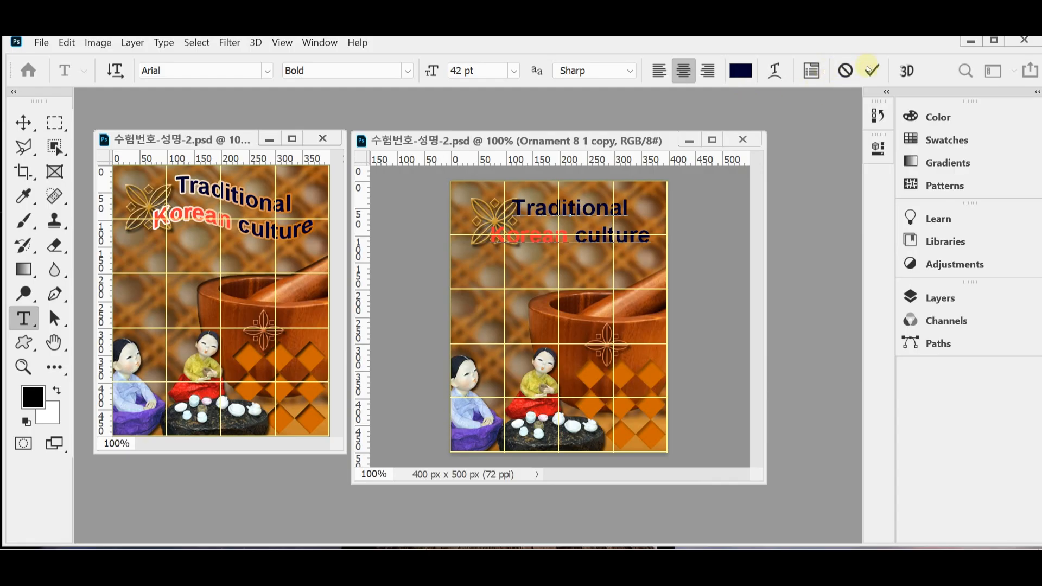
Warp the title text with the Flag style at 30% bend and shift it slightly away from the upper flower ornament.
{"action": "left_click", "coordinate": [775, 70]}
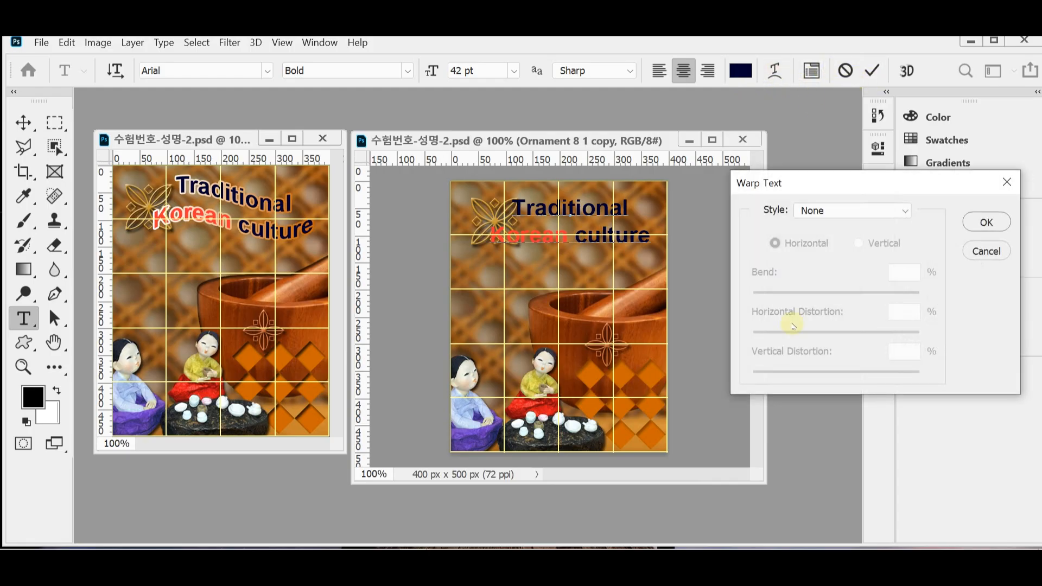
{"action": "left_click", "coordinate": [830, 214]}
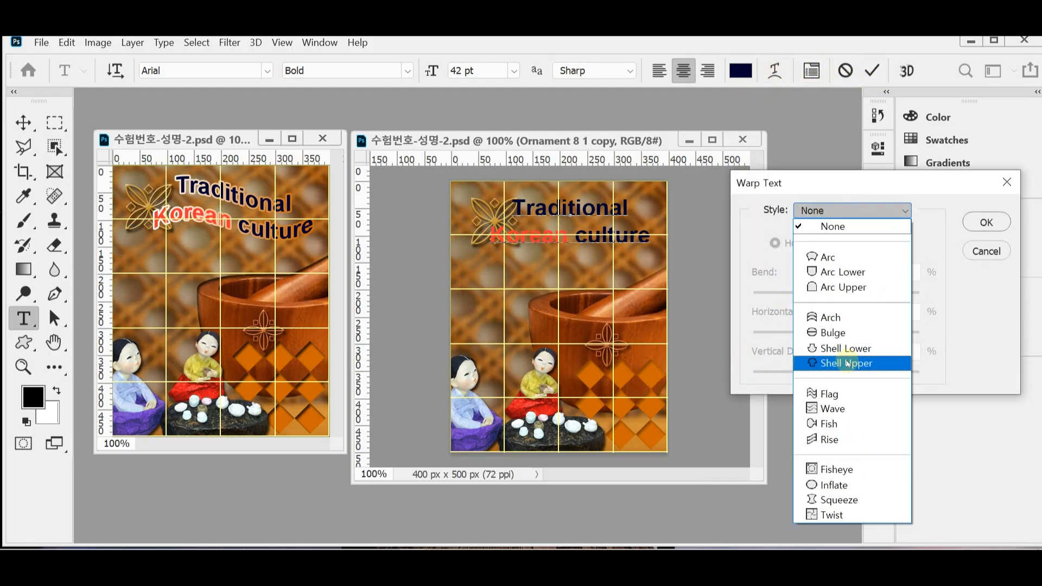
{"action": "left_click", "coordinate": [849, 398]}
{"action": "left_click_drag", "start_coordinate": [921, 272], "coordinate": [890, 278]}
{"action": "type", "text": "30"}
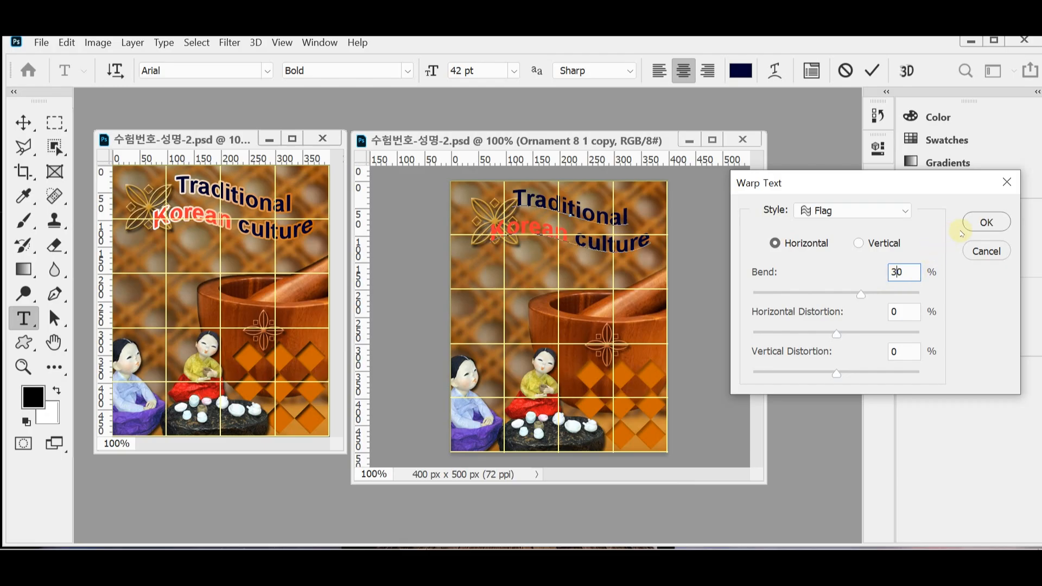
{"action": "left_click", "coordinate": [612, 280]}
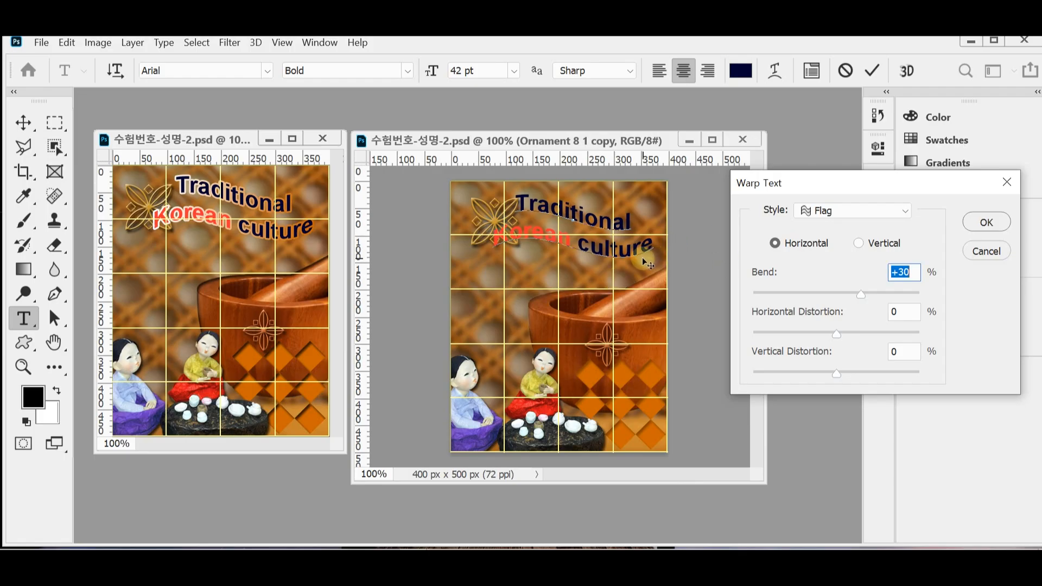
{"action": "key", "text": "Return"}
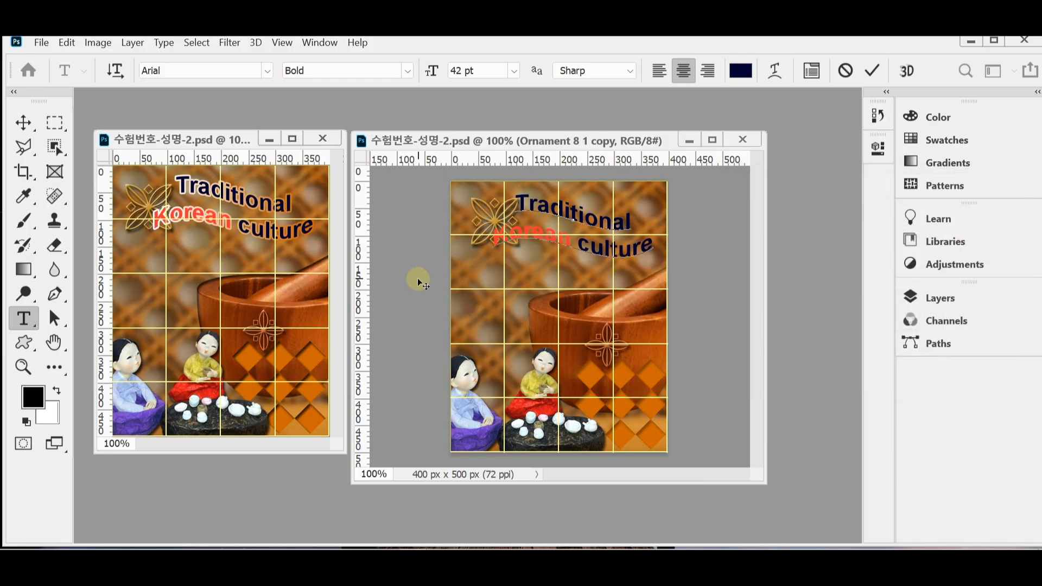
Add a Stroke layer style to the title text layer, 3 px in size with a Gradient fill type.
{"action": "left_click", "coordinate": [944, 308]}
{"action": "left_click", "coordinate": [712, 511]}
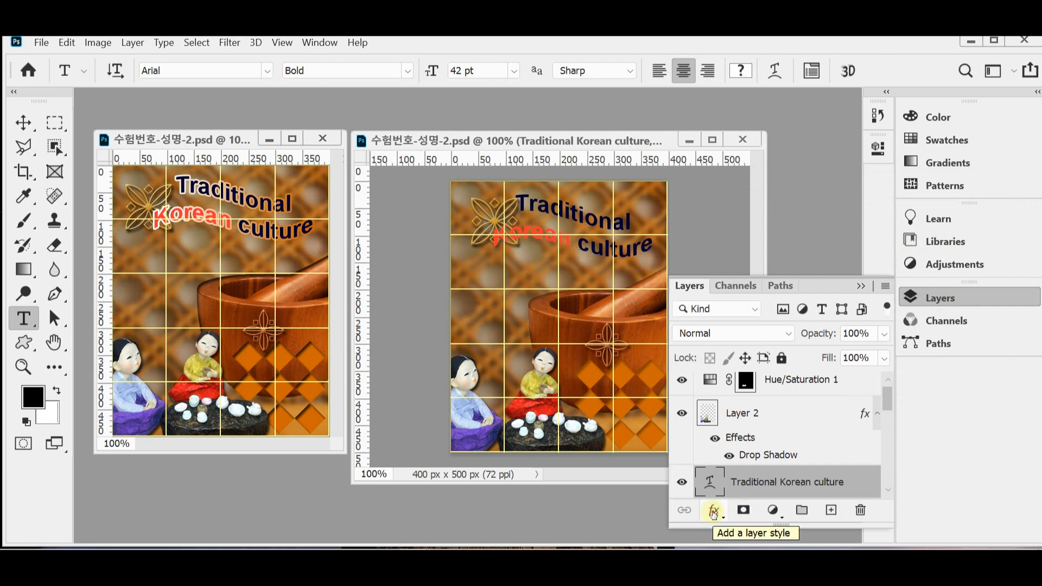
{"action": "left_click", "coordinate": [713, 512]}
{"action": "left_click", "coordinate": [775, 391]}
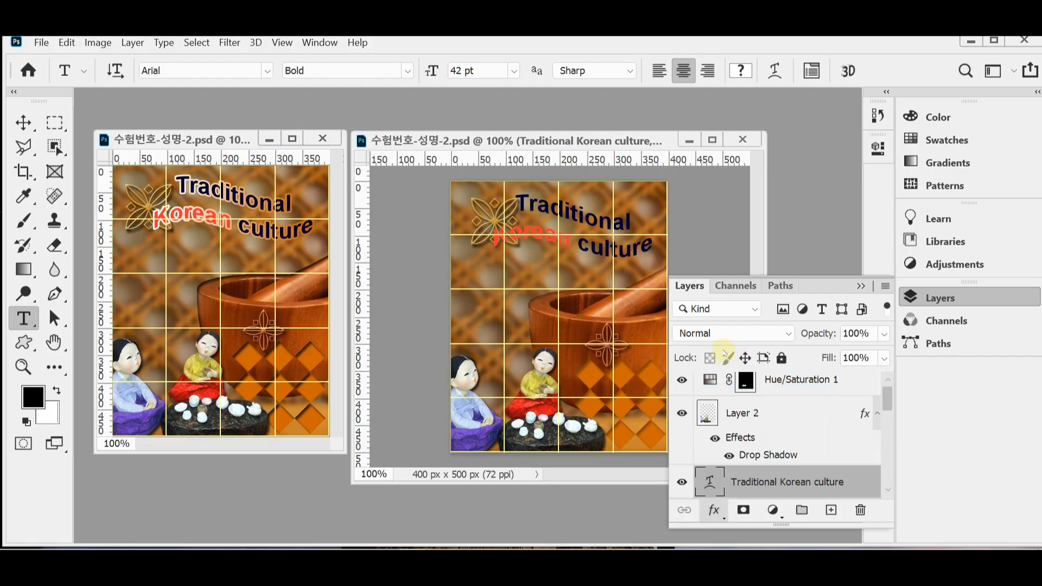
{"action": "type", "text": "3"}
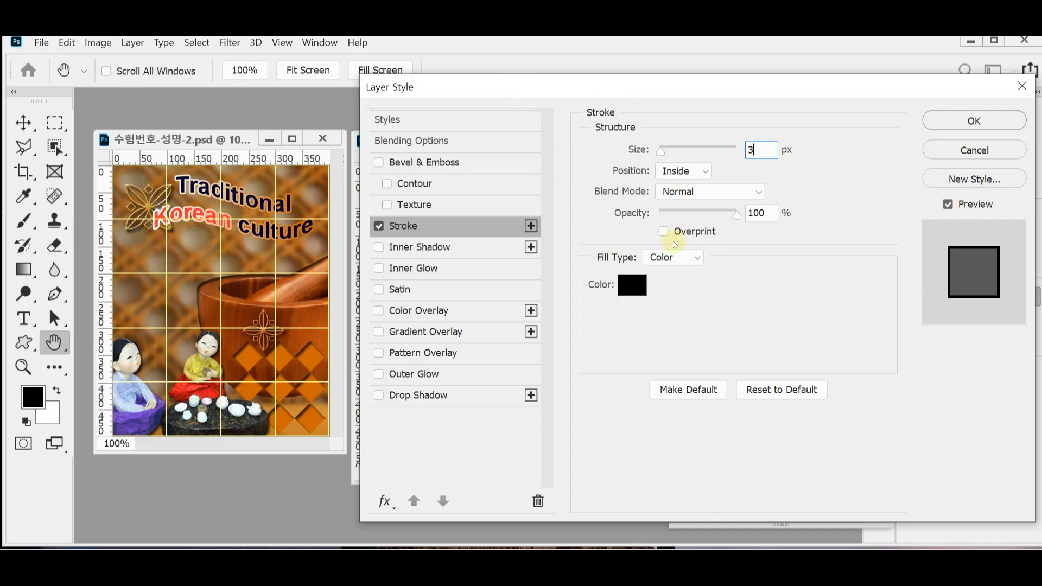
{"action": "left_click", "coordinate": [663, 258]}
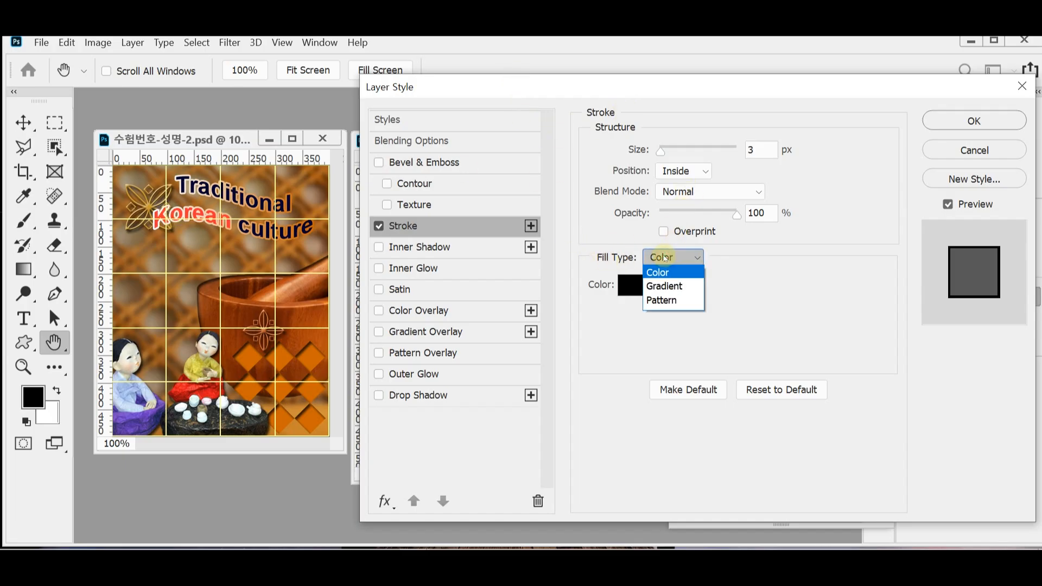
{"action": "left_click", "coordinate": [679, 284]}
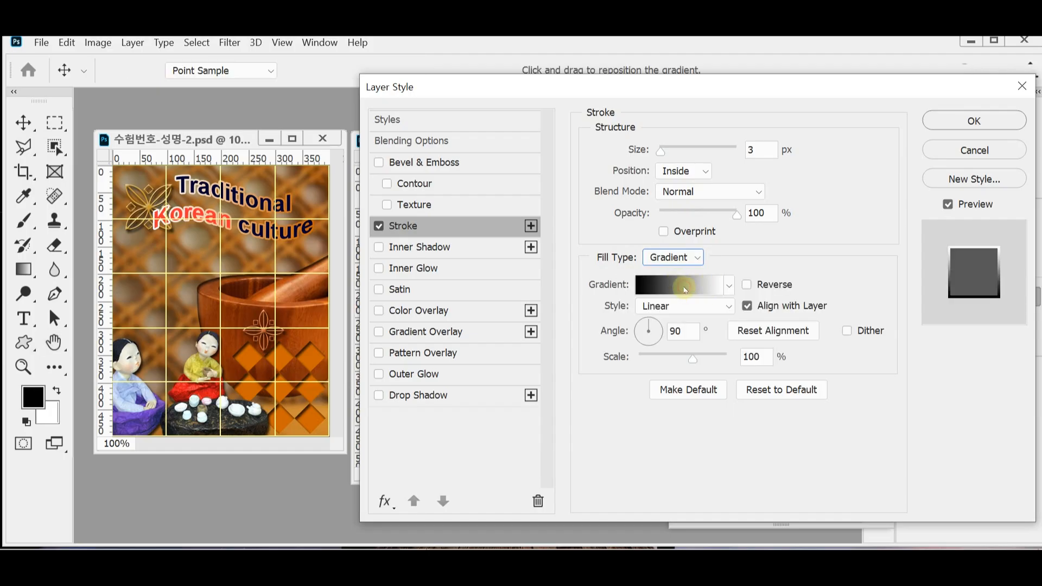
Define the stroke gradient as running from #cc6600 to white and accept it.
{"action": "left_click", "coordinate": [682, 284]}
{"action": "left_click", "coordinate": [576, 401]}
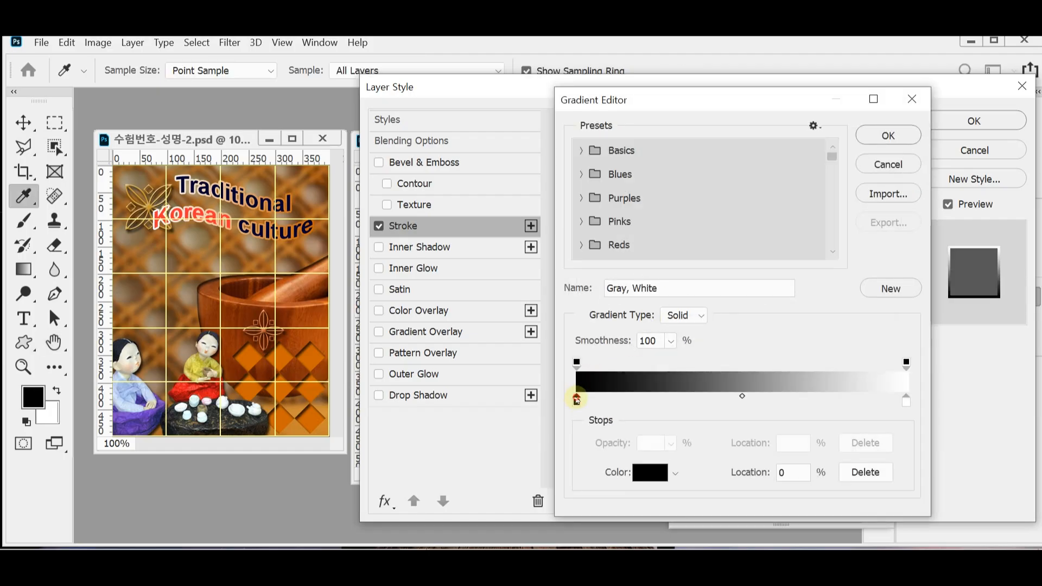
{"action": "double_click", "coordinate": [576, 401]}
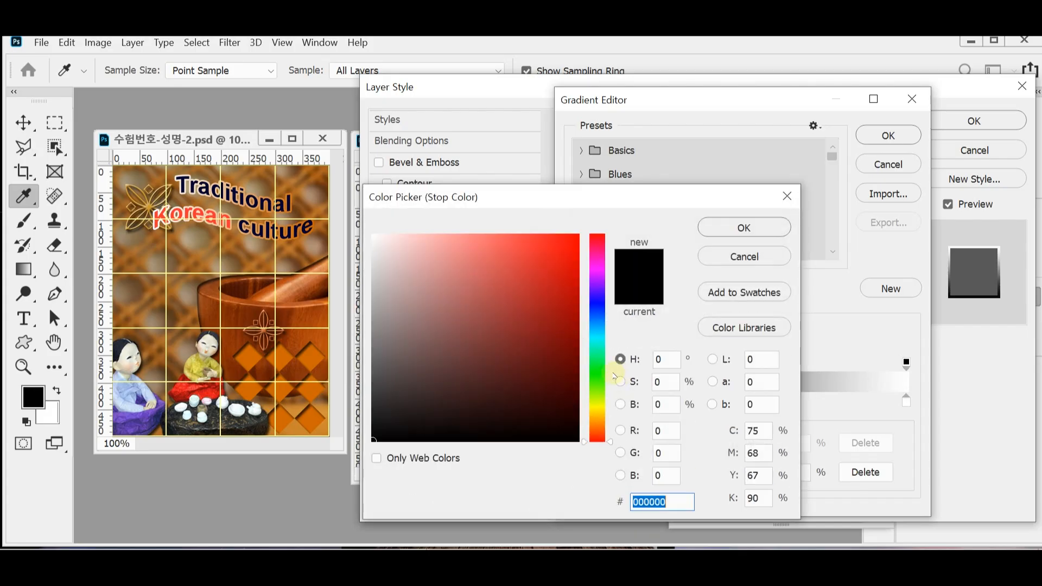
{"action": "type", "text": "c60"}
{"action": "left_click", "coordinate": [759, 231]}
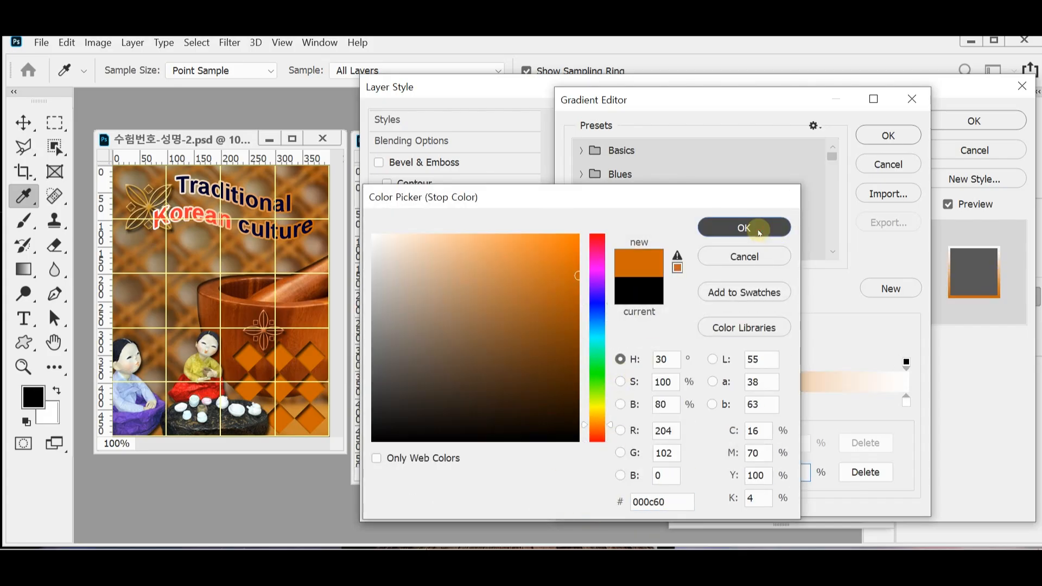
{"action": "left_click", "coordinate": [906, 404]}
{"action": "double_click", "coordinate": [905, 404]}
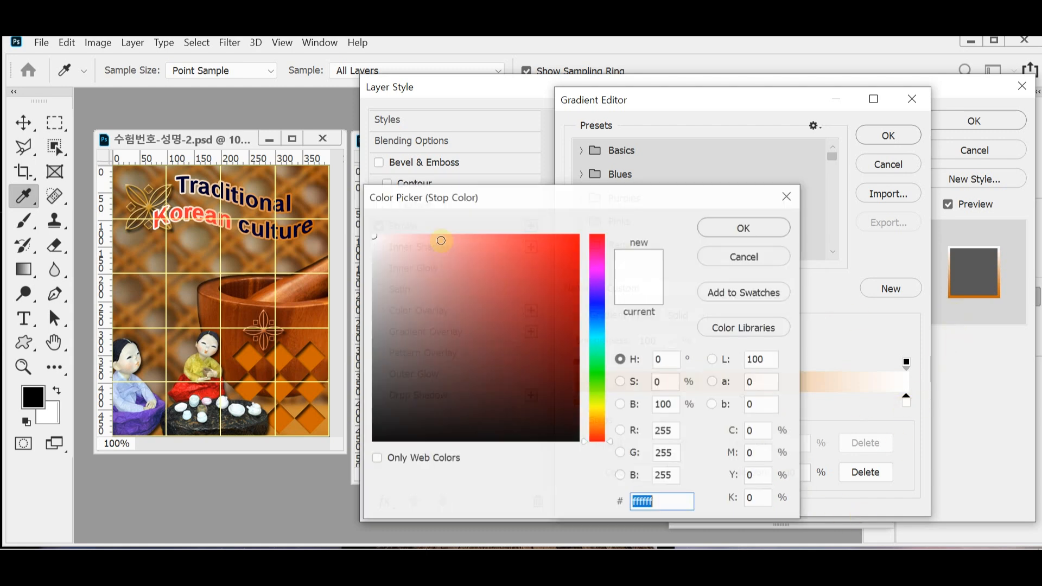
{"action": "left_click_drag", "start_coordinate": [384, 239], "coordinate": [370, 232]}
{"action": "left_click", "coordinate": [728, 228]}
{"action": "left_click", "coordinate": [888, 135]}
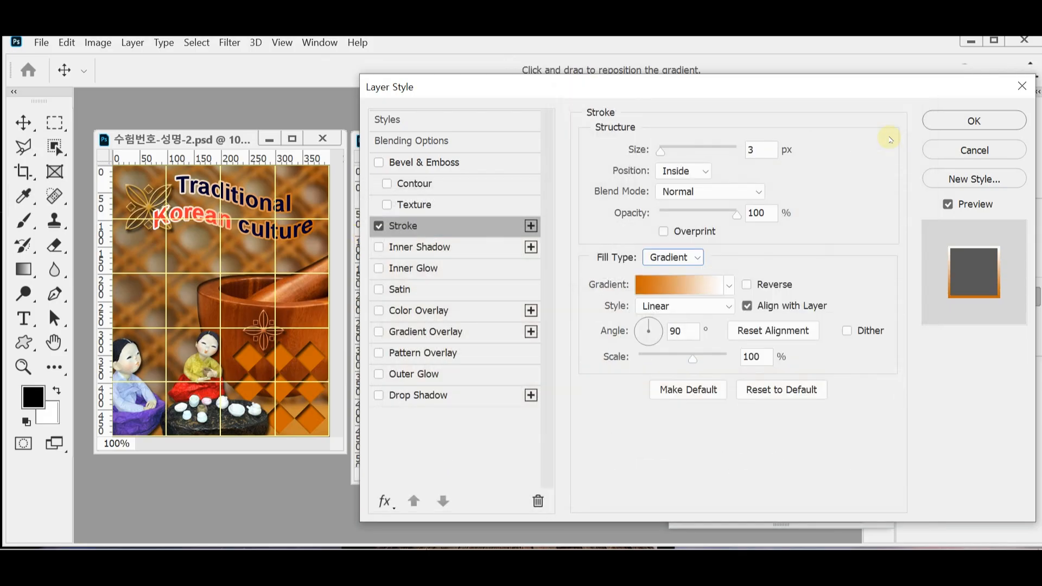
Set the title's stroke position to Outside and its gradient angle to 180°, and apply the layer style.
{"action": "mouse_move", "coordinate": [624, 87]}
{"action": "left_mouse_down"}
{"action": "mouse_move", "coordinate": [612, 293]}
{"action": "mouse_move", "coordinate": [681, 247]}
{"action": "mouse_move", "coordinate": [686, 220]}
{"action": "left_mouse_up"}
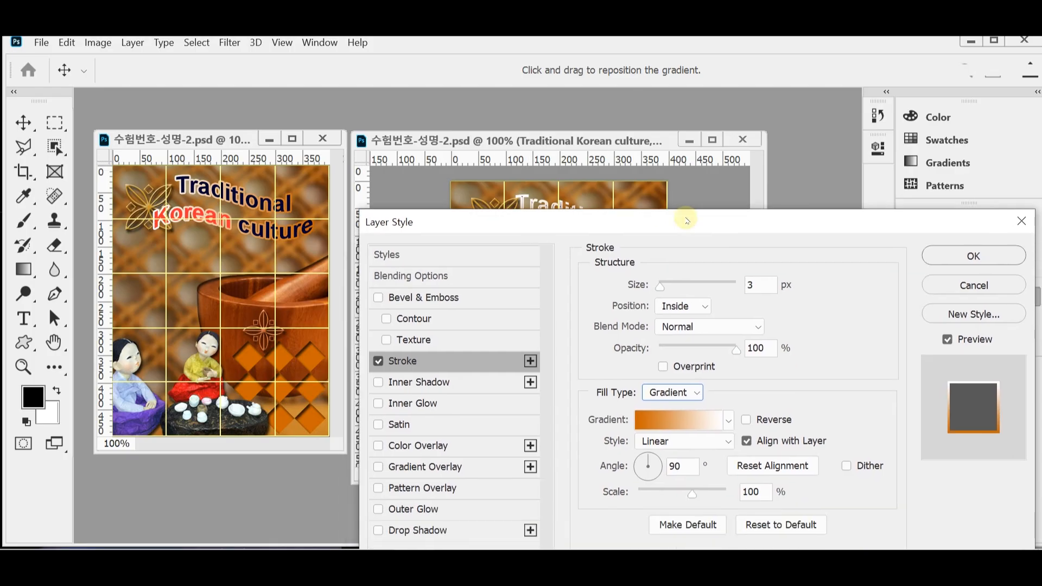
{"action": "left_click", "coordinate": [682, 306]}
{"action": "left_click", "coordinate": [693, 323]}
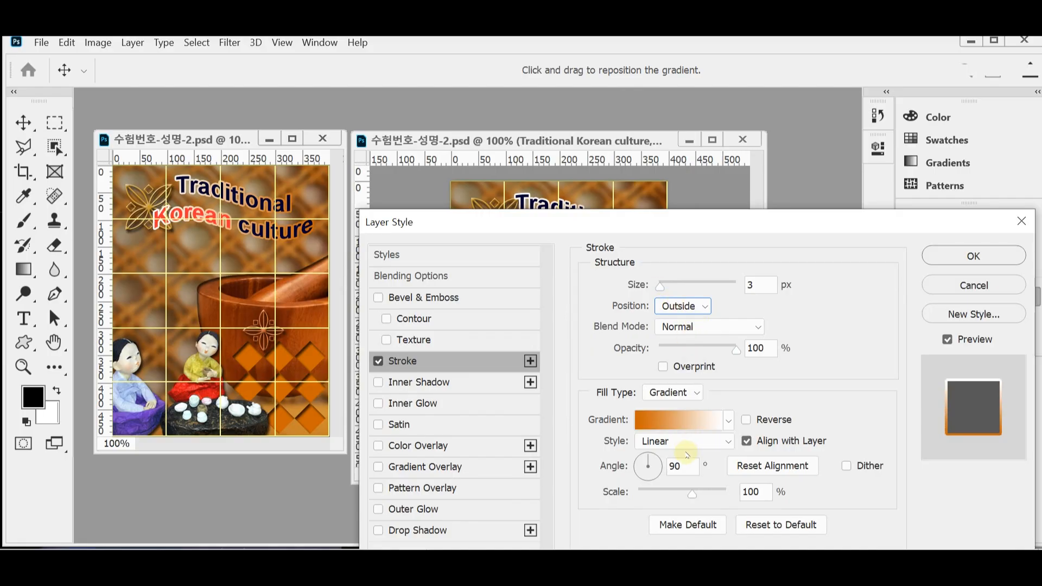
{"action": "double_click", "coordinate": [685, 470]}
{"action": "type", "text": "19"}
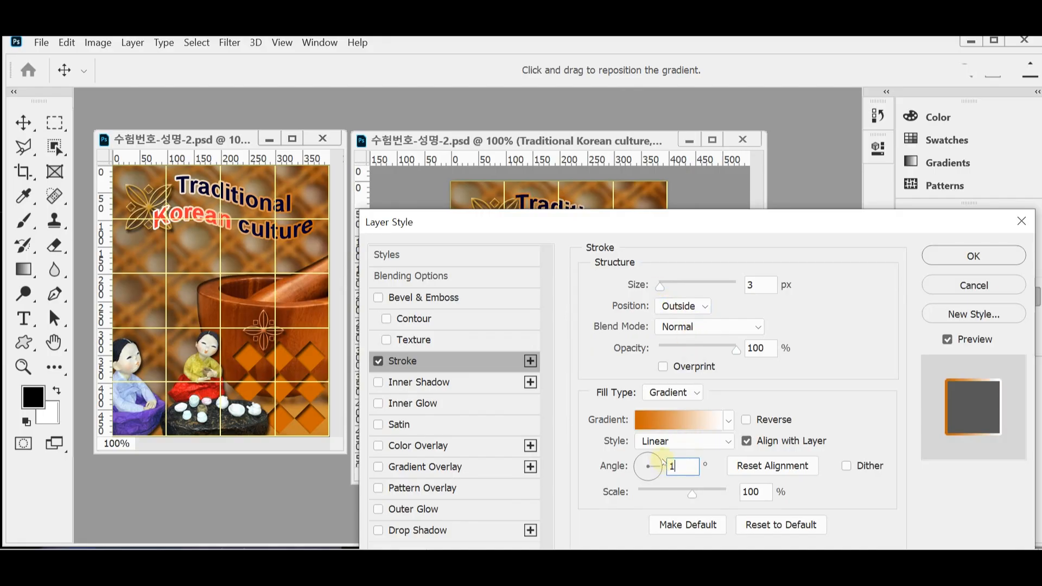
{"action": "double_click", "coordinate": [684, 465]}
{"action": "type", "text": "180"}
{"action": "left_click_drag", "start_coordinate": [614, 223], "coordinate": [617, 286]}
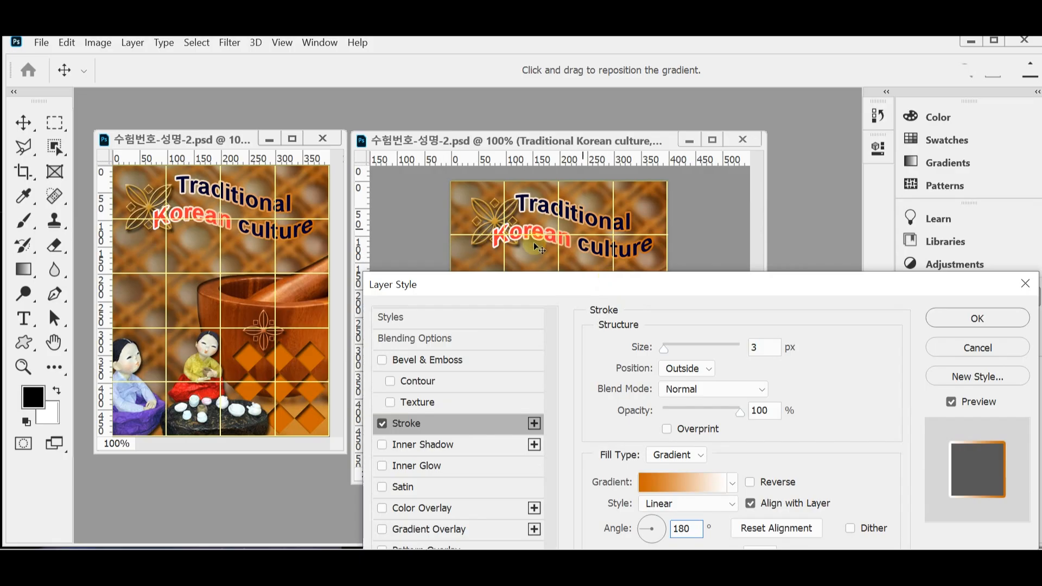
{"action": "left_click_drag", "start_coordinate": [675, 280], "coordinate": [671, 314]}
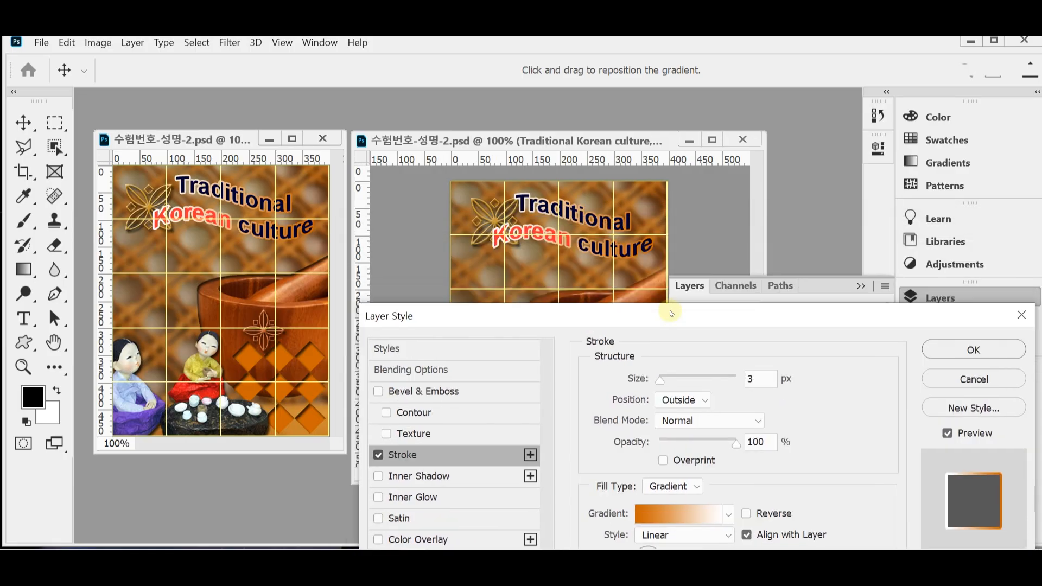
{"action": "left_click", "coordinate": [957, 350]}
{"action": "left_click", "coordinate": [950, 300]}
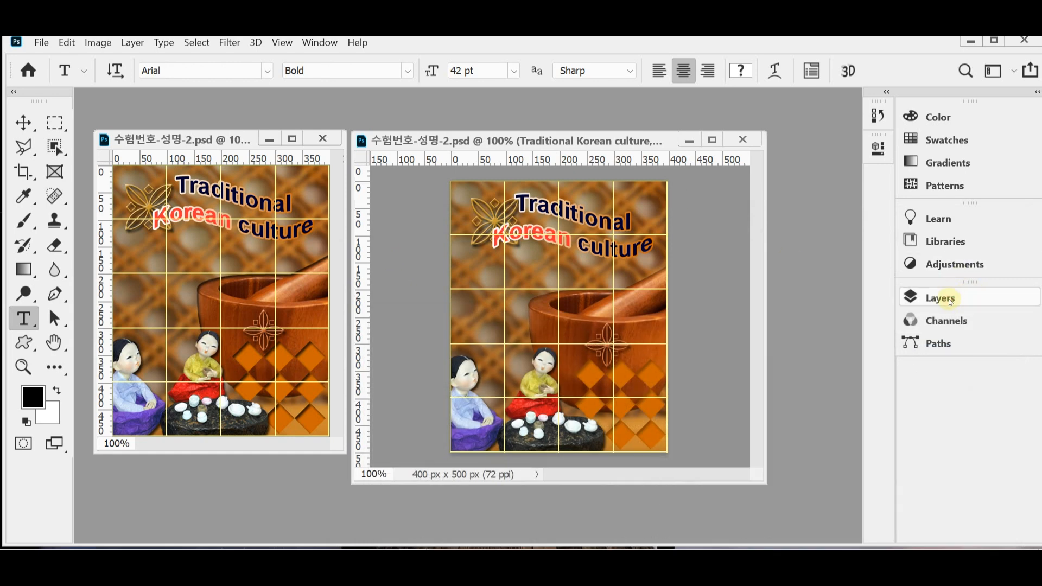
Hide the grid and save the poster as a JPEG named 수험번호-성명-2 in the GTQ folder under Documents.
{"action": "key", "text": "ctrl+apostrophe"}
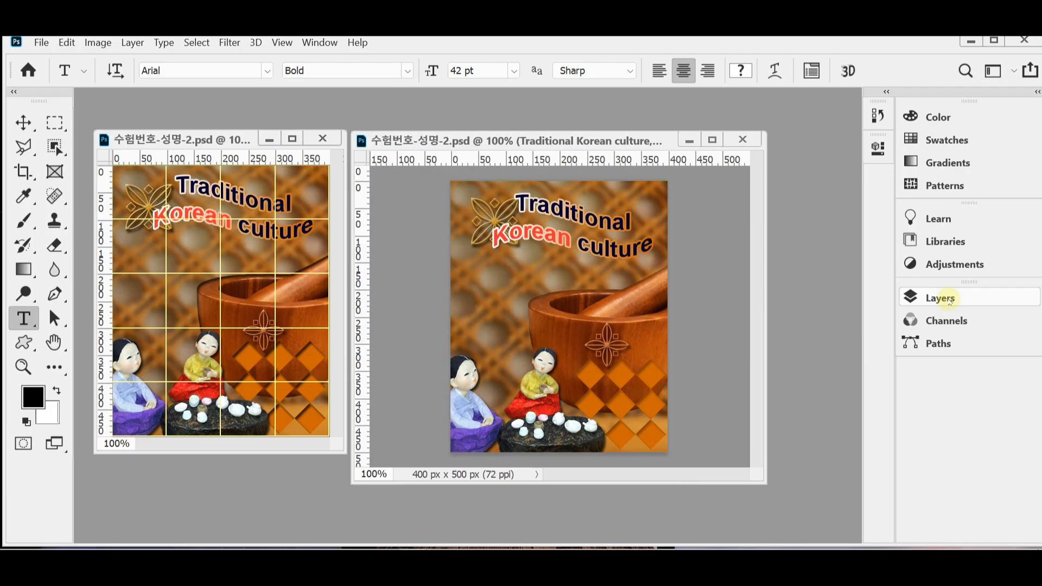
{"action": "key", "text": "ctrl+shift+s"}
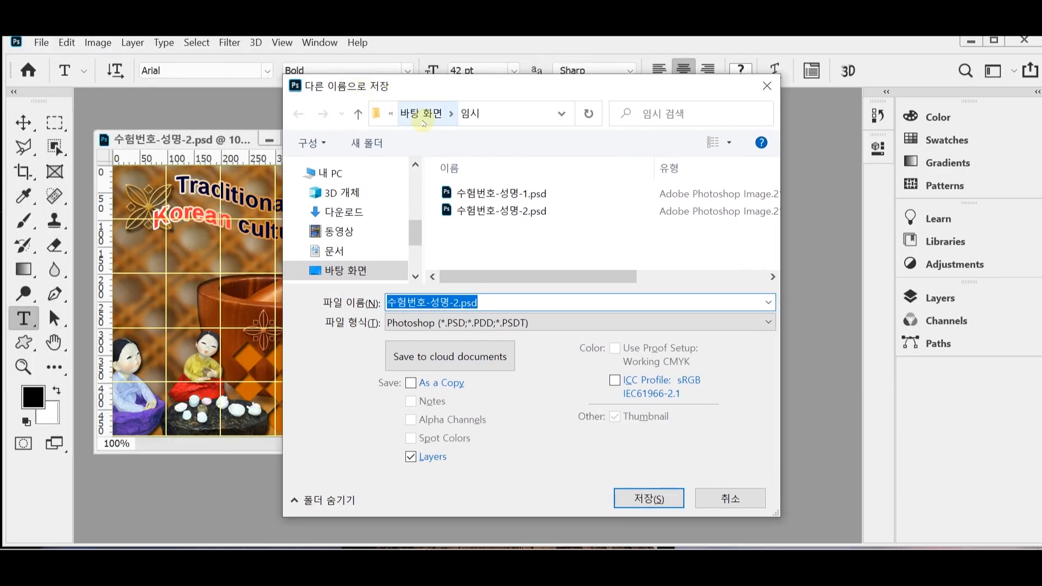
{"action": "left_click", "coordinate": [380, 253]}
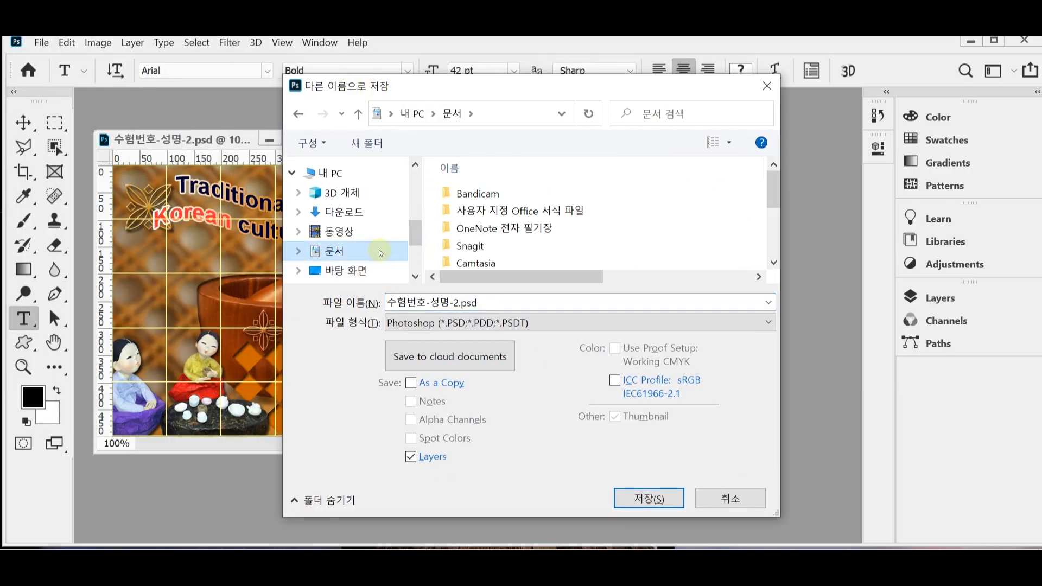
{"action": "scroll", "coordinate": [491, 255], "scroll_direction": "down", "scroll_amount": 5}
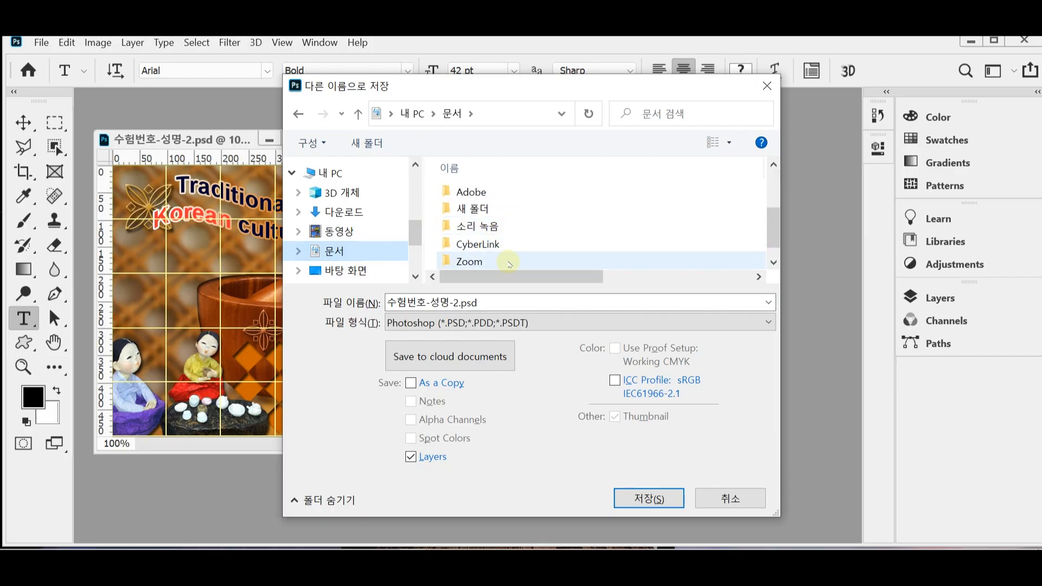
{"action": "left_click", "coordinate": [477, 261]}
{"action": "double_click", "coordinate": [477, 261]}
{"action": "left_click", "coordinate": [504, 322]}
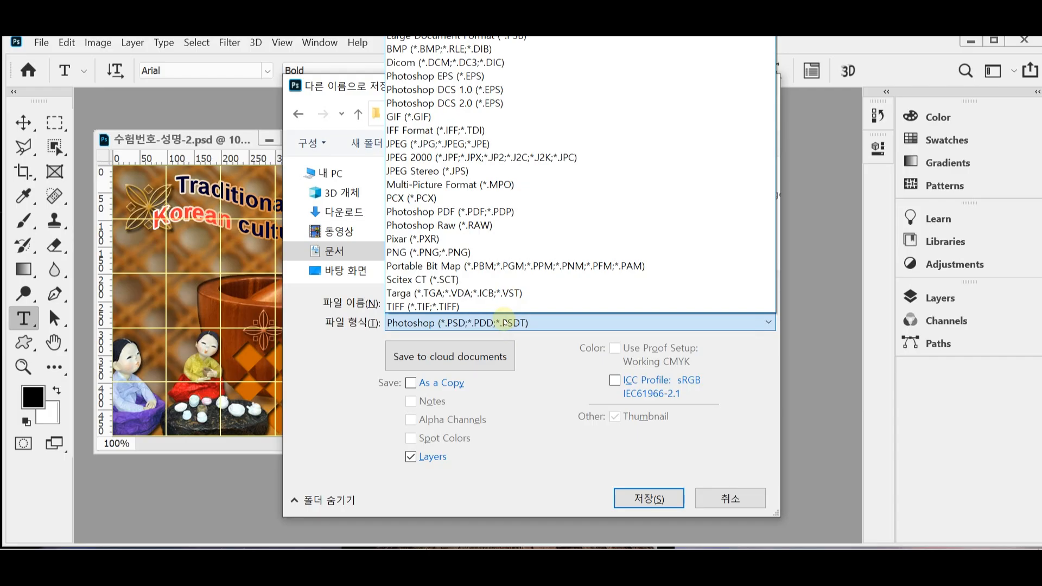
{"action": "left_click", "coordinate": [435, 144]}
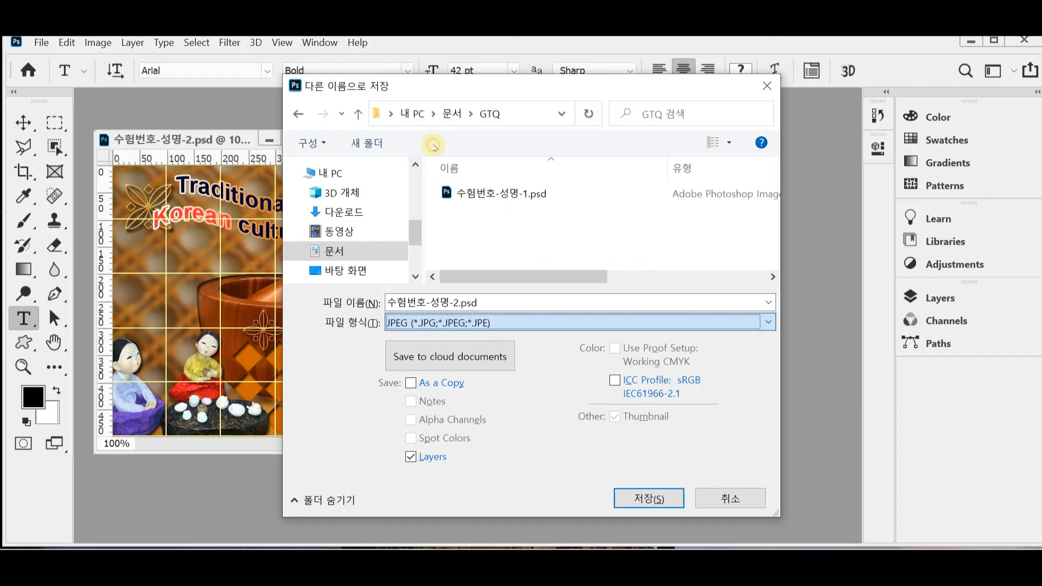
{"action": "left_click", "coordinate": [645, 498]}
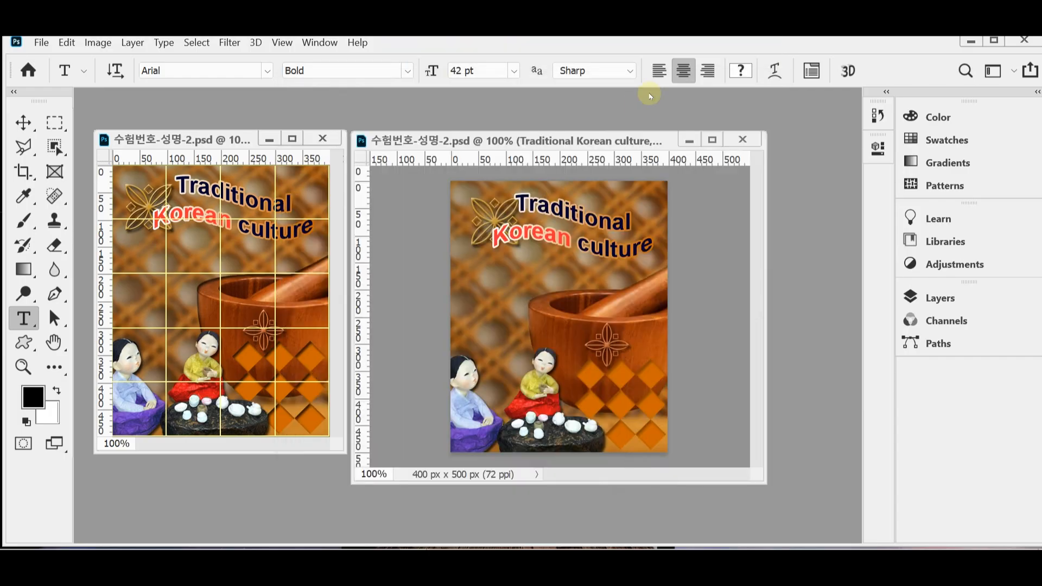
Set the JPEG quality to 8 and accept the export options.
{"action": "type", "text": "8"}
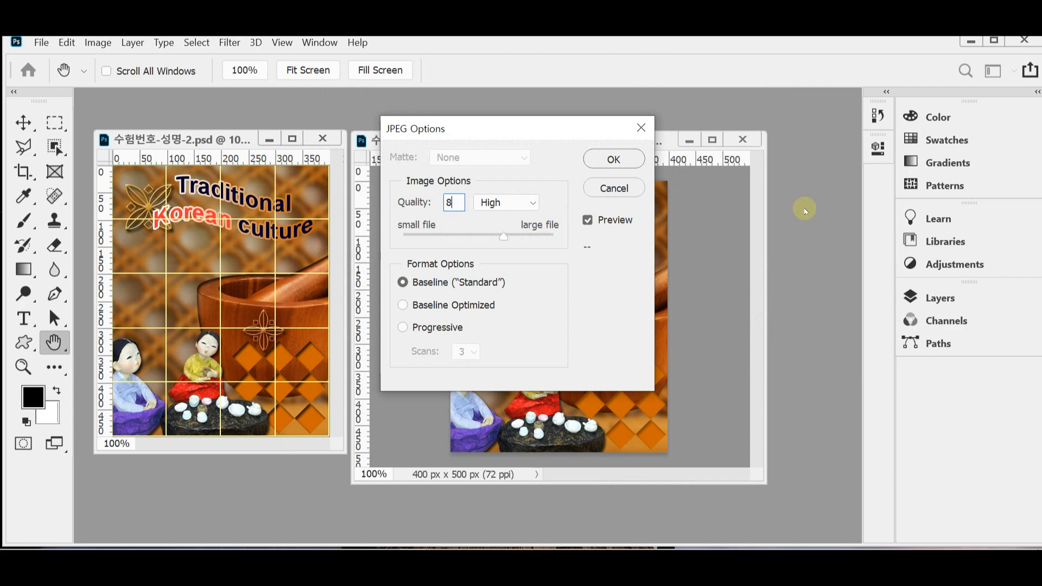
{"action": "left_click", "coordinate": [637, 159]}
{"action": "key", "text": "t"}
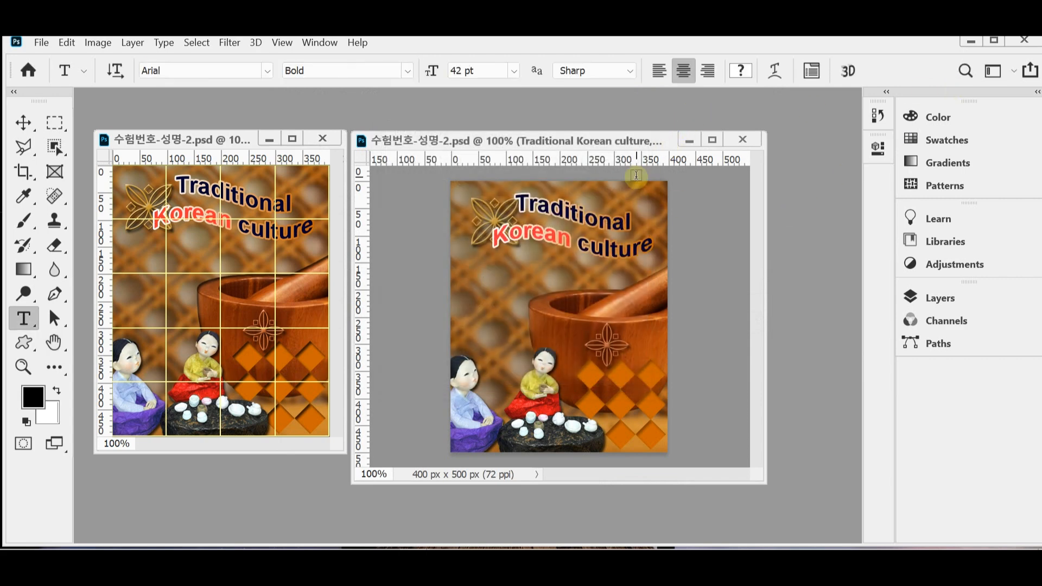
Resize the poster image to a width of 40 pixels with its proportions linked.
{"action": "left_click", "coordinate": [98, 43]}
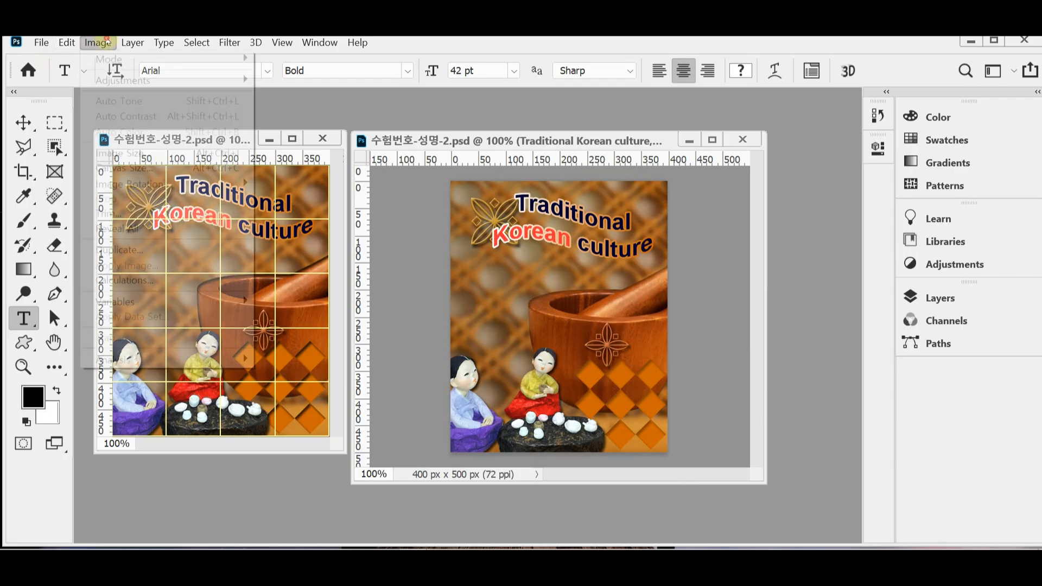
{"action": "left_click", "coordinate": [145, 158]}
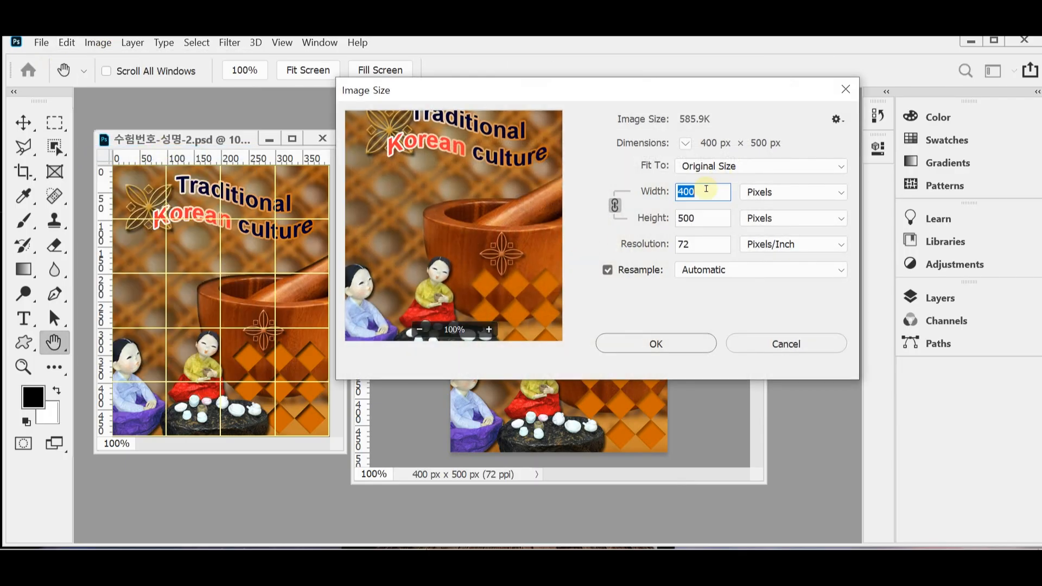
{"action": "type", "text": "40"}
{"action": "left_click", "coordinate": [685, 343]}
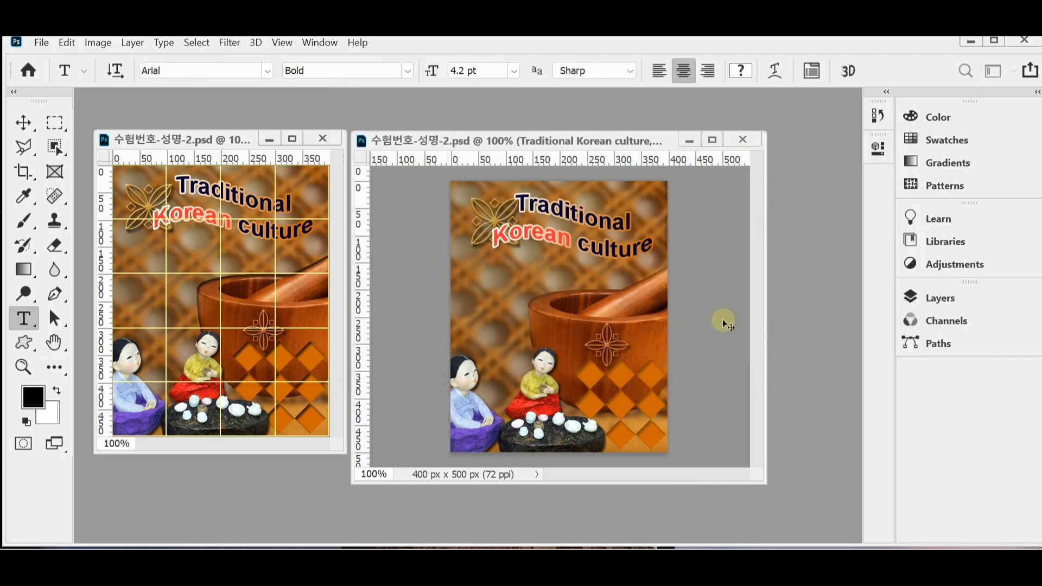
Save the reduced poster as the Photoshop file 수험번호-성명-2.psd in the GTQ folder under Documents.
{"action": "key", "text": "ctrl+shift+s"}
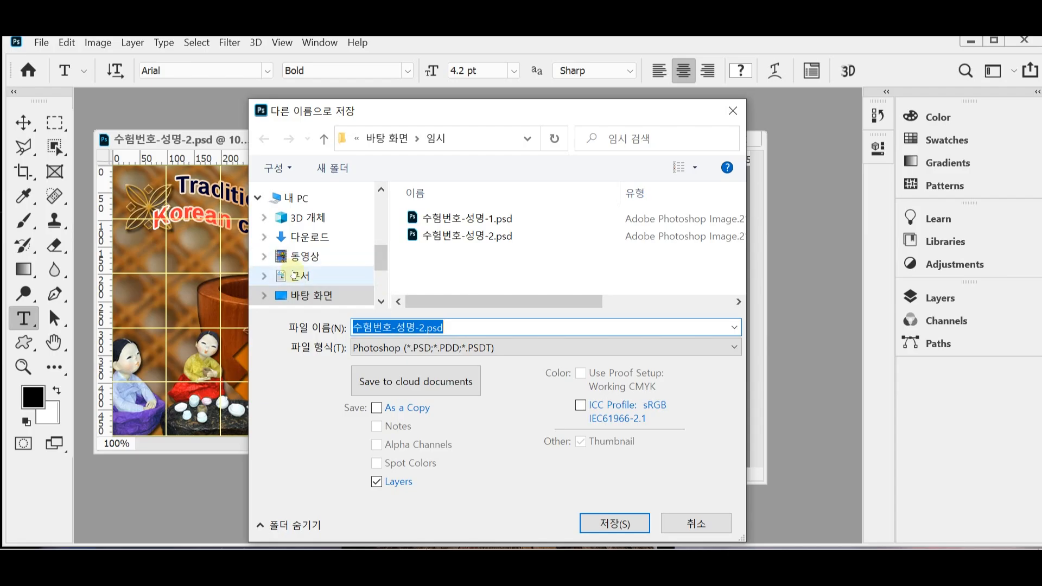
{"action": "left_click", "coordinate": [329, 274]}
{"action": "scroll", "coordinate": [467, 286], "scroll_direction": "down", "scroll_amount": 1}
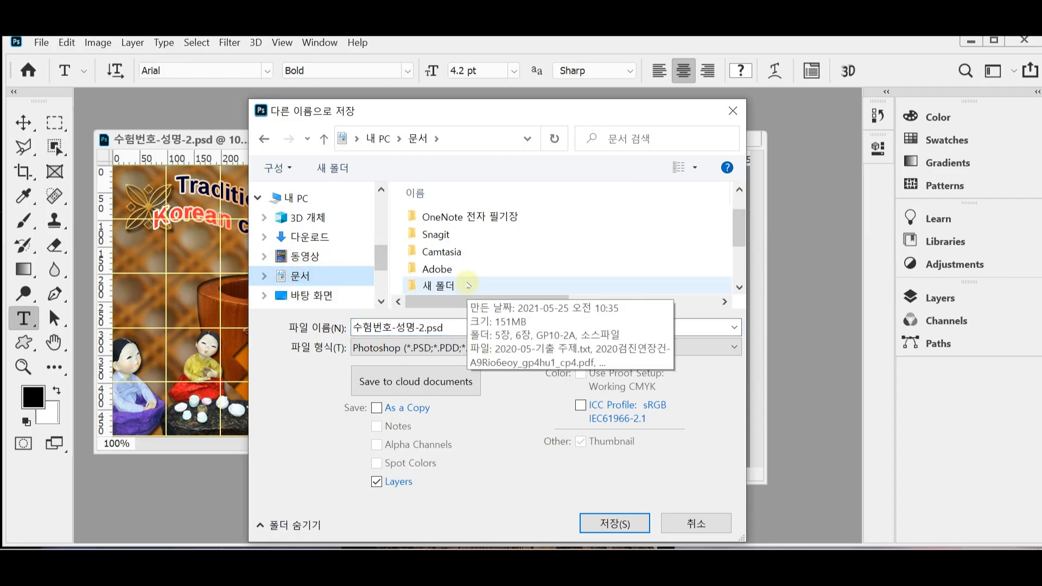
{"action": "scroll", "coordinate": [467, 283], "scroll_direction": "down", "scroll_amount": 2}
{"action": "double_click", "coordinate": [465, 281]}
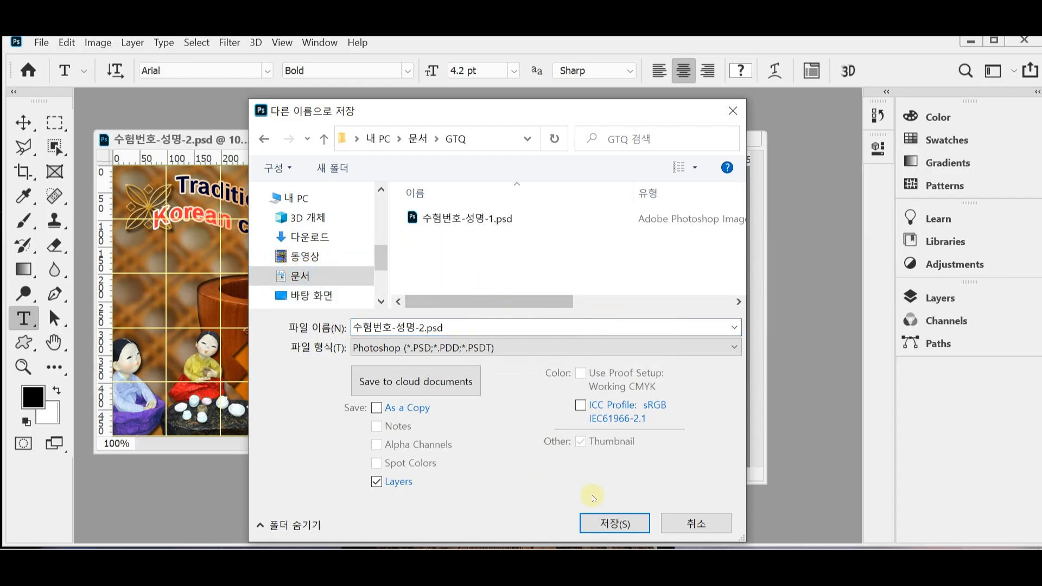
{"action": "left_click", "coordinate": [611, 524]}
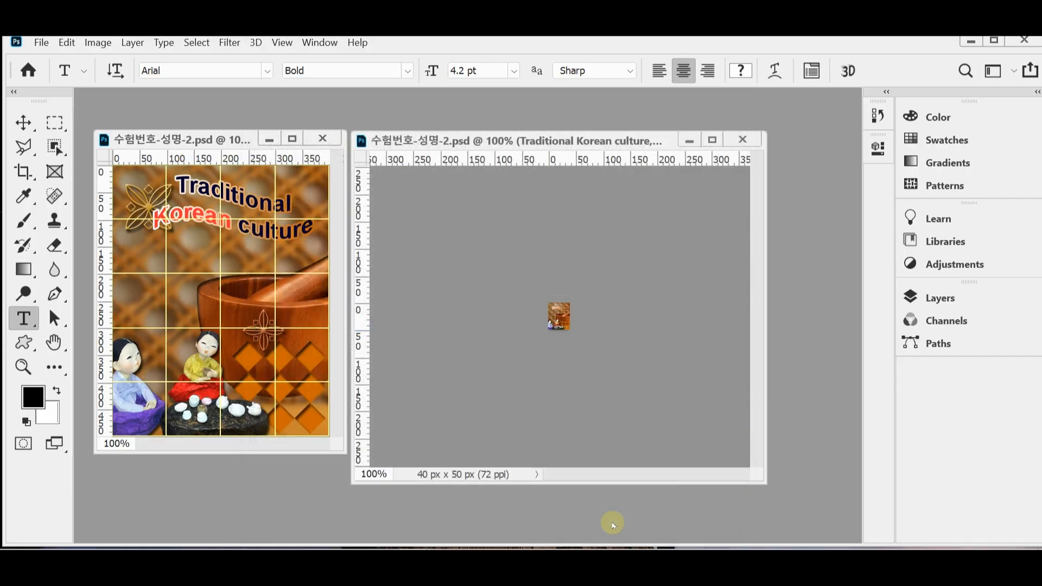